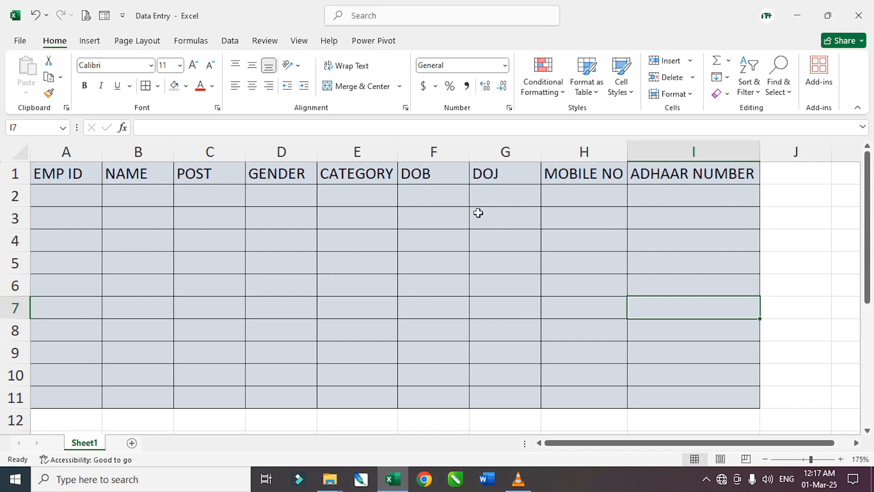
- Try EMP ID 500 in A2, retry after the WRONG ID error, and enter 105 instead
{"action": "left_click", "coordinate": [424, 205]}
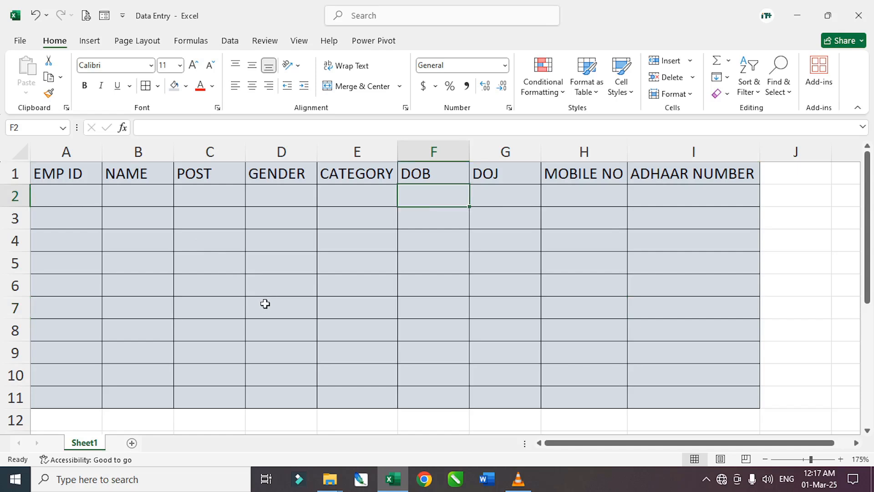
{"action": "left_click", "coordinate": [58, 199]}
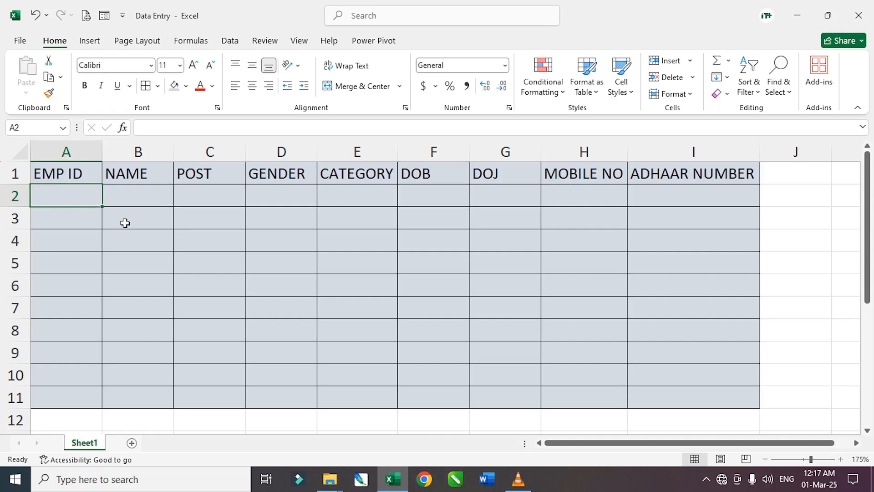
{"action": "type", "text": "500"}
{"action": "key", "text": "Return"}
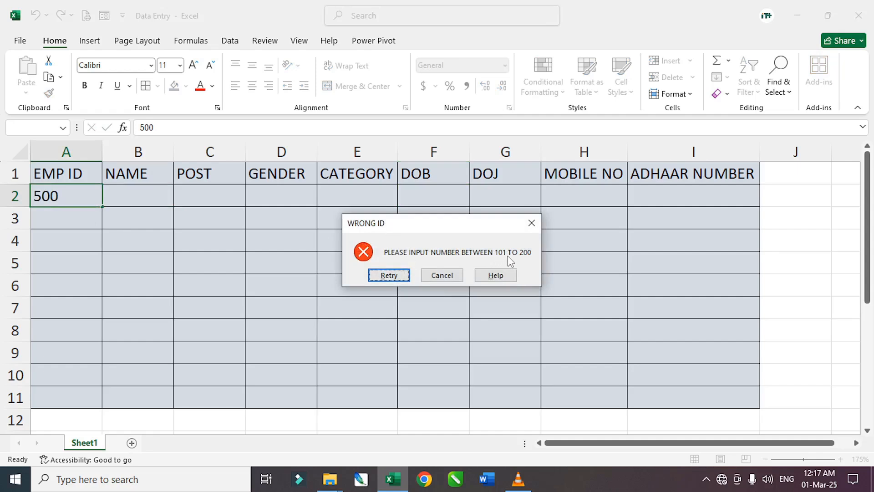
{"action": "left_click", "coordinate": [389, 274]}
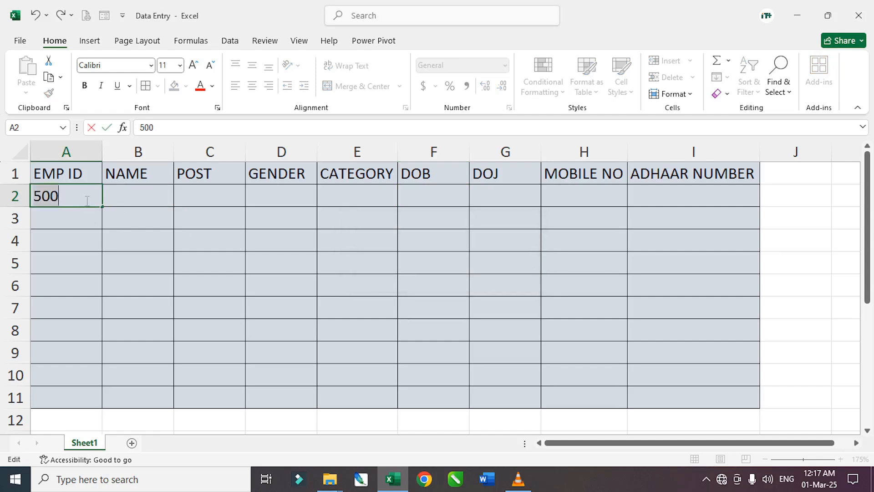
{"action": "type", "text": "10"}
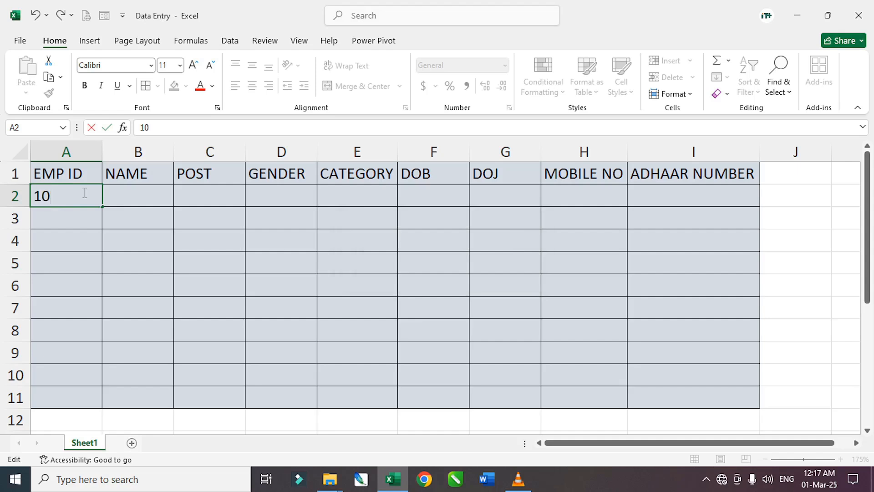
{"action": "type", "text": "5"}
{"action": "key", "text": "Return"}
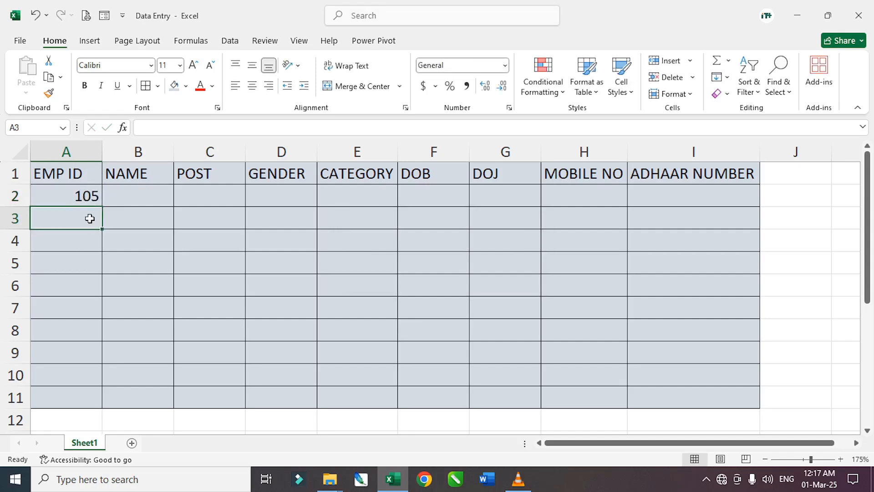
- Select the EMP ID cells A2:A7 and NAME cells B2:B4, ending on B2
{"action": "left_click_drag", "start_coordinate": [72, 196], "coordinate": [72, 316]}
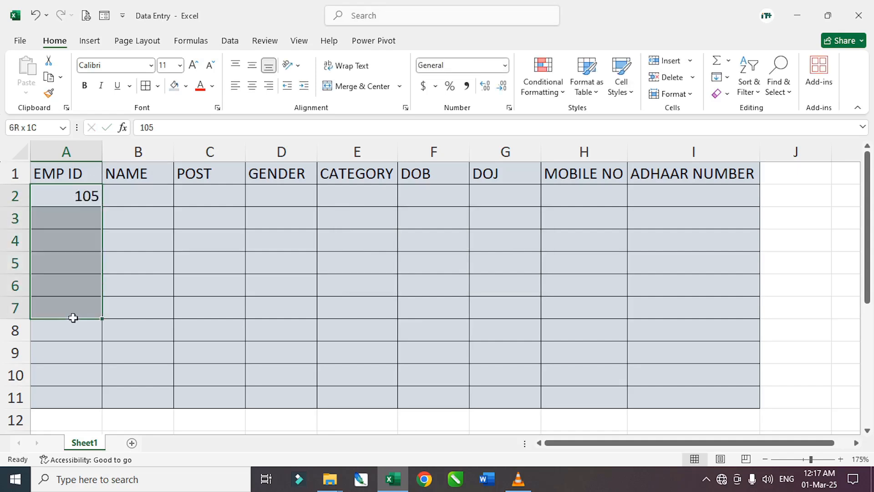
{"action": "left_click_drag", "start_coordinate": [136, 195], "coordinate": [134, 271]}
{"action": "left_click", "coordinate": [139, 192]}
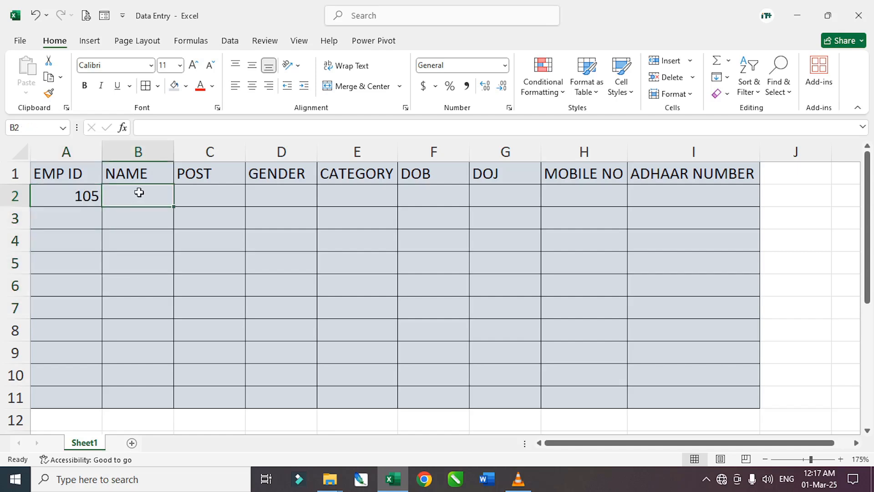
- Enter an employee name in B2, then try 400 in B3 and cancel it after validation refuses it
{"action": "type", "text": "SUMIT"}
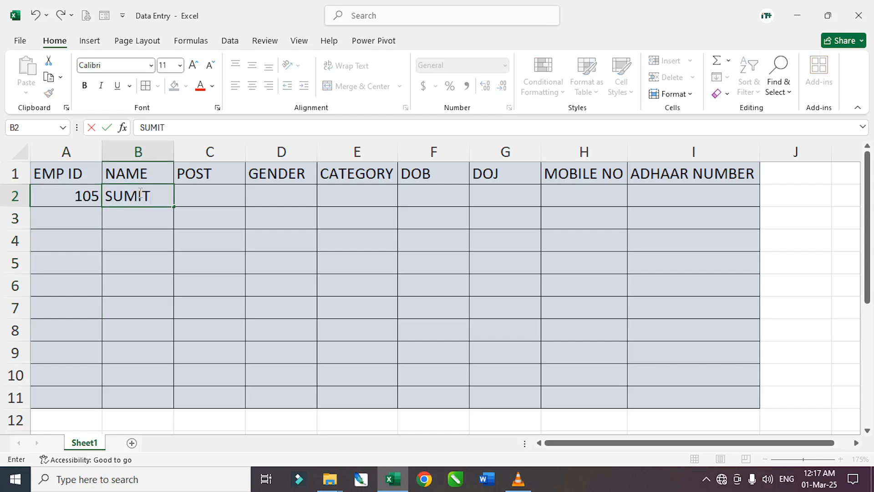
{"action": "key", "text": "Return"}
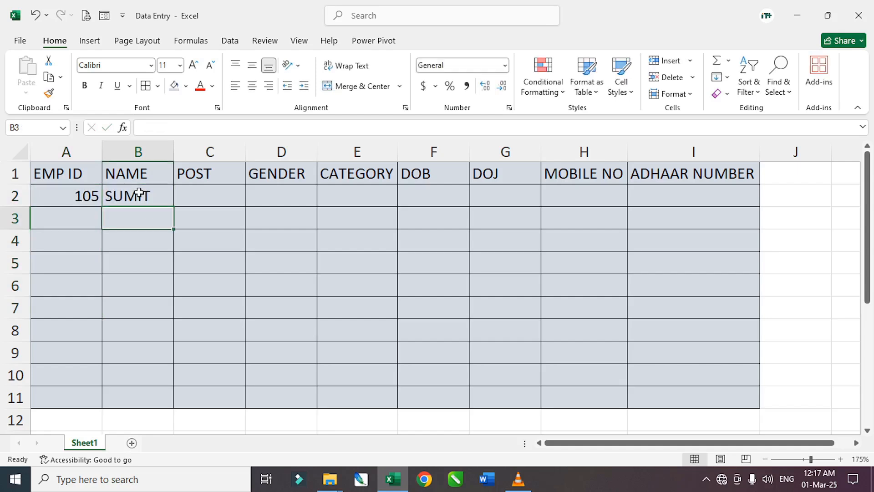
{"action": "type", "text": "400"}
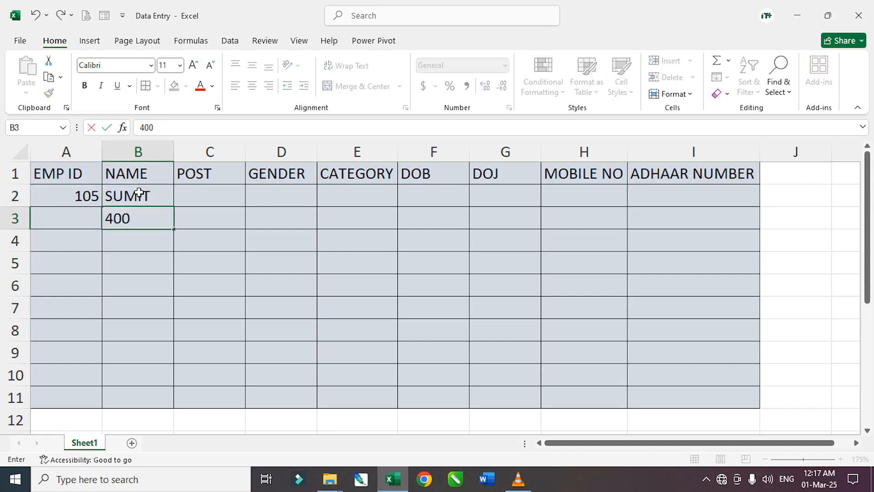
{"action": "key", "text": "Return"}
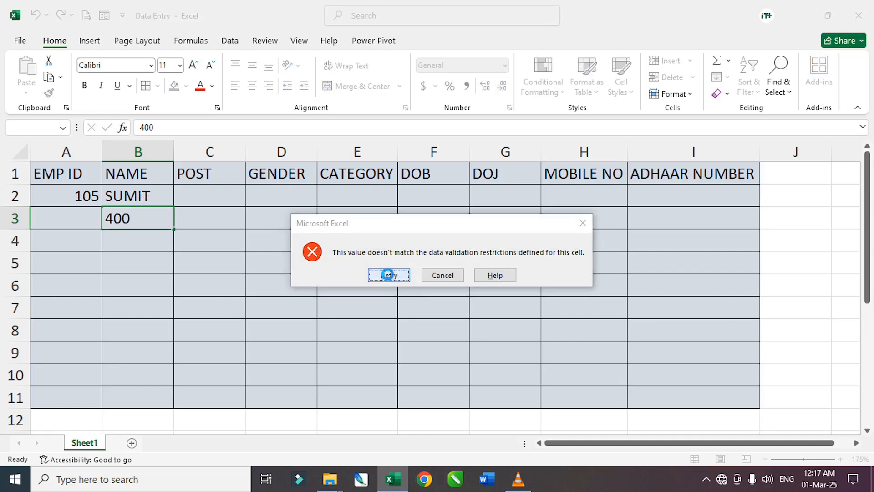
{"action": "left_click", "coordinate": [389, 275]}
{"action": "key", "text": "Return"}
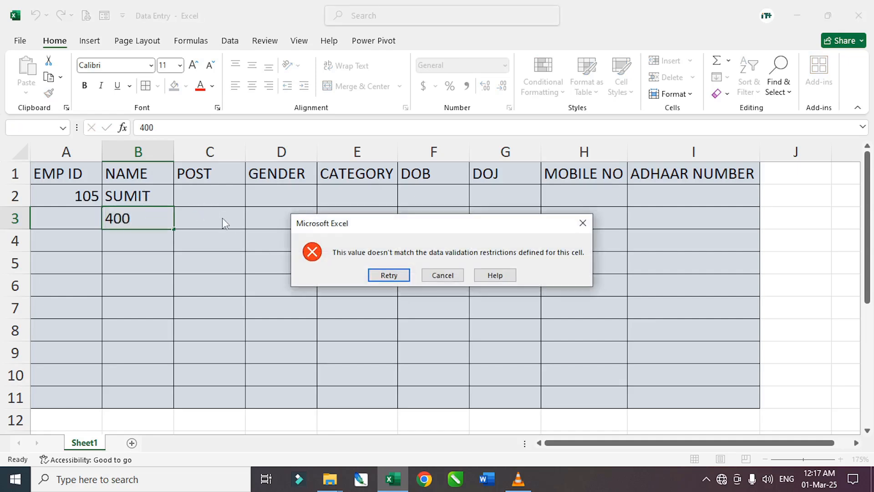
{"action": "key", "text": "Escape"}
- Try 12 in the POST cell C3 and cancel the rejected entry
{"action": "left_click", "coordinate": [212, 219]}
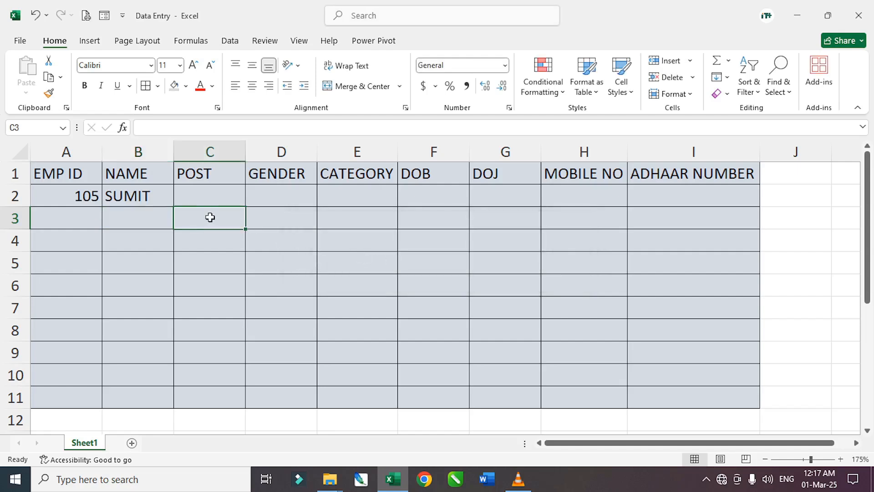
{"action": "type", "text": "12"}
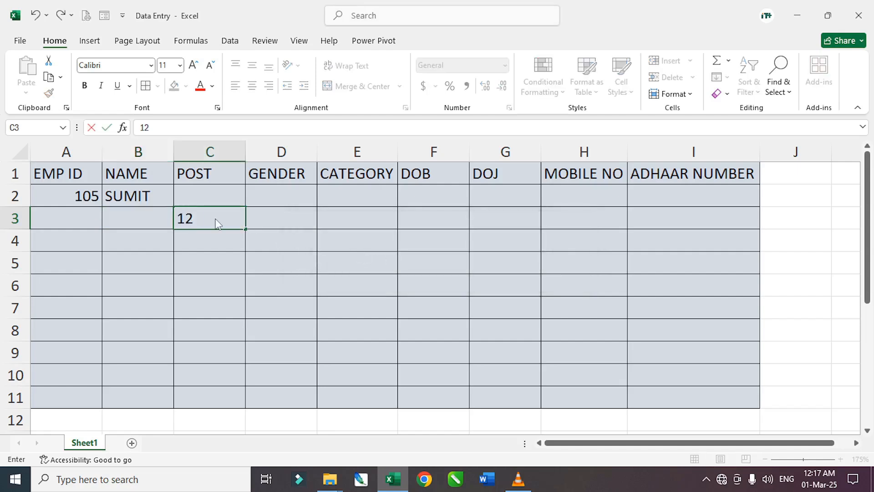
{"action": "key", "text": "Return"}
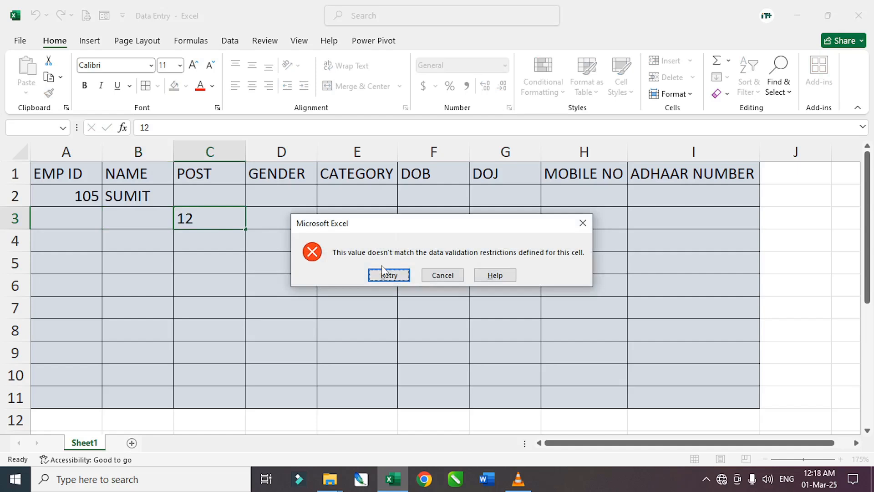
{"action": "key", "text": "Escape"}
{"action": "left_click", "coordinate": [279, 203]}
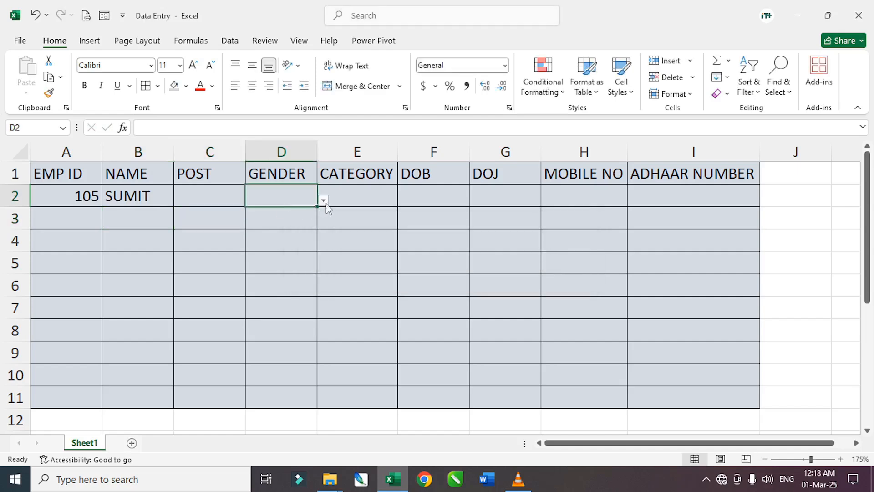
- Pick MELE for D2 and FEMALE for D3 from the GENDER dropdowns
{"action": "left_click", "coordinate": [323, 201]}
{"action": "left_click", "coordinate": [273, 213]}
{"action": "left_click", "coordinate": [293, 221]}
{"action": "left_click", "coordinate": [324, 223]}
{"action": "left_click", "coordinate": [276, 248]}
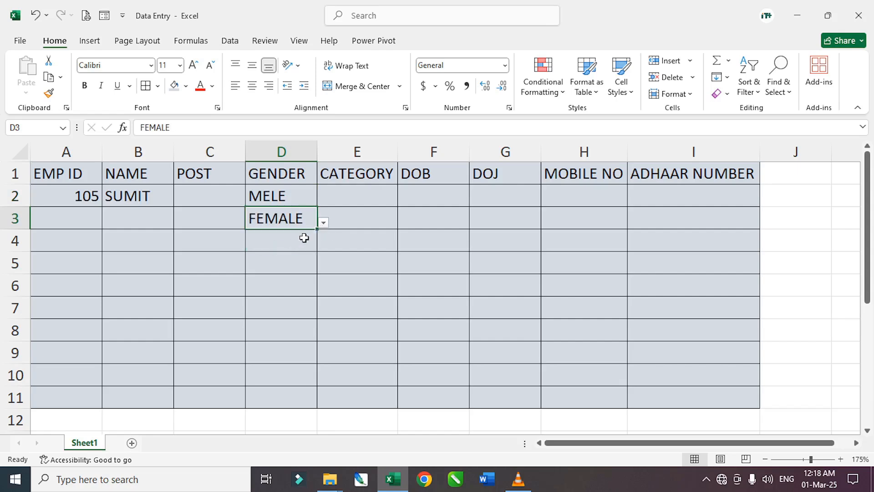
- Pick OBC for E2 and GENERAL for E3 from the CATEGORY dropdowns
{"action": "left_click", "coordinate": [345, 196]}
{"action": "left_click", "coordinate": [403, 200]}
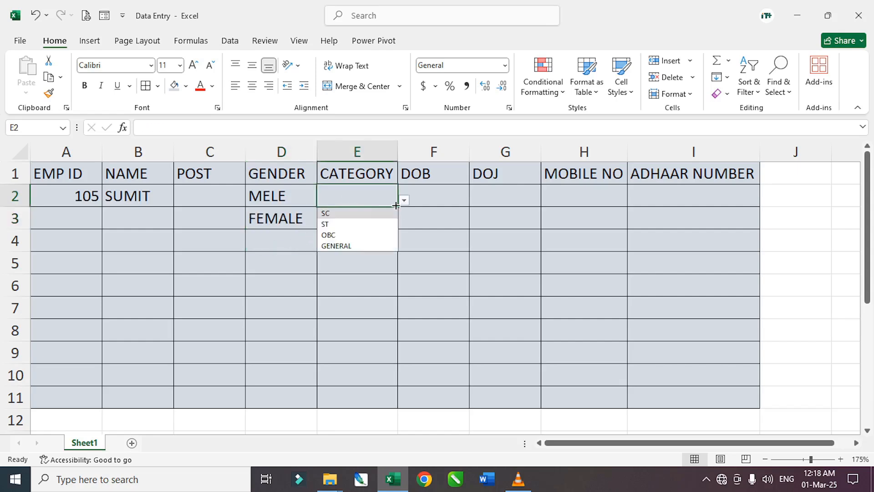
{"action": "left_click", "coordinate": [328, 235]}
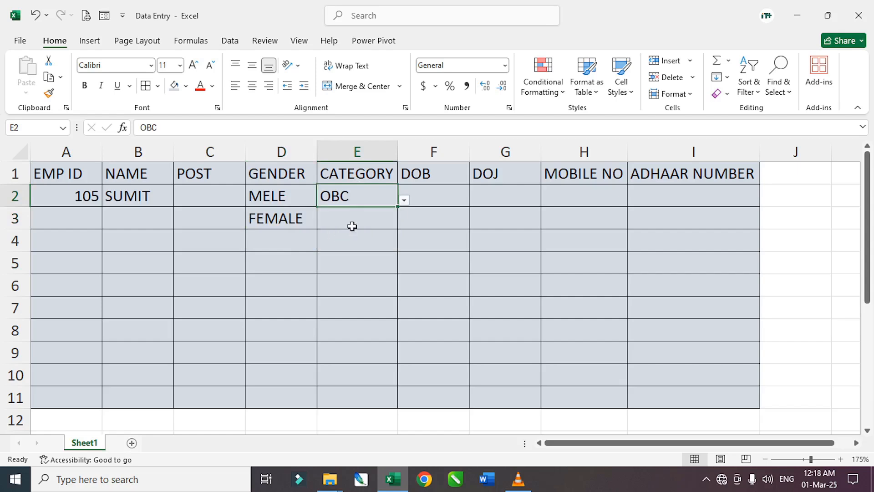
{"action": "left_click", "coordinate": [352, 223]}
{"action": "left_click", "coordinate": [403, 223]}
{"action": "left_click", "coordinate": [341, 268]}
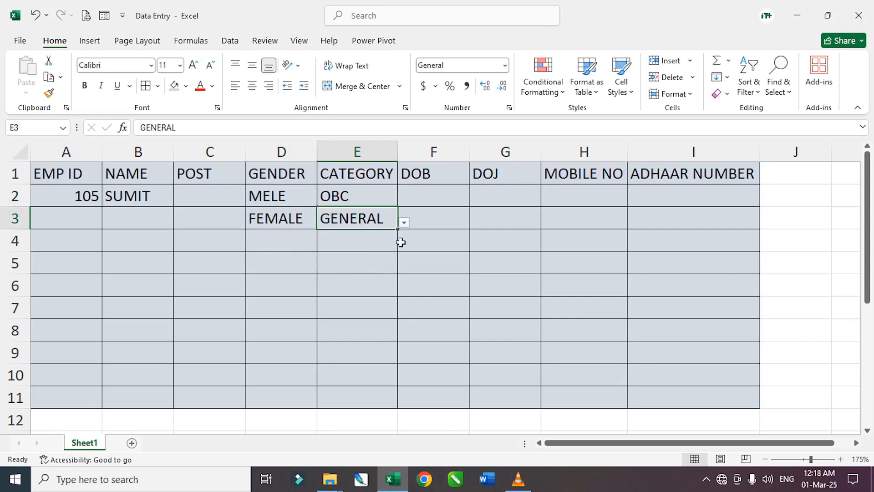
{"action": "left_click", "coordinate": [421, 195]}
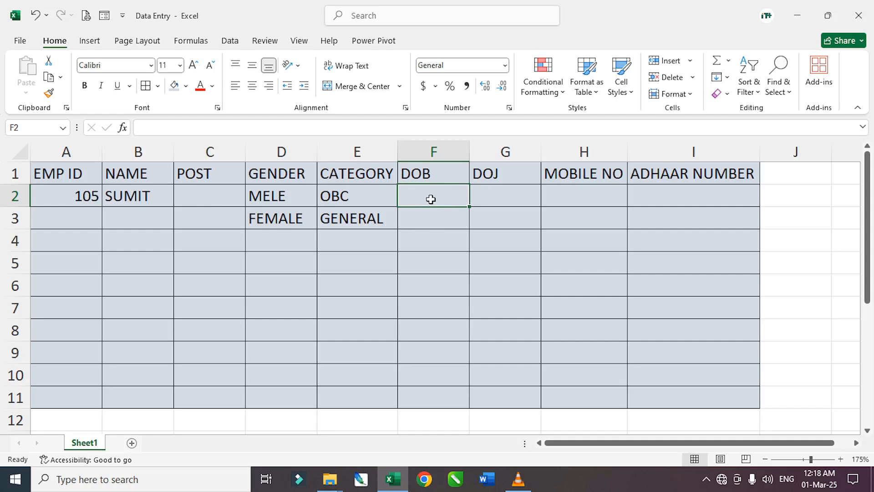
- Enter DOB 02-05-2008 in F2, retry after the WRONG AGE warning, and correct the year to 2005
{"action": "type", "text": "02-05"}
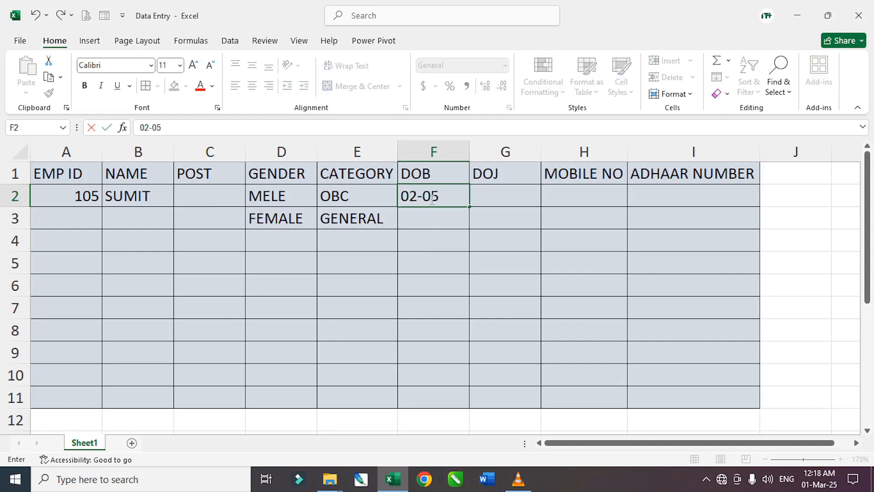
{"action": "type", "text": "-2008"}
{"action": "key", "text": "Return"}
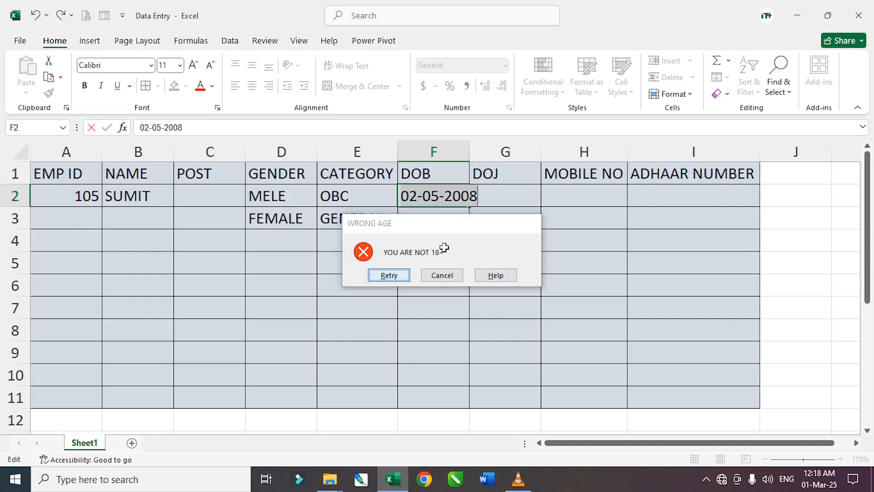
{"action": "key", "text": "Return"}
{"action": "left_click", "coordinate": [192, 133]}
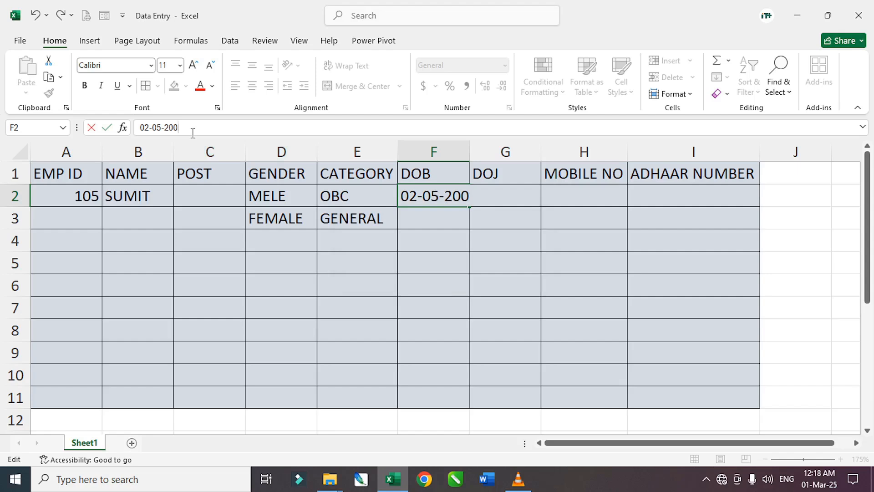
{"action": "key", "text": "Return"}
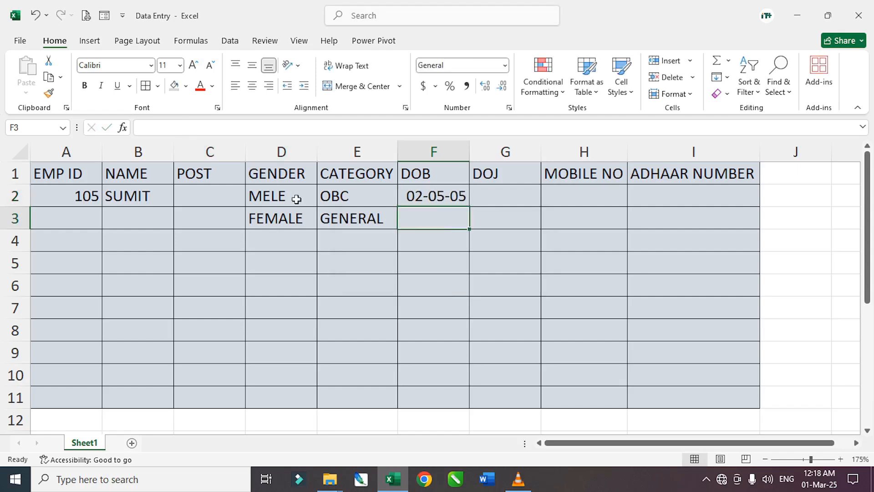
{"action": "left_click", "coordinate": [499, 198]}
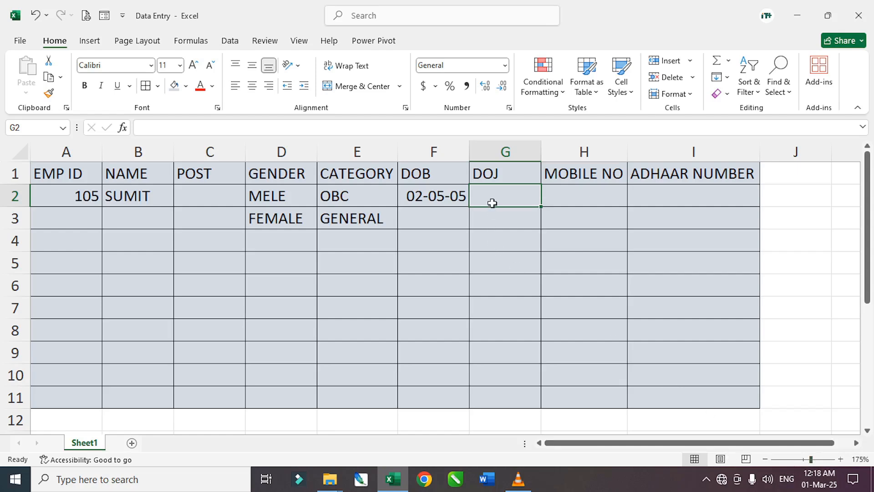
- Try joining date 02-03-2025 in G2 and cancel it after validation rejects it
{"action": "type", "text": "02-03"}
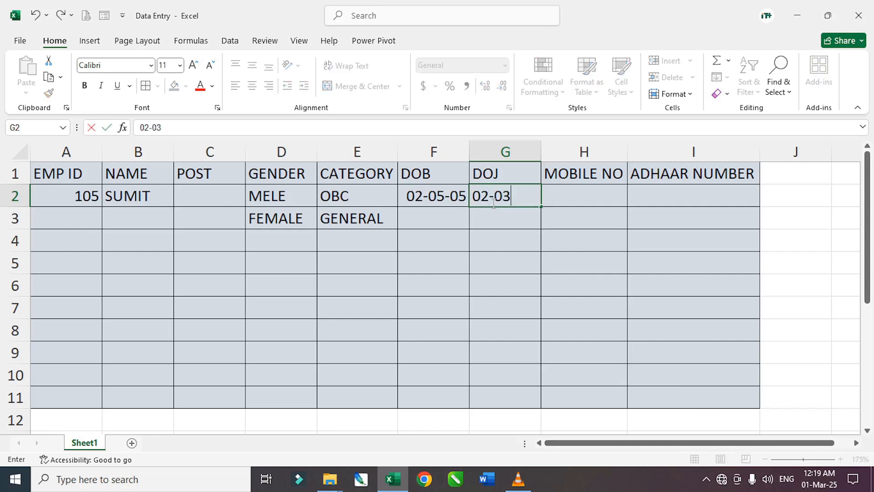
{"action": "type", "text": "-2025"}
{"action": "key", "text": "Return"}
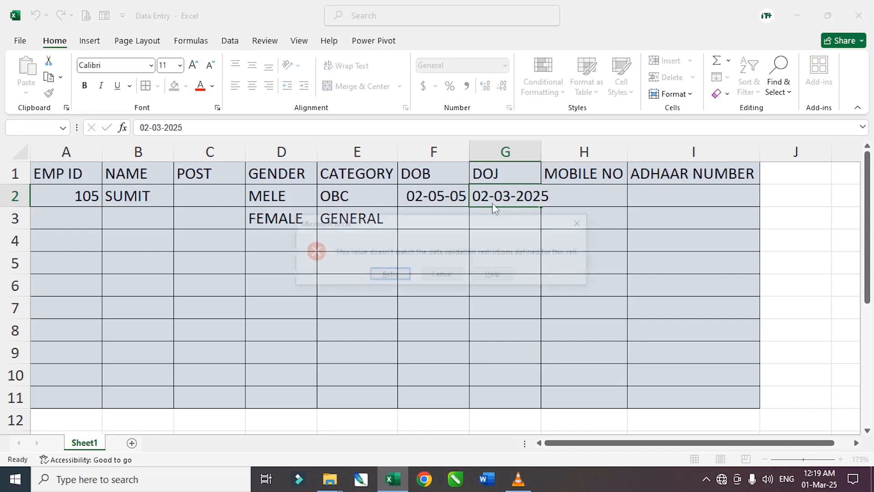
{"action": "left_click", "coordinate": [442, 275]}
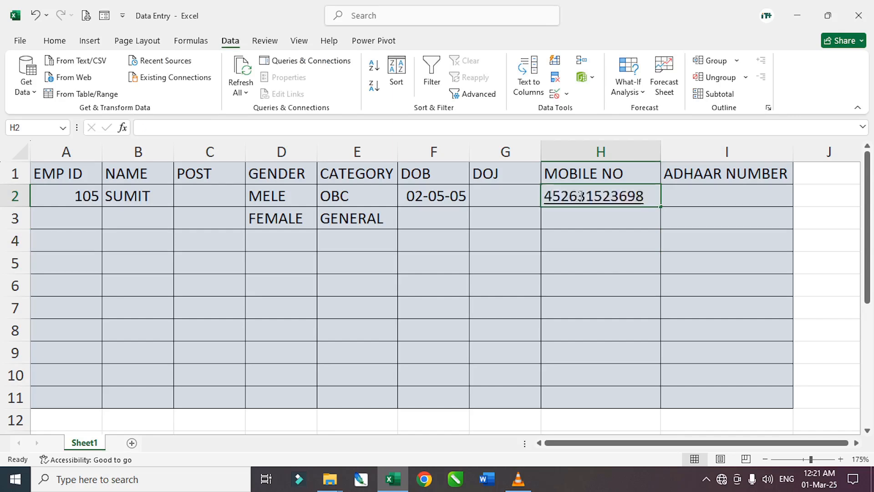
- Try a short test mobile number in H2 and discard it after validation rejects it
{"action": "type", "text": "4563217"}
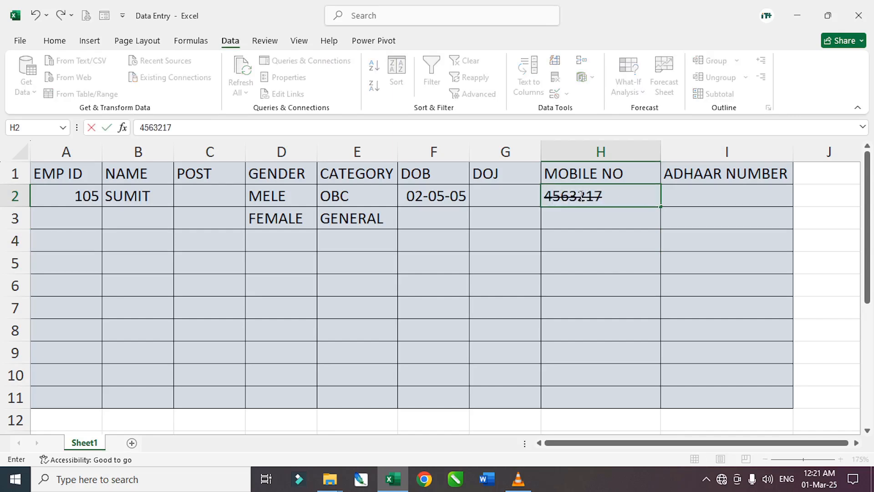
{"action": "type", "text": "89"}
{"action": "key", "text": "Return"}
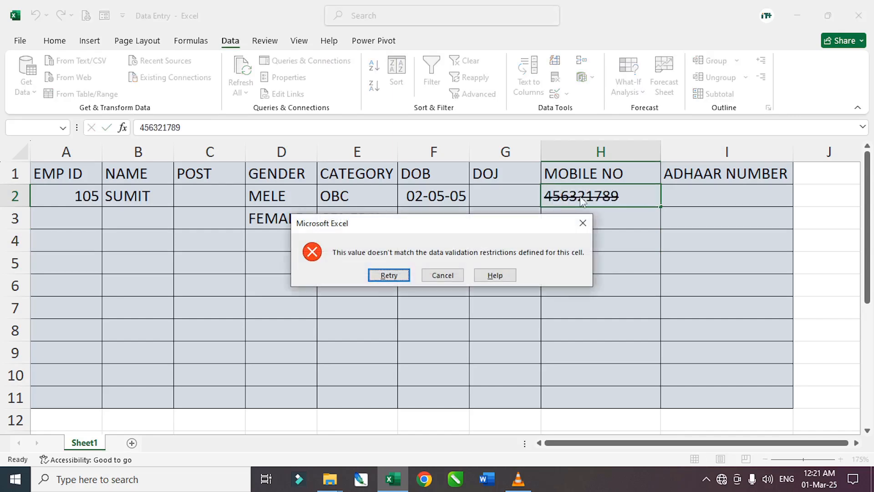
{"action": "left_click", "coordinate": [442, 275]}
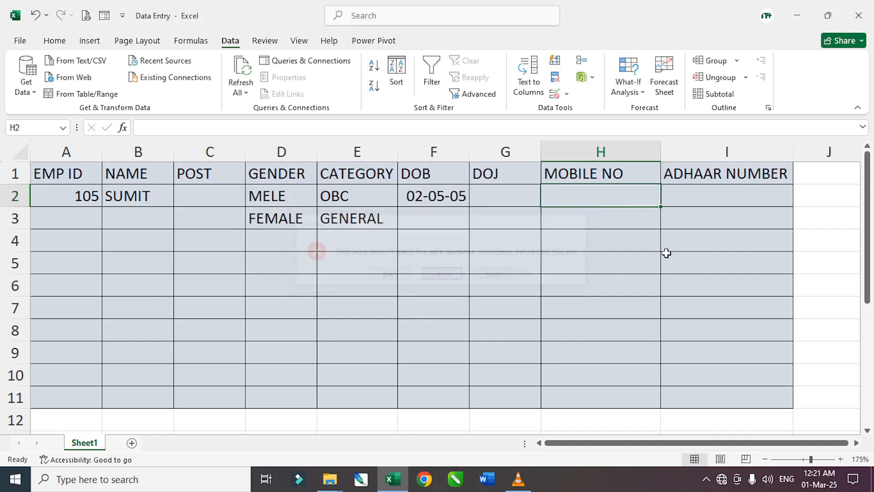
{"action": "left_click", "coordinate": [694, 202]}
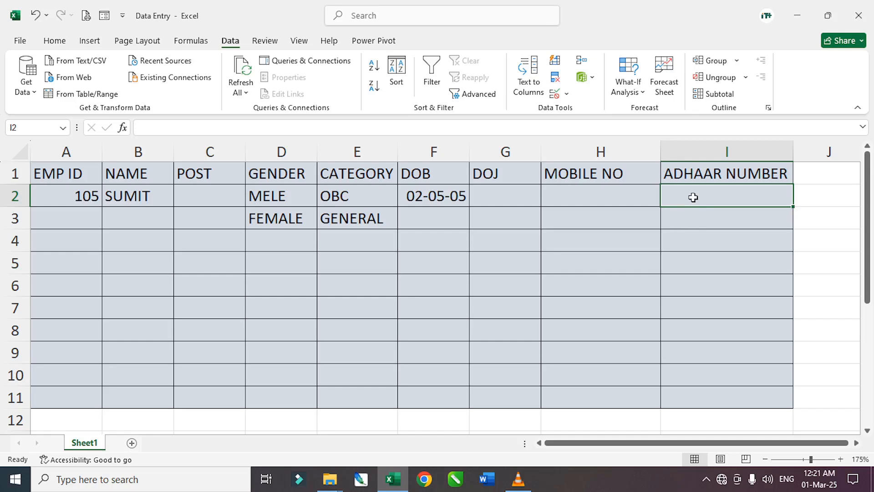
{"action": "type", "text": "123"}
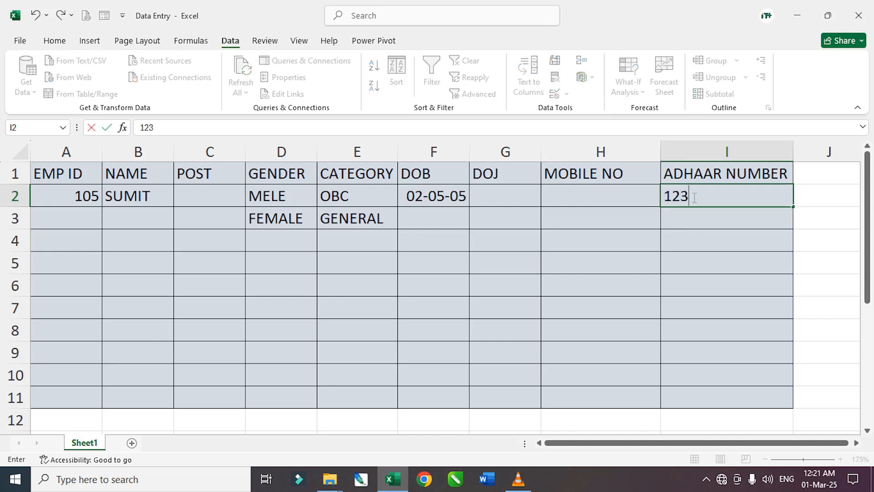
{"action": "type", "text": "654789"}
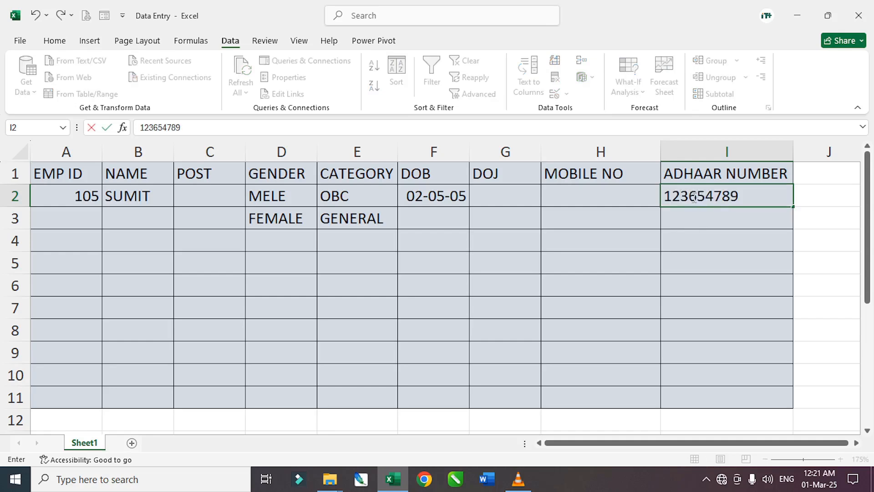
{"action": "type", "text": "63"}
{"action": "key", "text": "Return"}
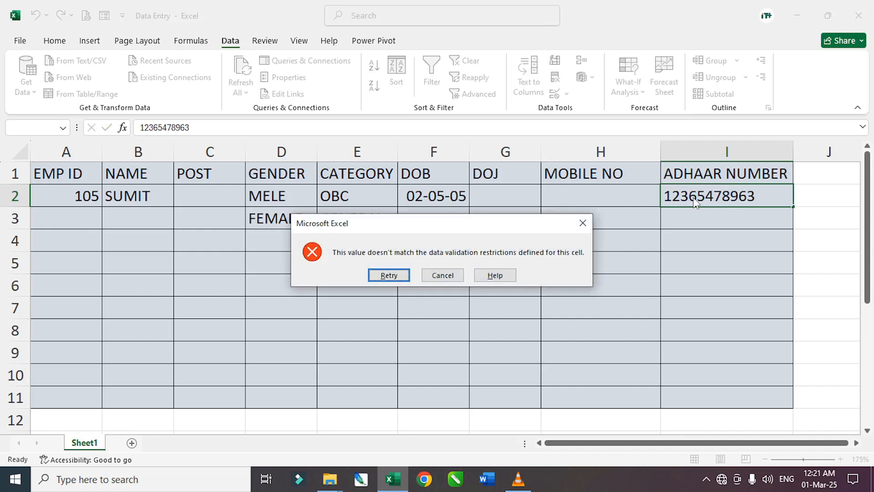
{"action": "left_click", "coordinate": [440, 275]}
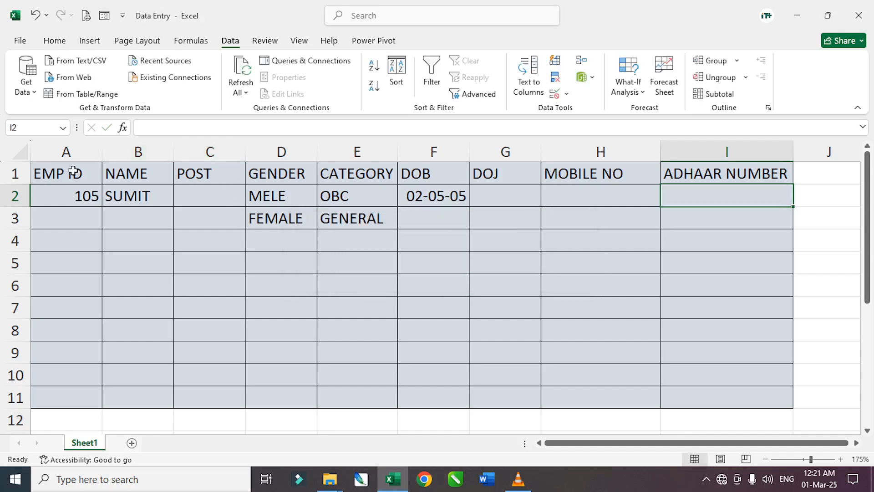
{"action": "left_click_drag", "start_coordinate": [72, 170], "coordinate": [756, 307]}
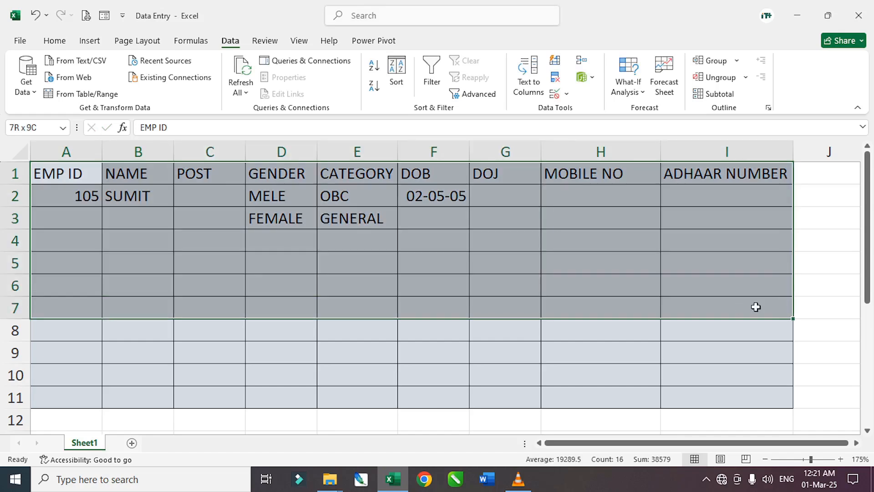
{"action": "left_click", "coordinate": [371, 278]}
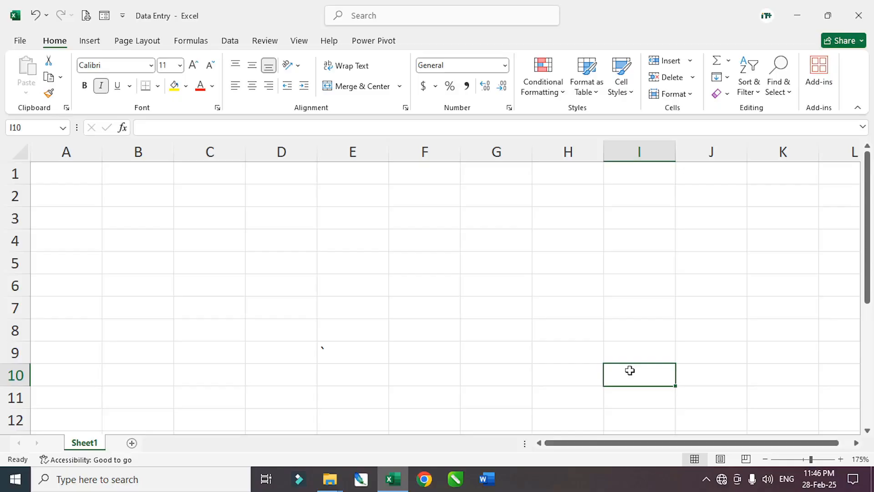
- Select cell A1 on the blank worksheet
{"action": "left_click", "coordinate": [65, 175]}
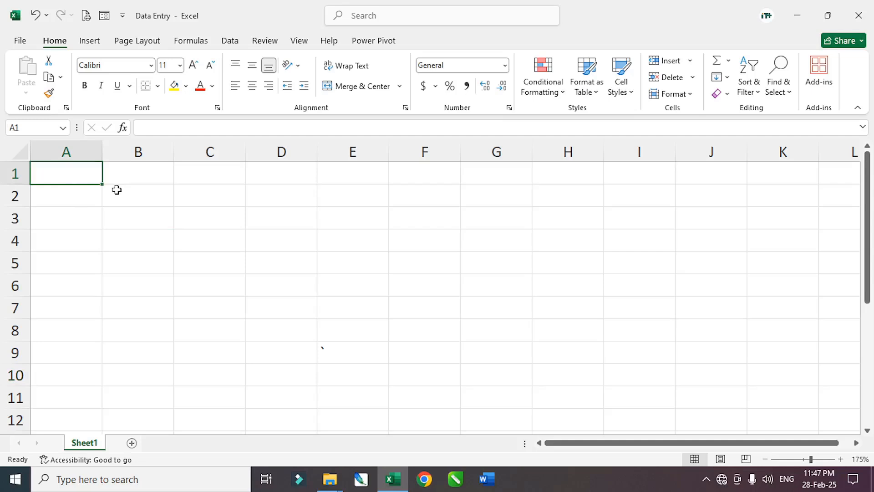
- Enter the EMP ID heading in A1 and select A2:A11 beneath it on the Data tab
{"action": "type", "text": "EMP ID"}
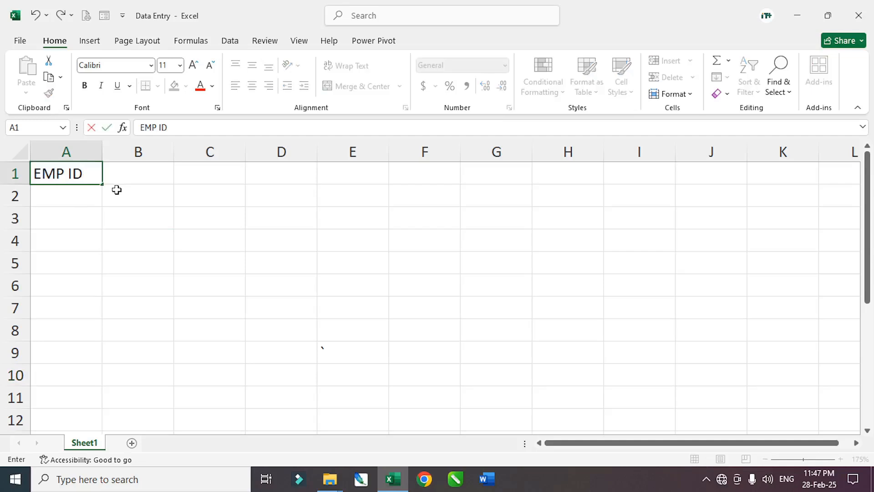
{"action": "key", "text": "Return"}
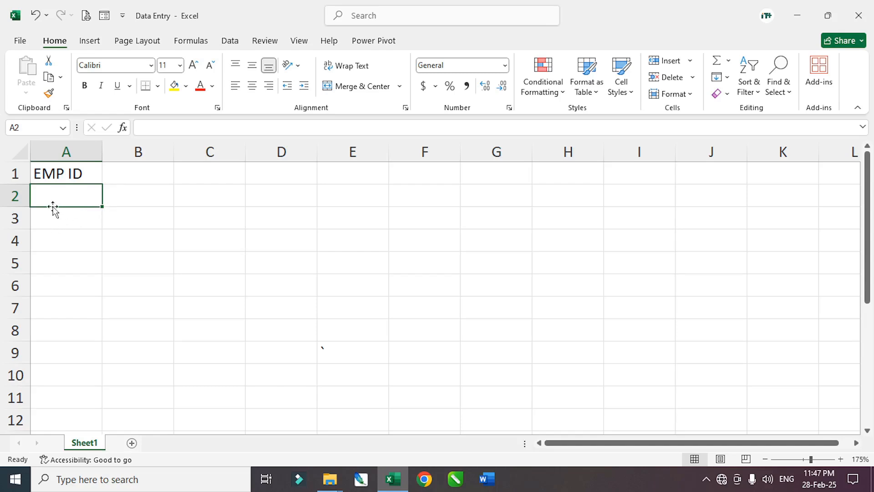
{"action": "left_click_drag", "start_coordinate": [61, 233], "coordinate": [58, 391]}
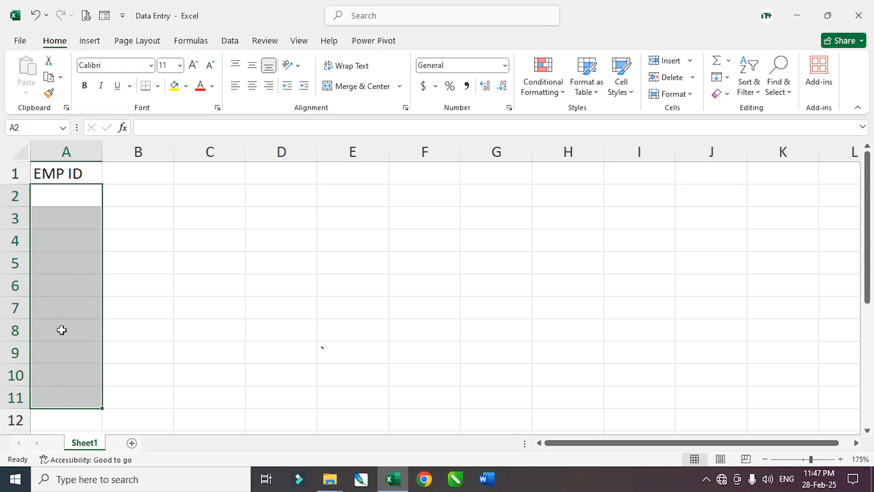
{"action": "left_click", "coordinate": [229, 42]}
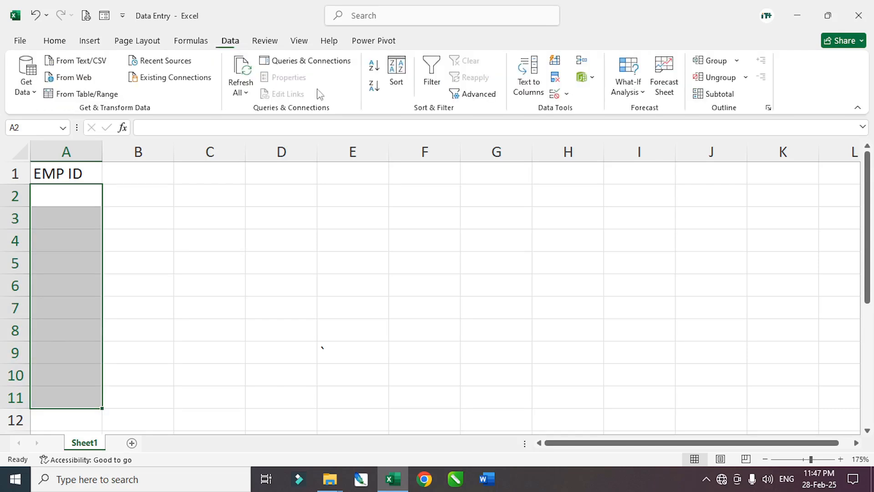
- Restrict A2:A11 to whole numbers between 101 and 200 in Data Validation
{"action": "left_click", "coordinate": [559, 95]}
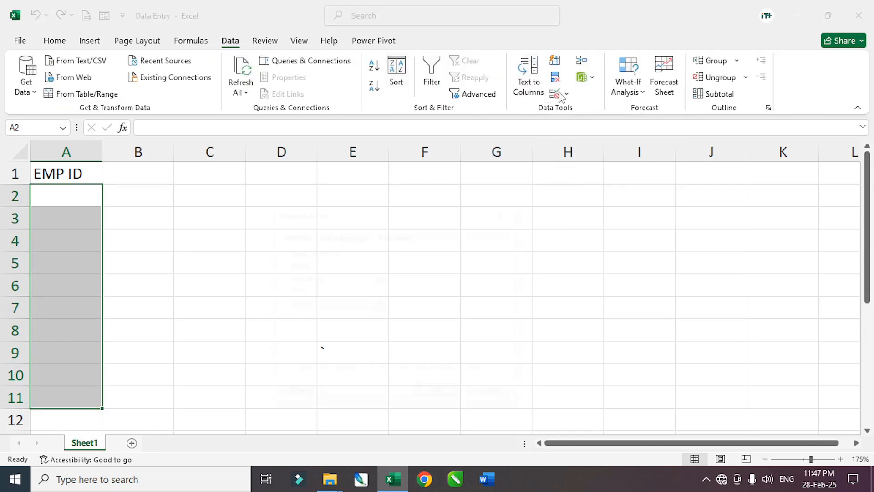
{"action": "left_click_drag", "start_coordinate": [361, 217], "coordinate": [273, 233]}
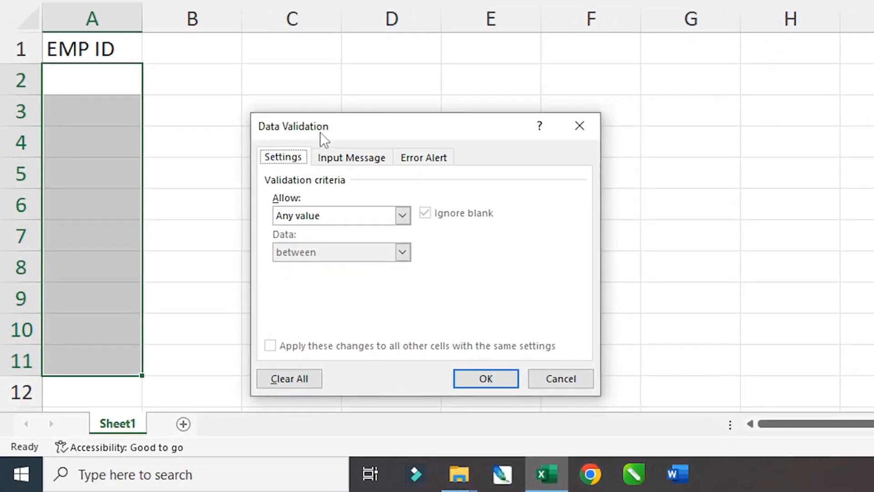
{"action": "left_click_drag", "start_coordinate": [321, 132], "coordinate": [291, 110]}
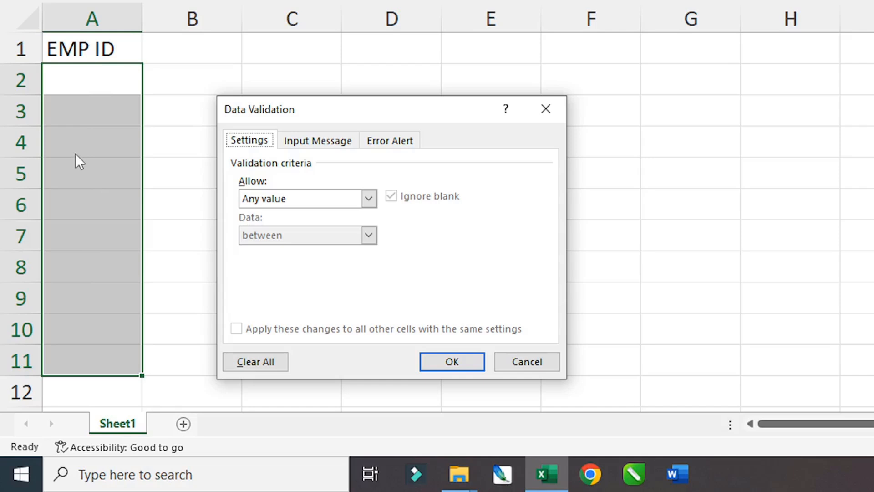
{"action": "left_click", "coordinate": [369, 202]}
{"action": "left_click", "coordinate": [295, 228]}
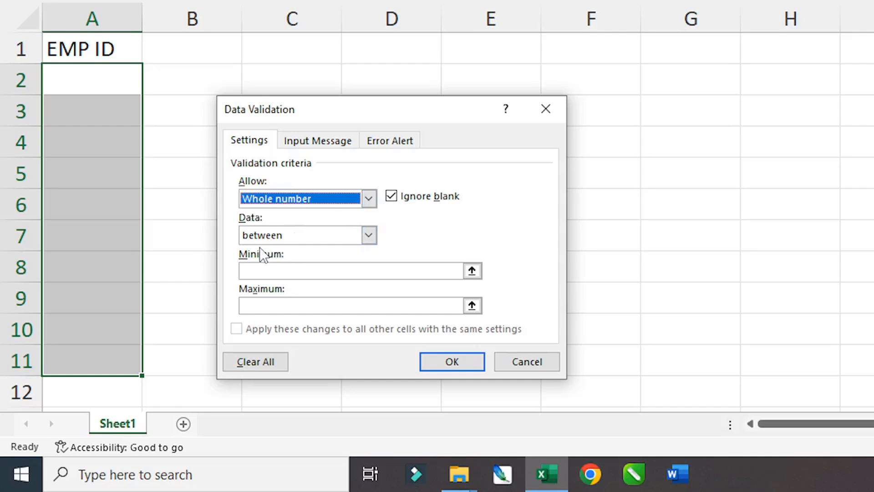
{"action": "left_click", "coordinate": [371, 237]}
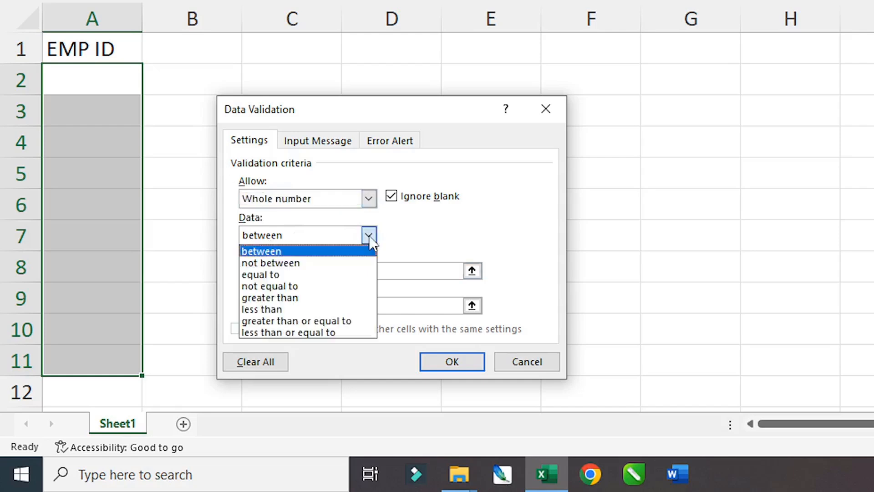
{"action": "left_click", "coordinate": [264, 251]}
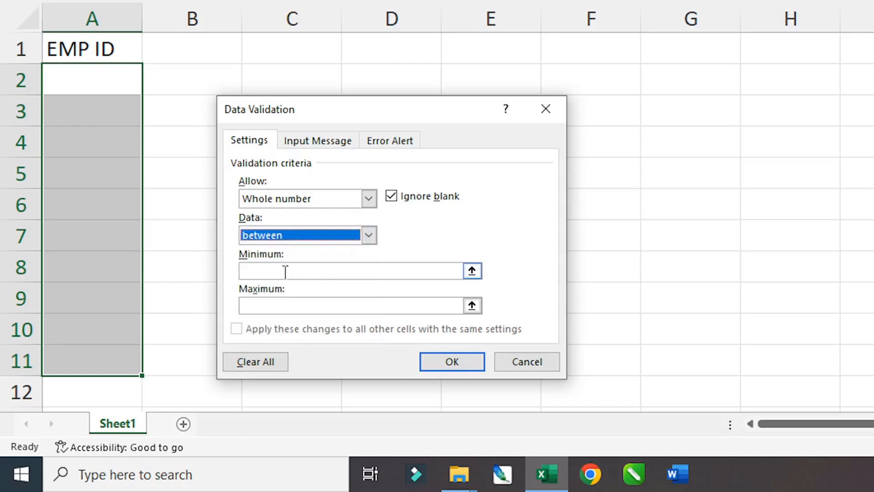
{"action": "left_click", "coordinate": [272, 269]}
{"action": "type", "text": "101"}
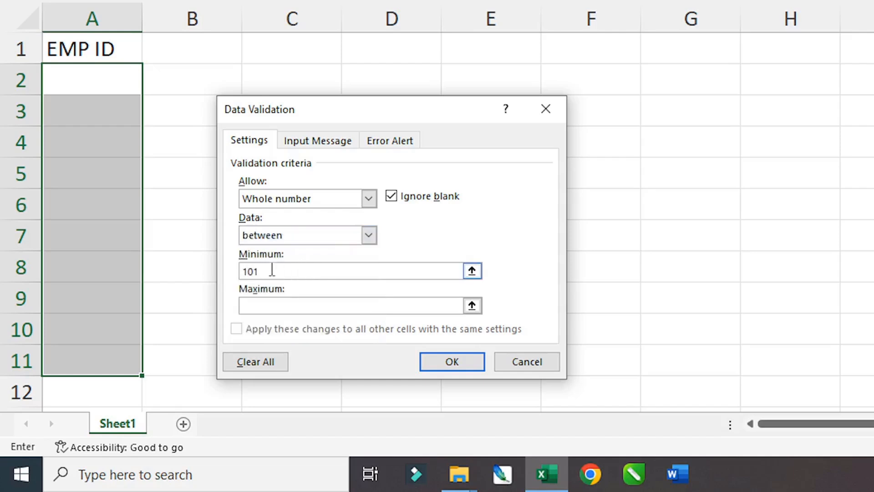
{"action": "left_click", "coordinate": [256, 306]}
{"action": "type", "text": "200"}
- Title the error alert WRONG ENTRY with message PLEASE INPUT BETWEEN 101 TO 200 ONLY
{"action": "left_click", "coordinate": [394, 142]}
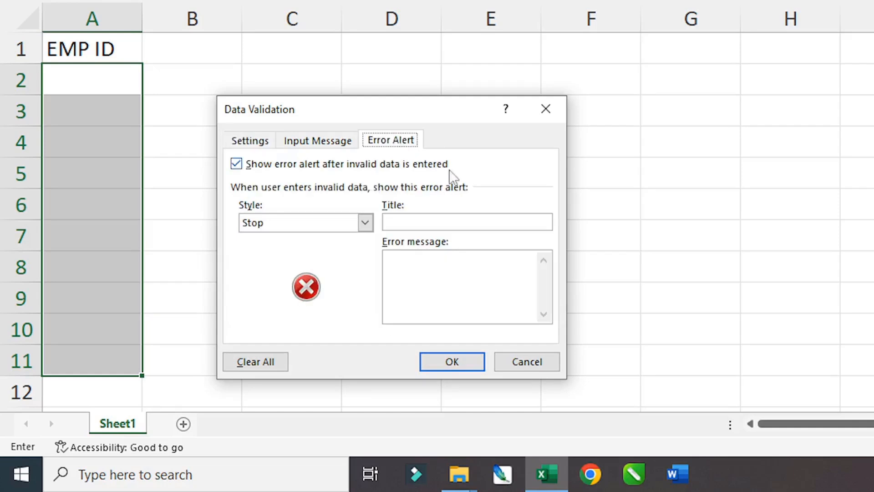
{"action": "left_click", "coordinate": [405, 225]}
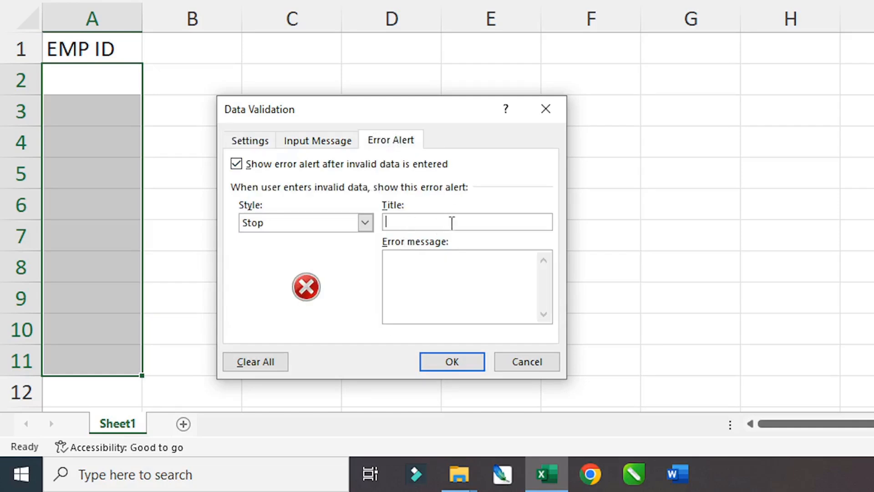
{"action": "type", "text": "WRONG ENT"}
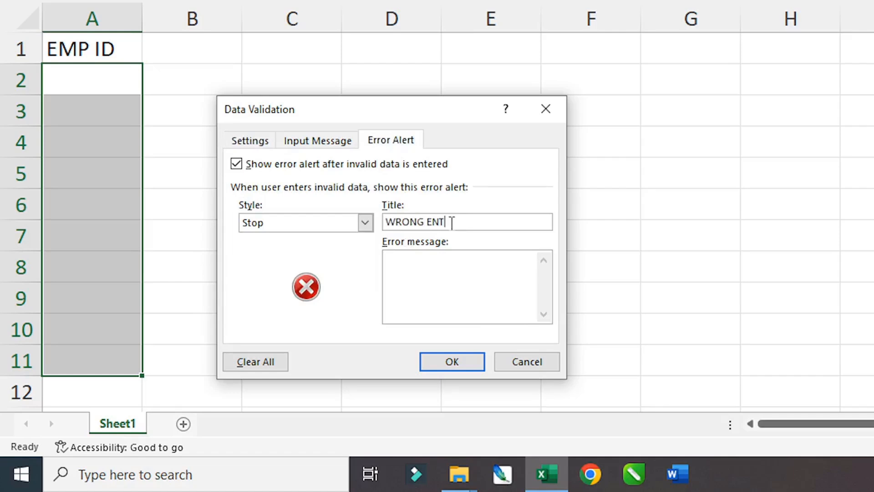
{"action": "type", "text": "RY"}
{"action": "left_click", "coordinate": [446, 279]}
{"action": "type", "text": "PLEASE IN"}
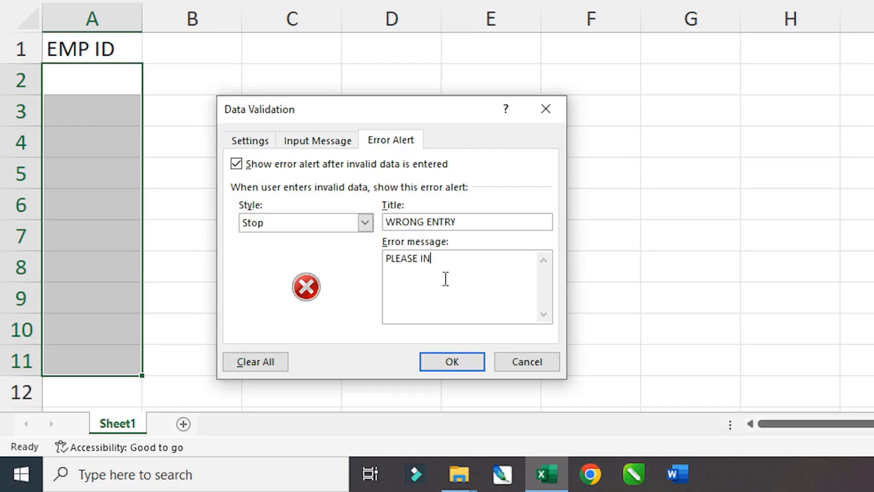
{"action": "type", "text": "PUT BETWEEN 1"}
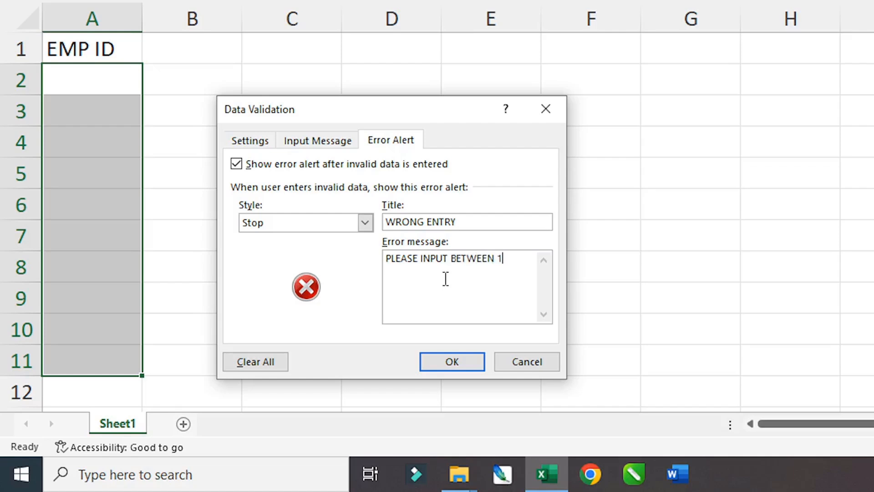
{"action": "type", "text": "01 TO 200 ONLY"}
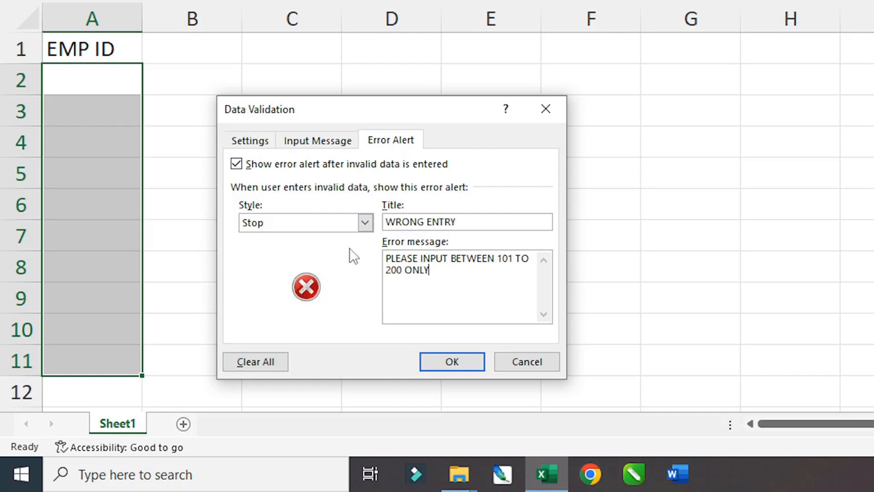
- Set the error alert style to Stop and apply the validation
{"action": "left_click", "coordinate": [365, 223]}
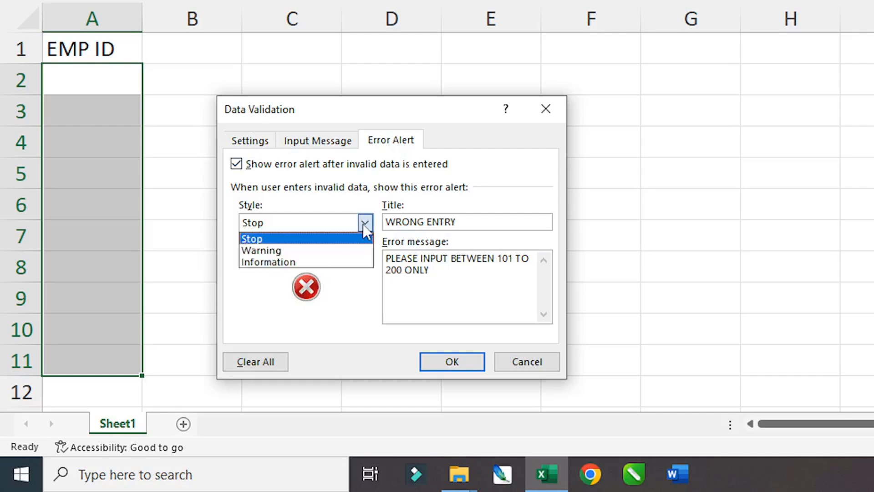
{"action": "left_click", "coordinate": [282, 250]}
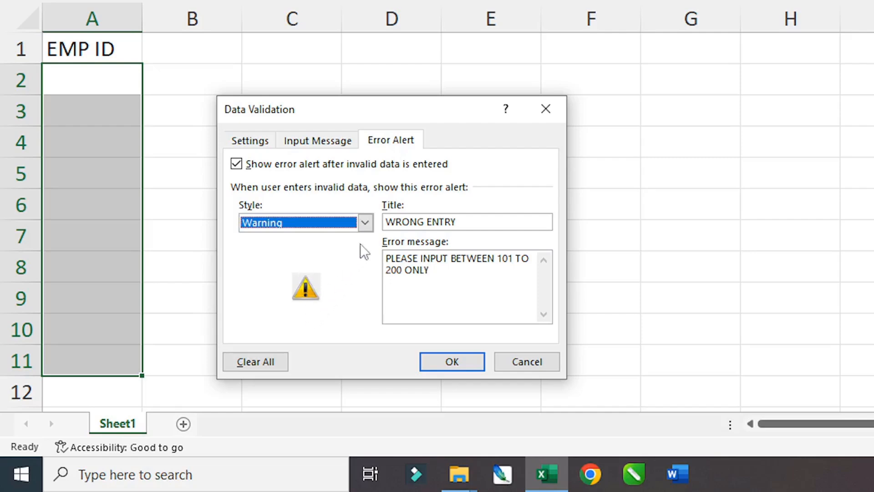
{"action": "left_click", "coordinate": [365, 223]}
{"action": "left_click", "coordinate": [298, 261]}
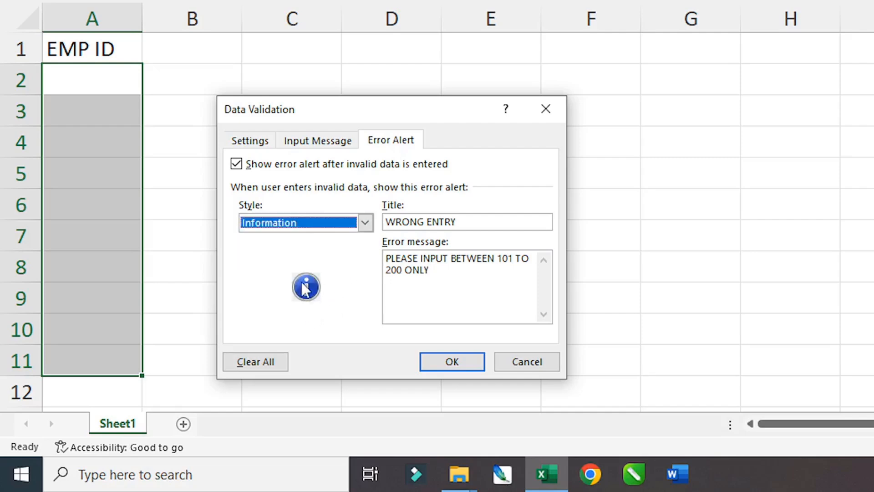
{"action": "left_click", "coordinate": [365, 222]}
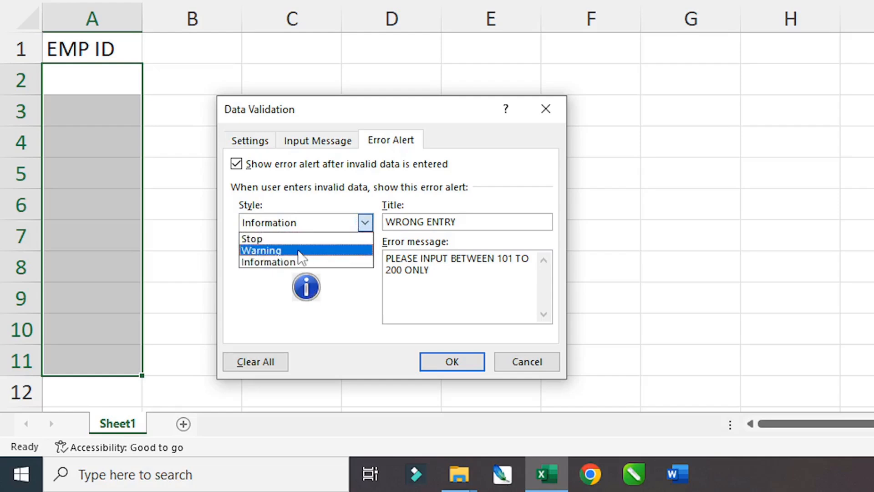
{"action": "left_click", "coordinate": [286, 238]}
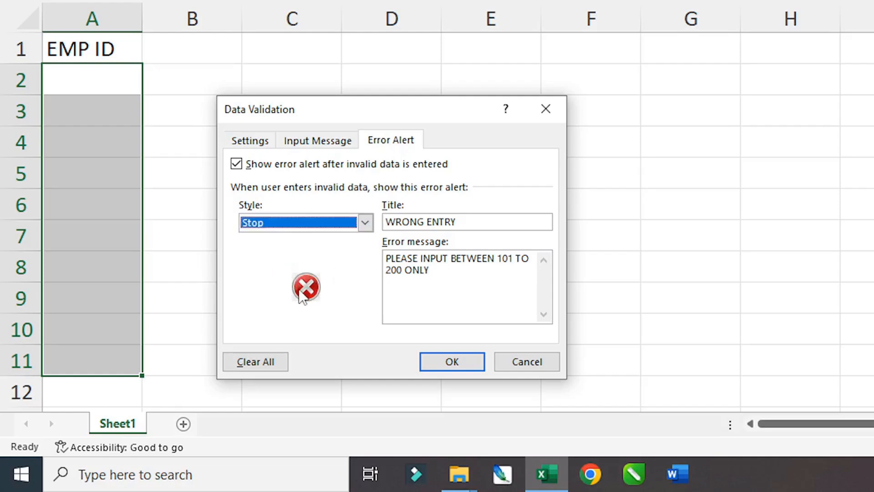
{"action": "left_click", "coordinate": [449, 362]}
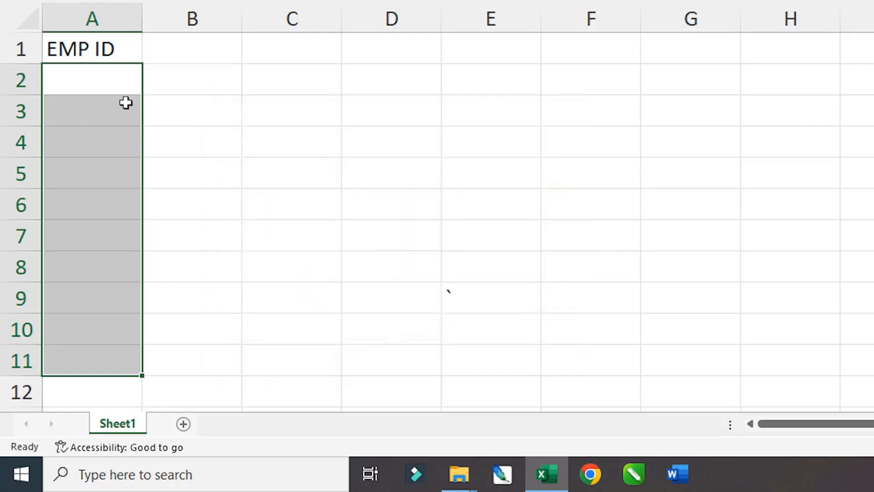
- Test A2 with 2005, retry after the WRONG ENTRY alert, and enter 101 instead
{"action": "left_click", "coordinate": [111, 85]}
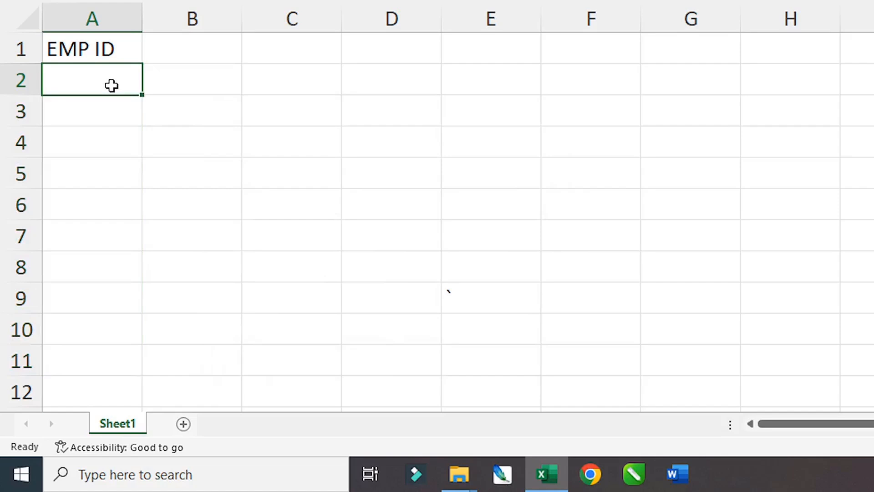
{"action": "type", "text": "2005"}
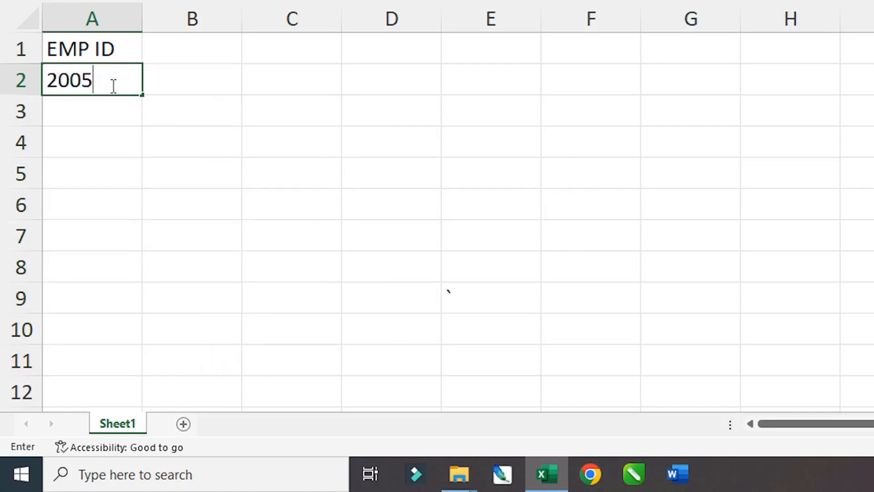
{"action": "key", "text": "ctrl+Return"}
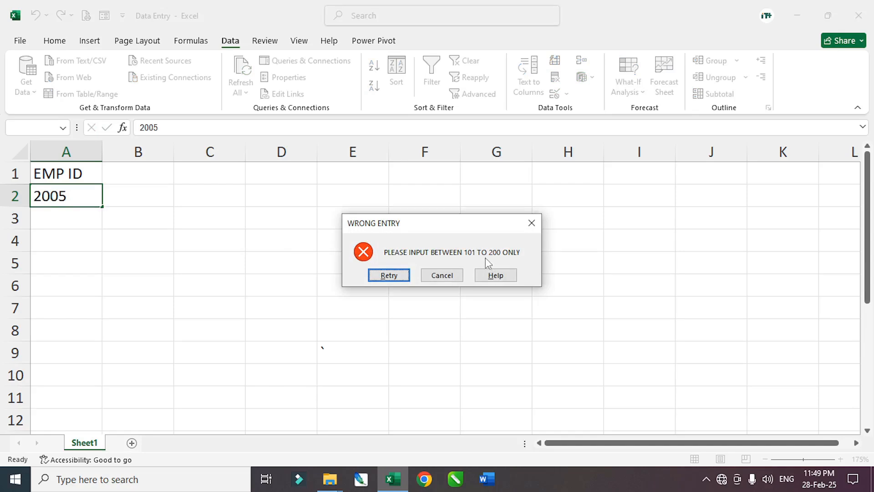
{"action": "left_click", "coordinate": [392, 275]}
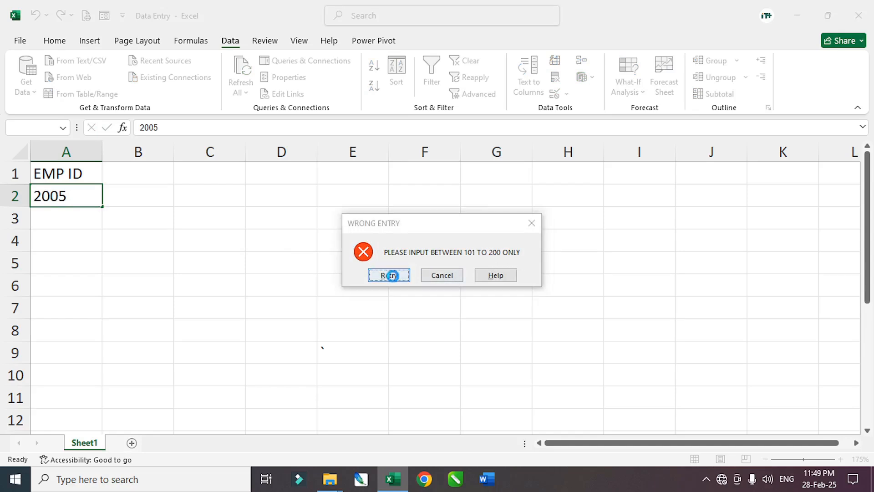
{"action": "type", "text": "101"}
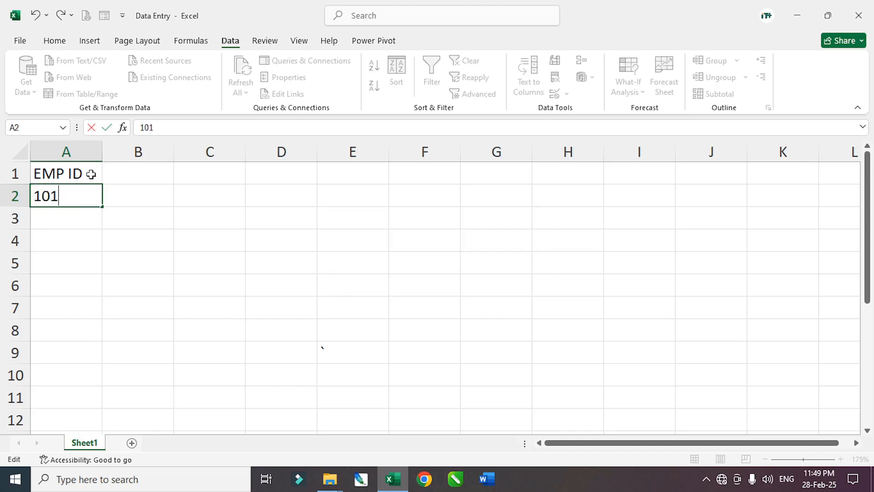
{"action": "key", "text": "Return"}
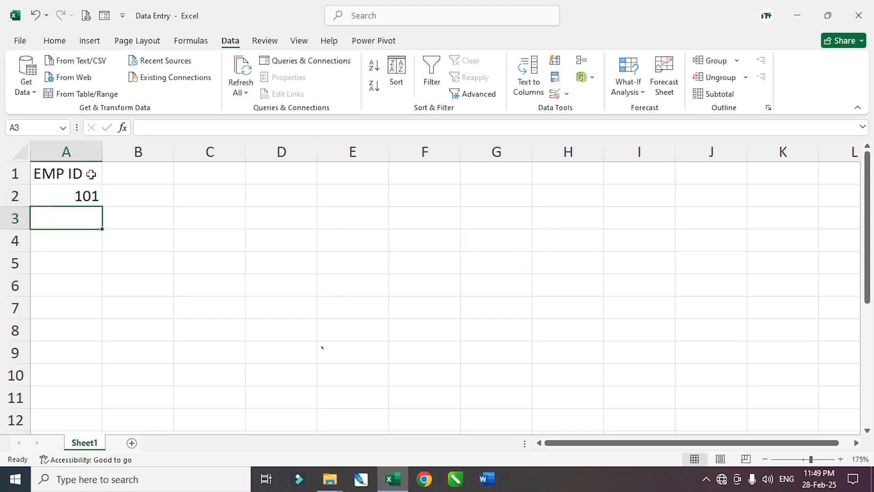
{"action": "left_click", "coordinate": [67, 170]}
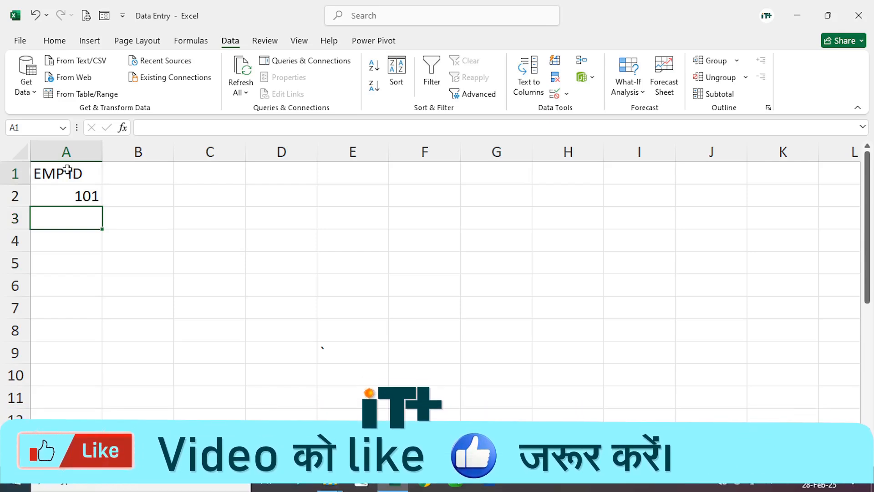
- Fill the block A1:I11 with light blue
{"action": "left_click_drag", "start_coordinate": [67, 170], "coordinate": [610, 400]}
{"action": "left_click", "coordinate": [56, 41]}
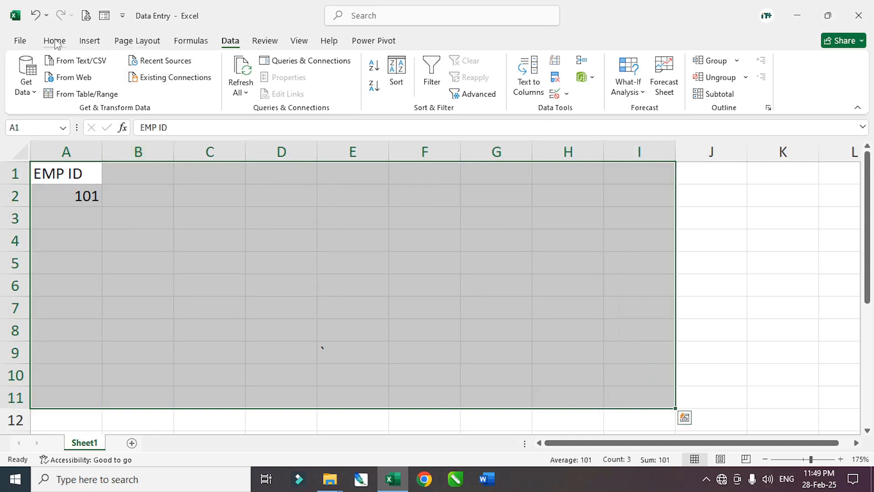
{"action": "left_click", "coordinate": [184, 86]}
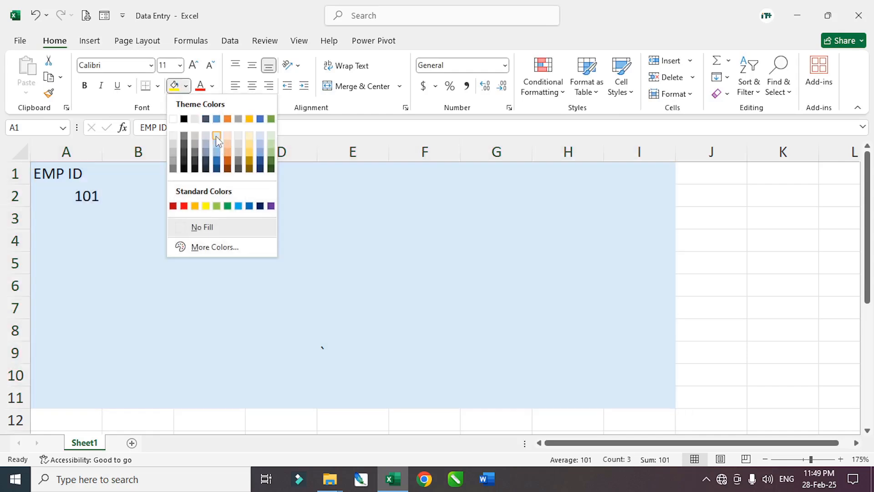
{"action": "left_click", "coordinate": [216, 136]}
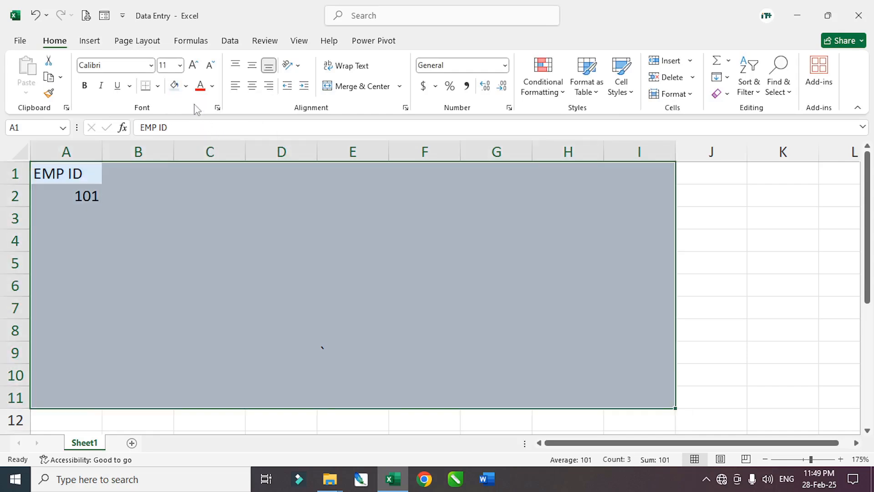
- Add All Borders to every cell in A1:I11
{"action": "left_click", "coordinate": [157, 86]}
{"action": "left_click", "coordinate": [165, 213]}
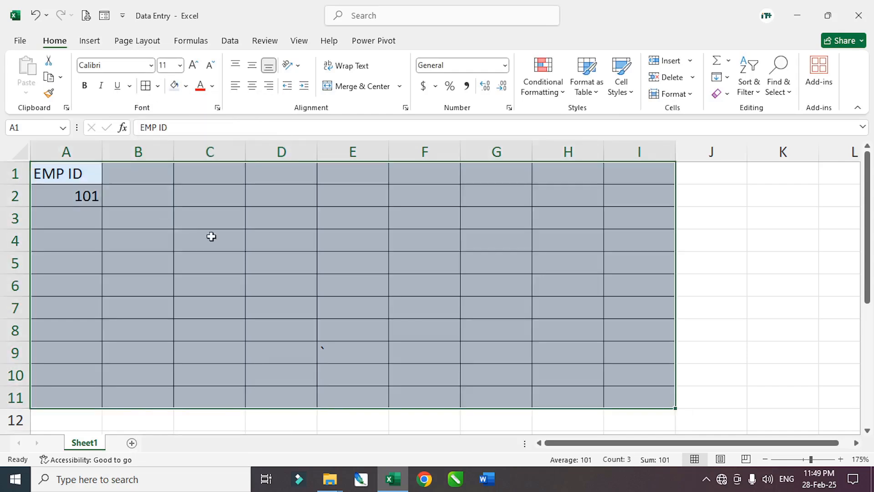
{"action": "left_click", "coordinate": [212, 237]}
{"action": "left_click", "coordinate": [142, 179]}
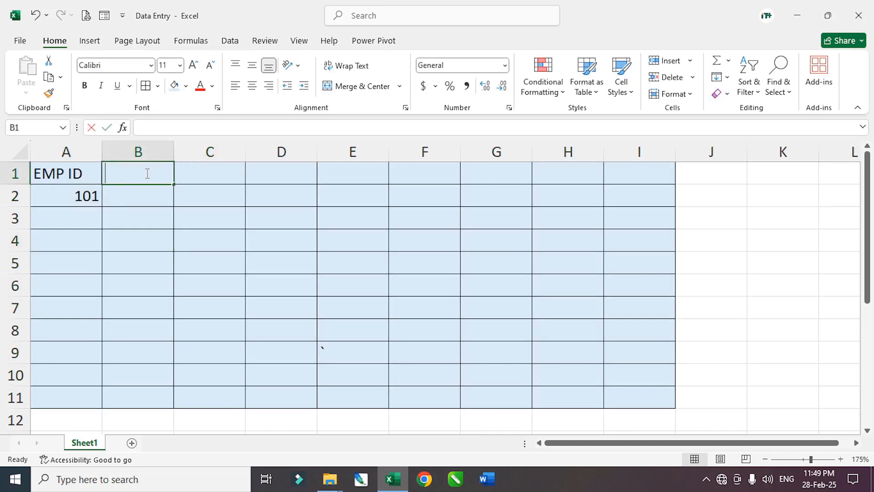
- Enter the NAME header in B1 and select B2:B11 for the names
{"action": "type", "text": "NAME"}
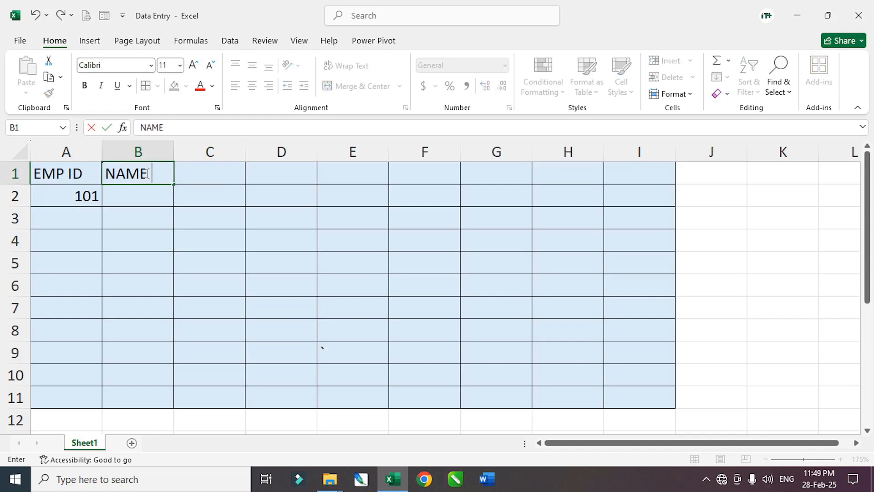
{"action": "key", "text": "Return"}
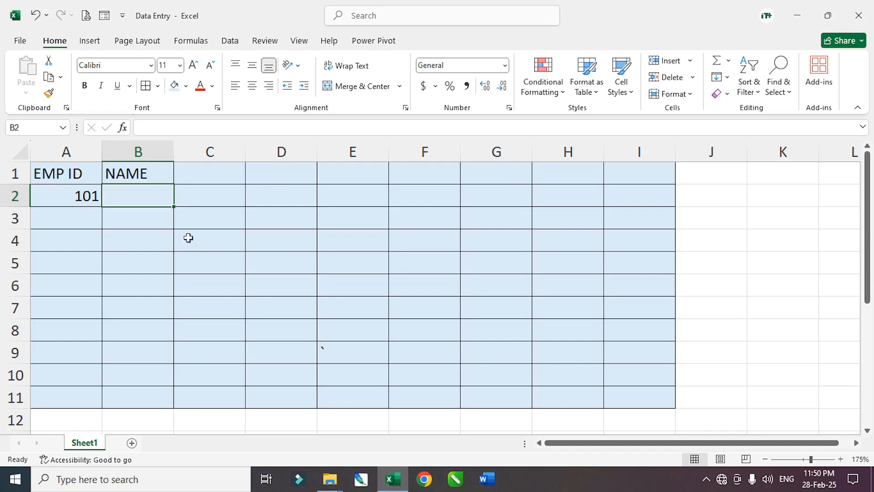
{"action": "left_click_drag", "start_coordinate": [139, 203], "coordinate": [141, 392]}
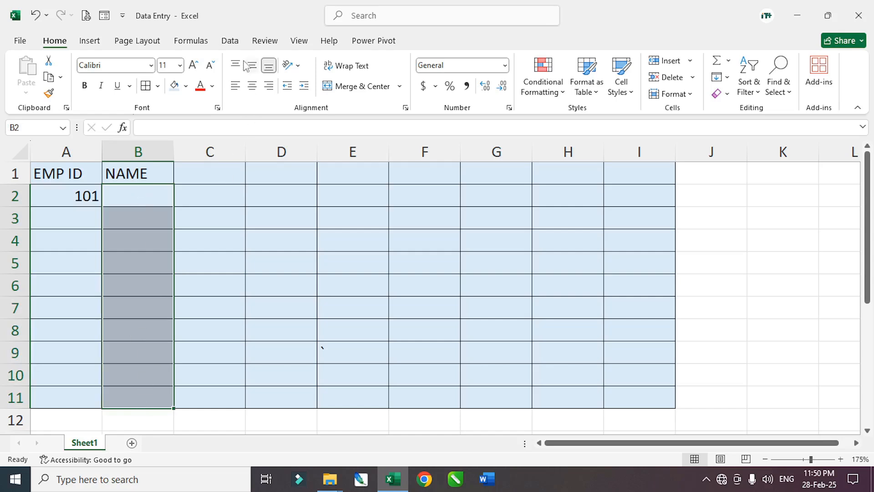
- Give B2:B11 a Custom validation rule with formula =ISTEXT(B2:B11)
{"action": "left_click", "coordinate": [230, 41]}
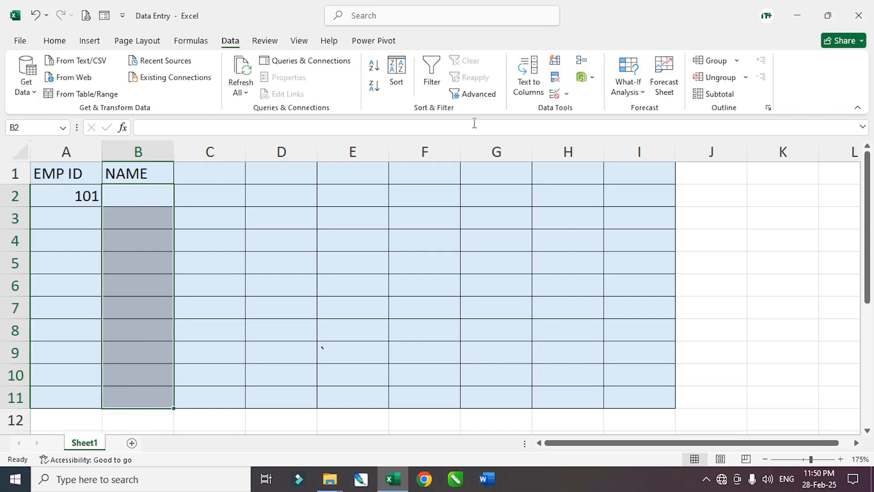
{"action": "left_click", "coordinate": [554, 94]}
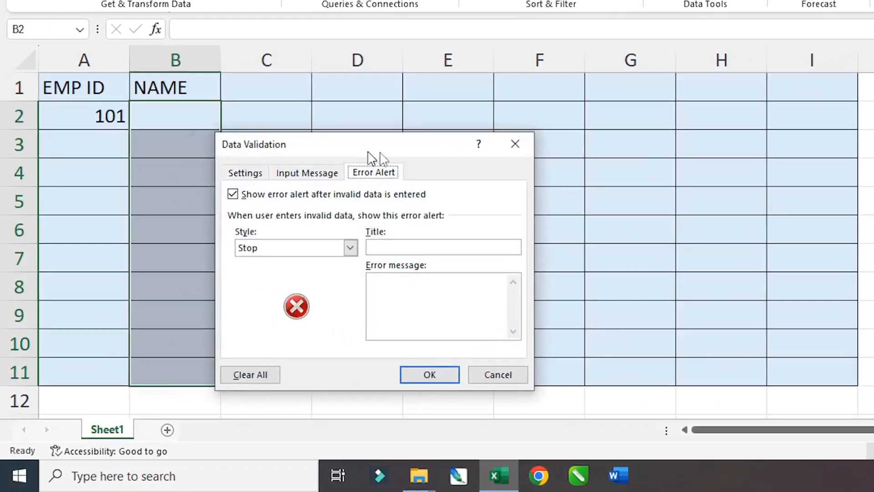
{"action": "left_click_drag", "start_coordinate": [374, 152], "coordinate": [539, 172]}
{"action": "left_click", "coordinate": [420, 194]}
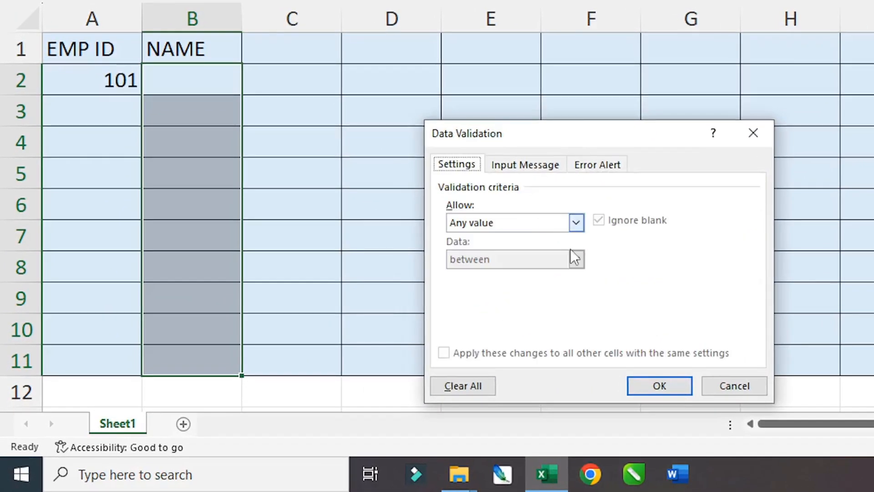
{"action": "left_click", "coordinate": [576, 223]}
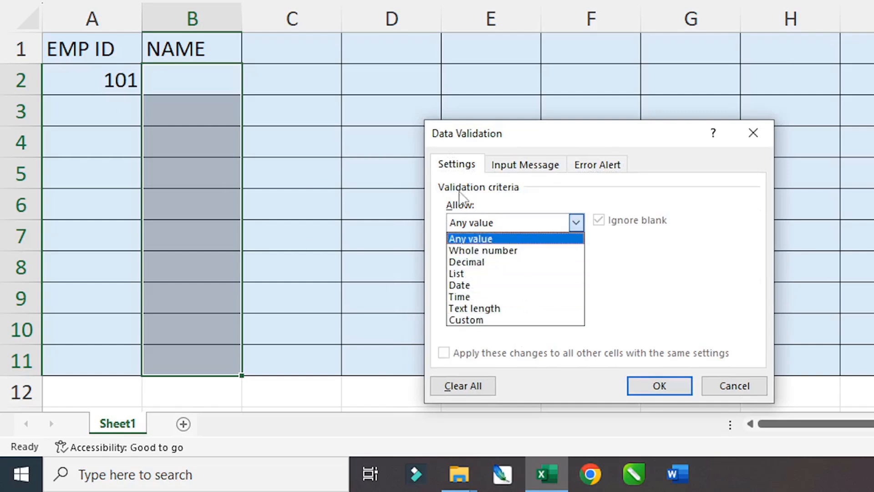
{"action": "left_click", "coordinate": [474, 319]}
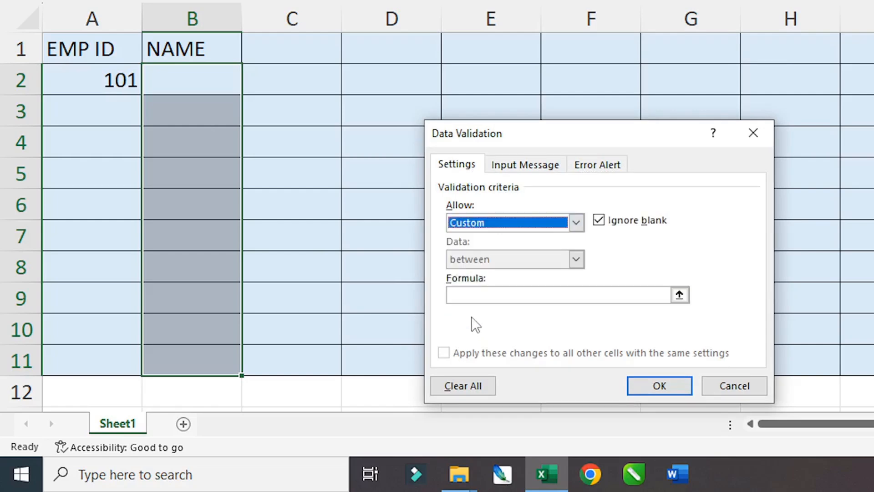
{"action": "left_click", "coordinate": [472, 298]}
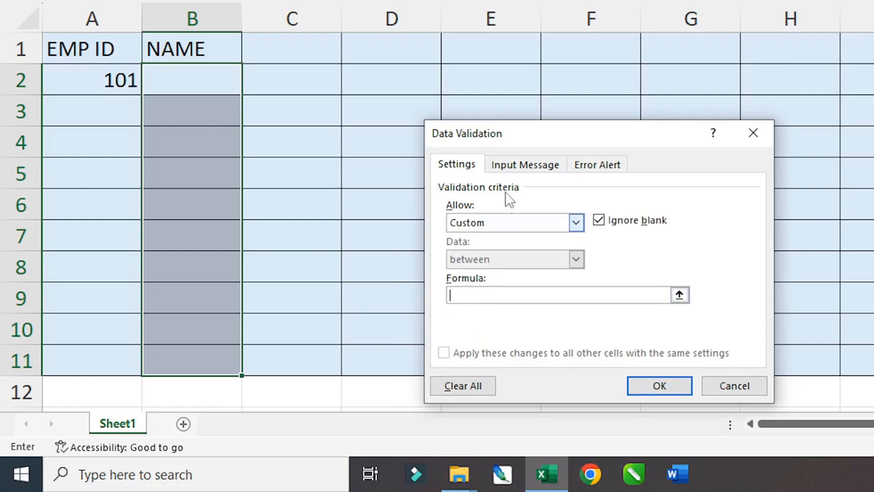
{"action": "left_click_drag", "start_coordinate": [504, 143], "coordinate": [436, 122]}
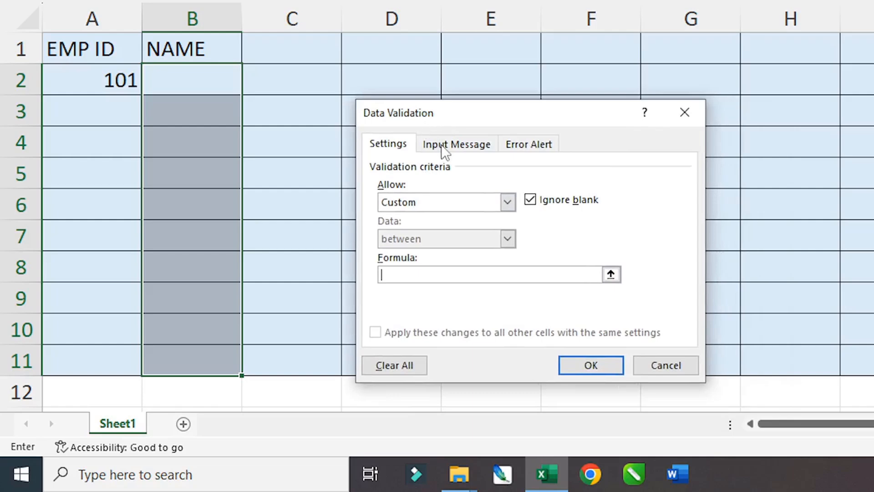
{"action": "type", "text": "=ISTEXT("}
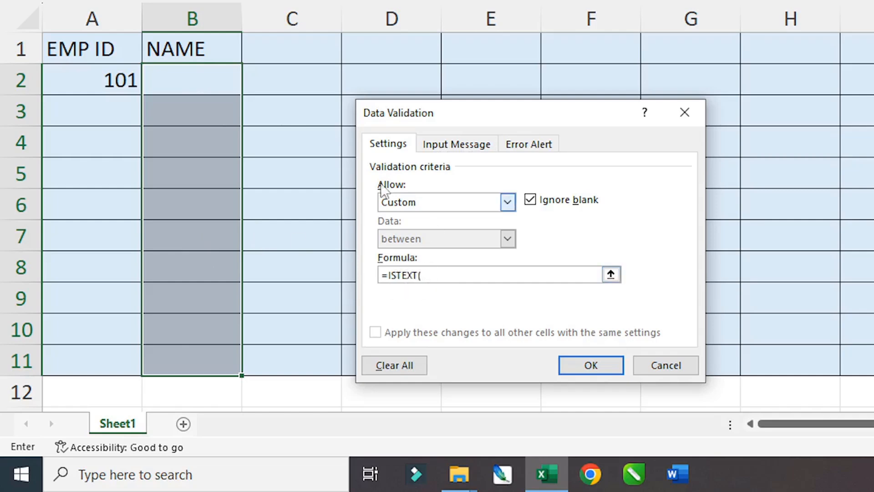
{"action": "left_click_drag", "start_coordinate": [203, 94], "coordinate": [191, 359]}
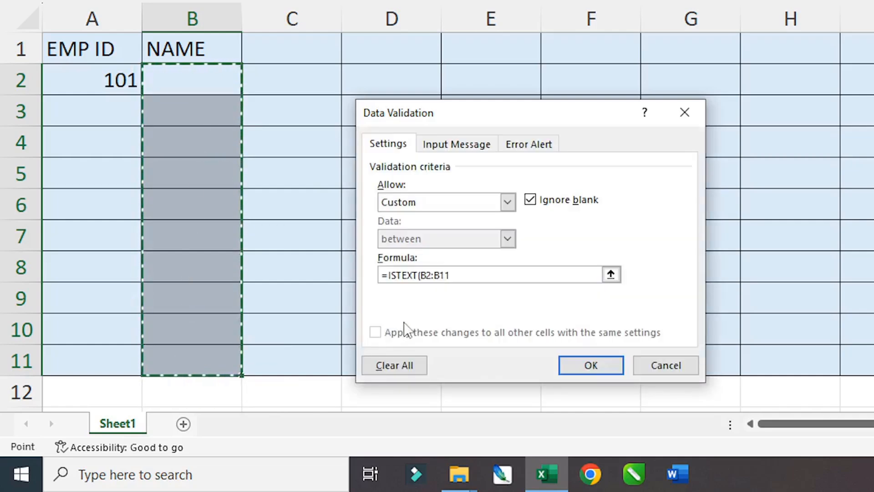
{"action": "type", "text": ")"}
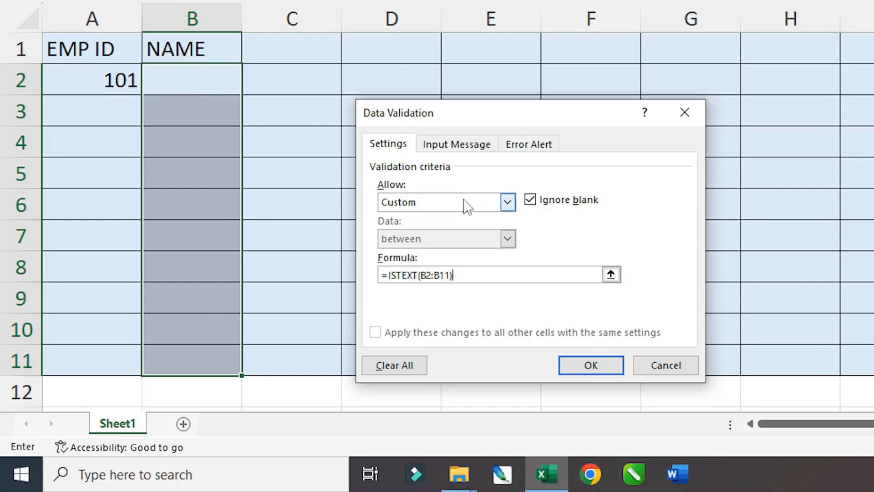
- Add a Warning error alert titled WRONG NAME with message INPUT TEXT ONLY, and confirm
{"action": "left_click", "coordinate": [517, 145]}
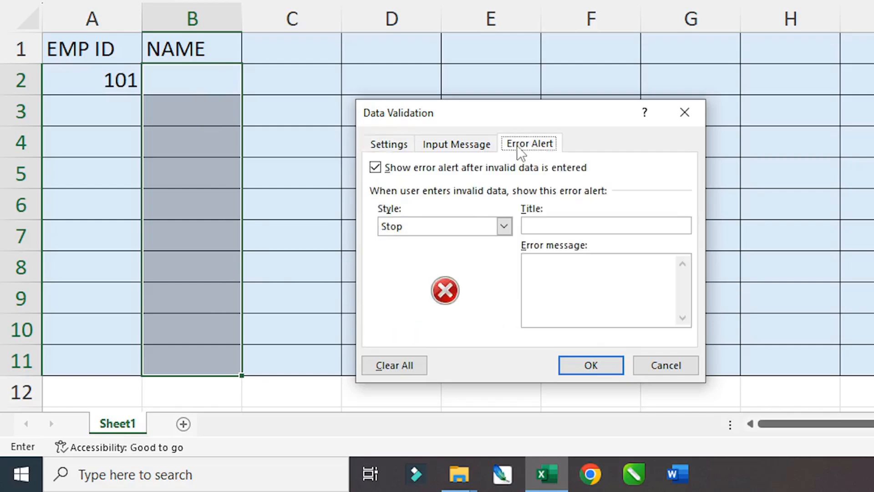
{"action": "left_click", "coordinate": [540, 226]}
{"action": "type", "text": "WRONG NA"}
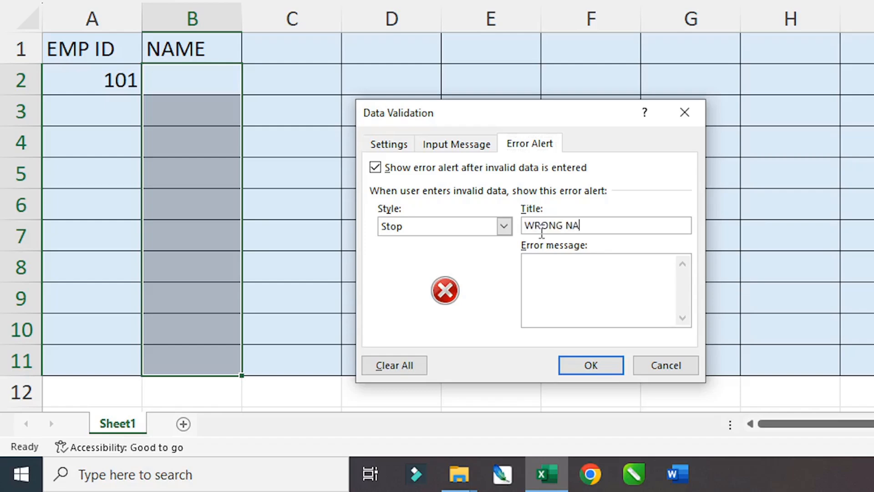
{"action": "type", "text": "ME"}
{"action": "left_click", "coordinate": [563, 273]}
{"action": "type", "text": "INPUT TEXT ONLY"}
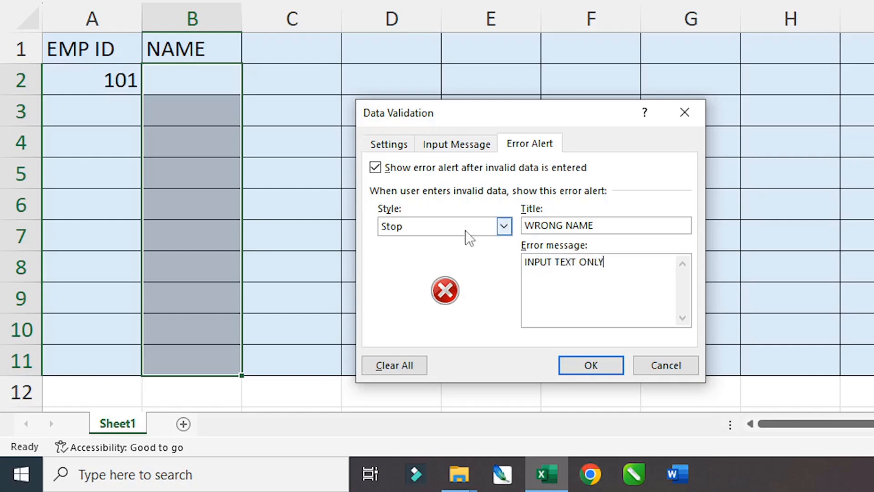
{"action": "left_click", "coordinate": [503, 226]}
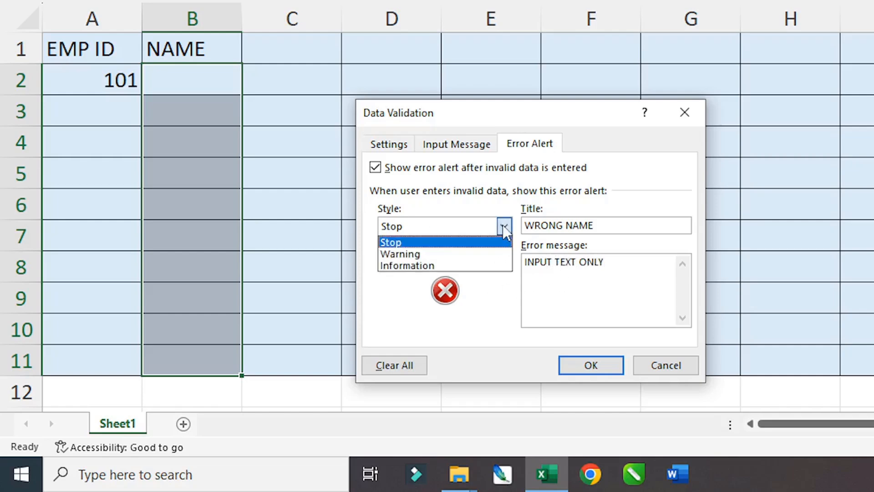
{"action": "left_click", "coordinate": [444, 255]}
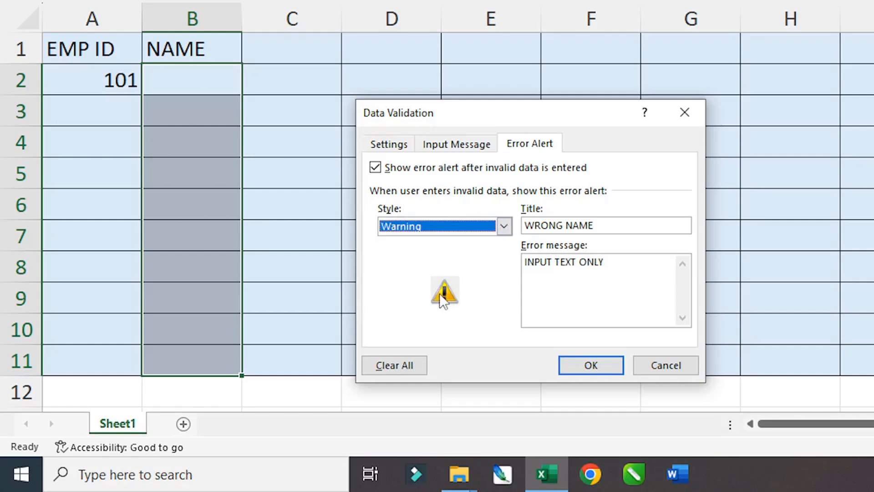
{"action": "left_click", "coordinate": [592, 364]}
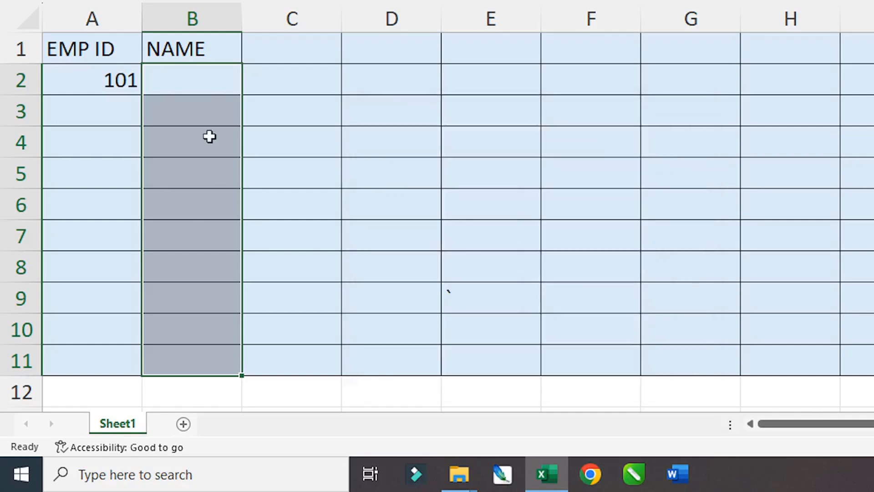
- Widen column B and enter the first two employee names in B2 and B3
{"action": "left_click_drag", "start_coordinate": [242, 18], "coordinate": [355, 18]}
{"action": "left_click", "coordinate": [190, 81]}
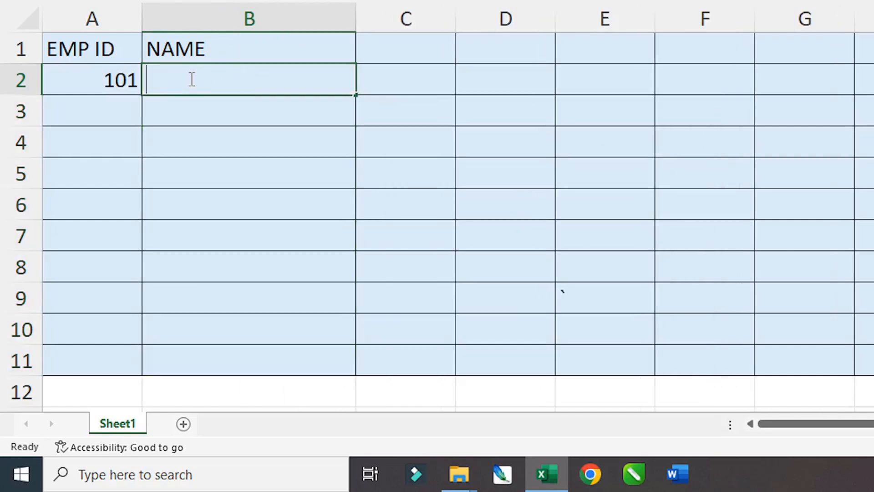
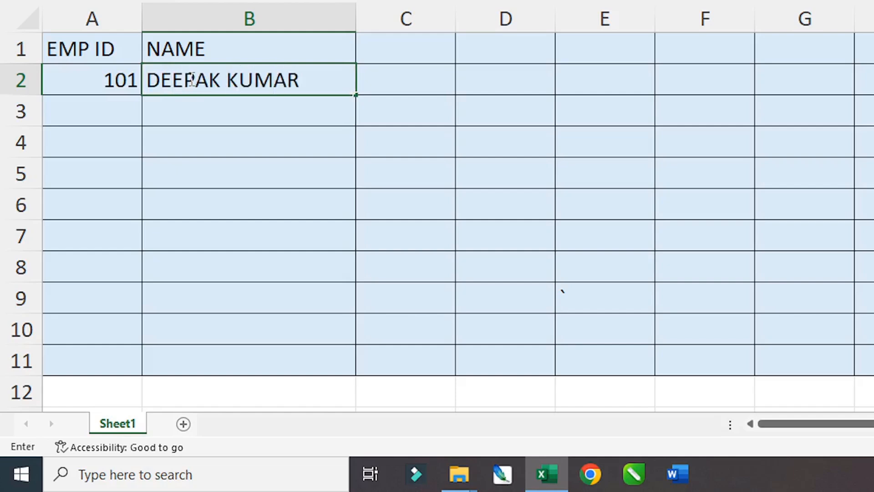
{"action": "key", "text": "Return"}
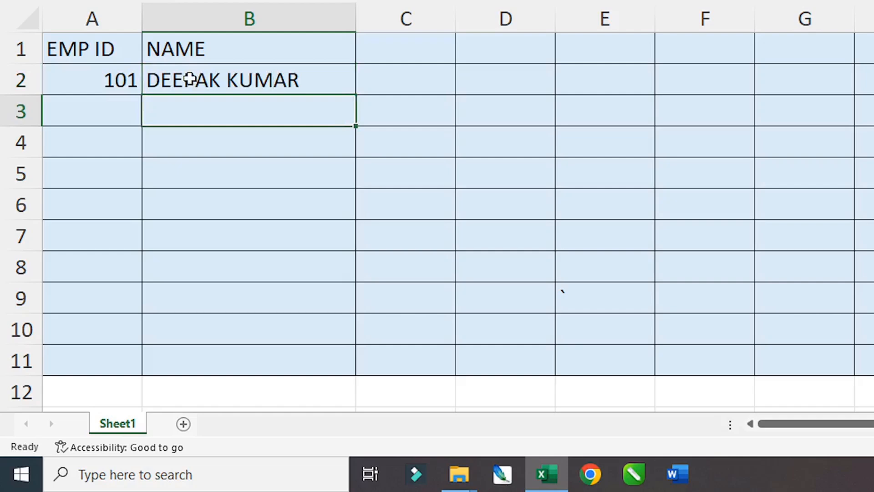
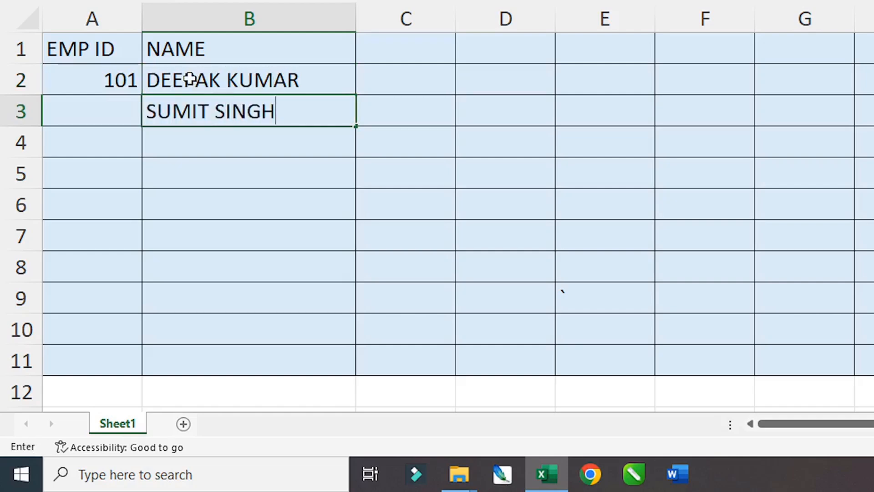
{"action": "type", "text": "5"}
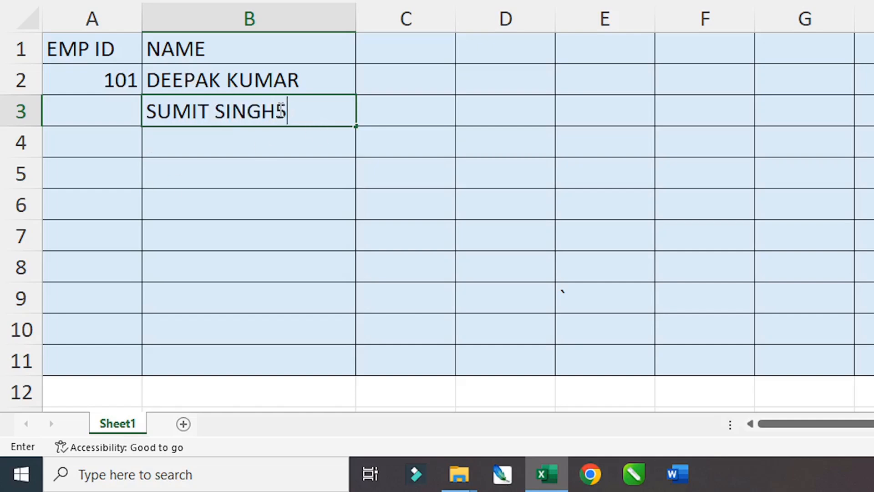
{"action": "type", "text": "00"}
{"action": "key", "text": "Return"}
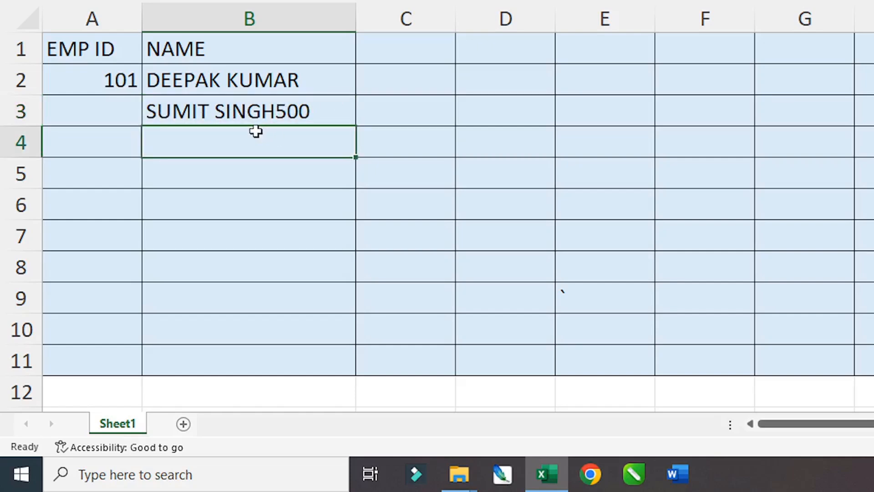
- Test the validation with 500, refuse it at the warning, and enter a third name in B4
{"action": "type", "text": "500"}
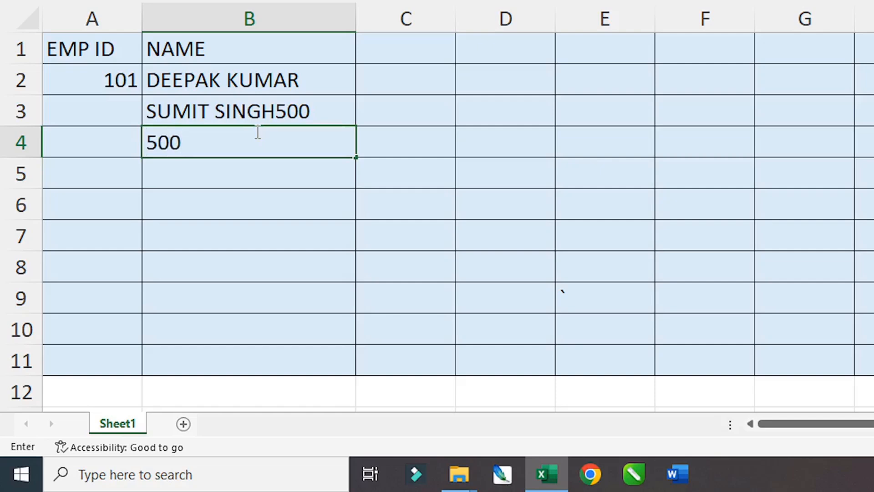
{"action": "key", "text": "Return"}
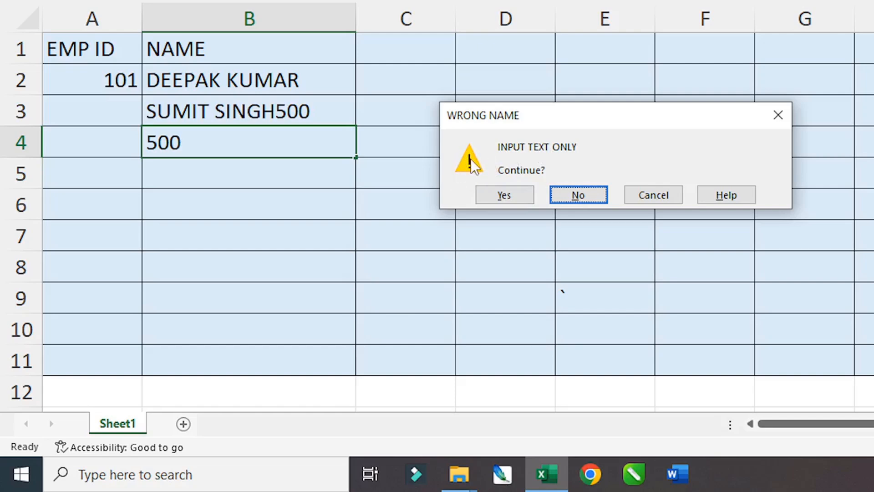
{"action": "left_click", "coordinate": [577, 194]}
{"action": "key", "text": "BackSpace"}
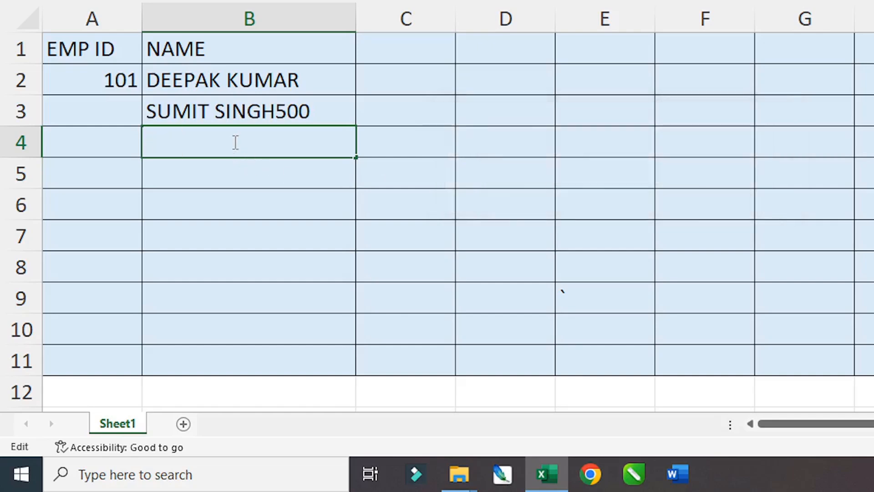
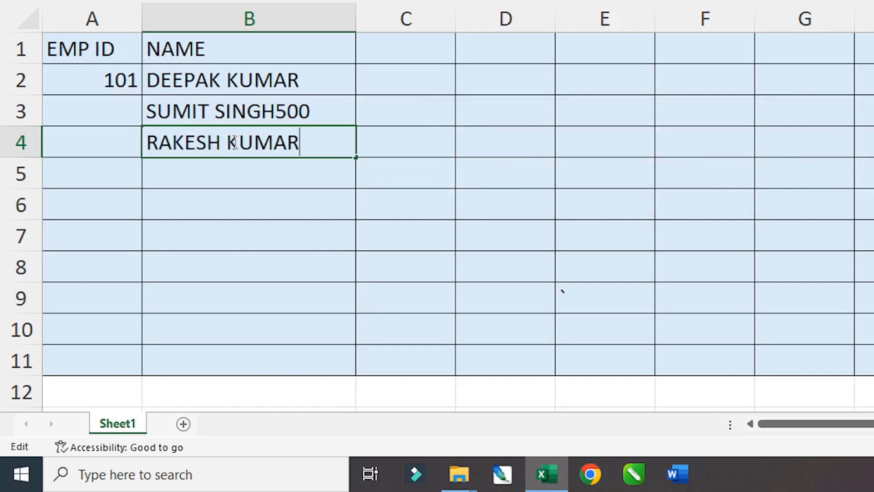
{"action": "key", "text": "Return"}
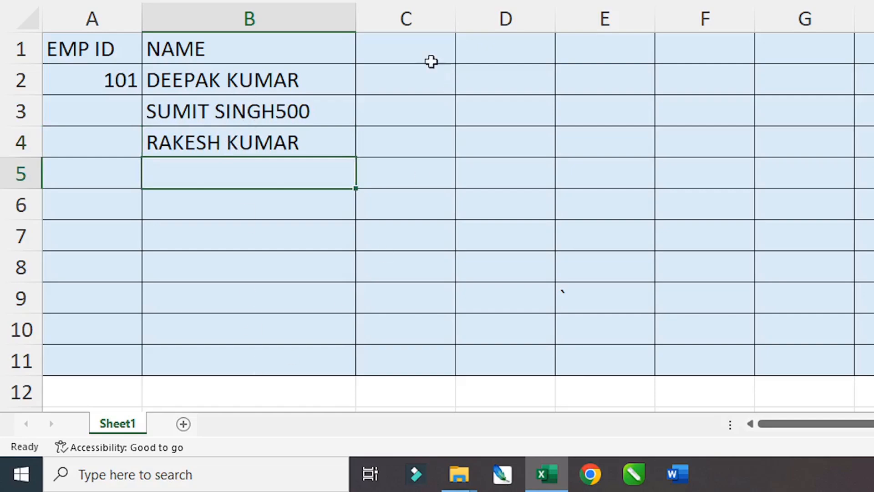
{"action": "left_click", "coordinate": [421, 51]}
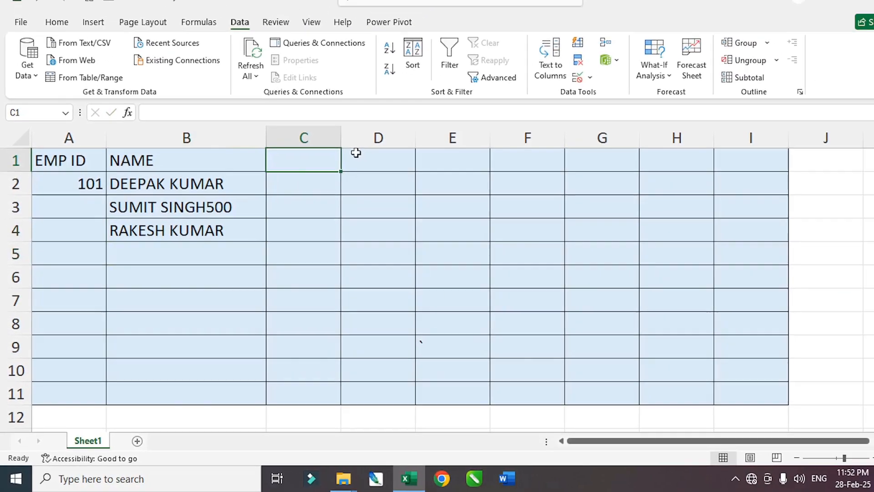
- Enter the POST heading in C1 and select C2:C11 below it
{"action": "type", "text": "p"}
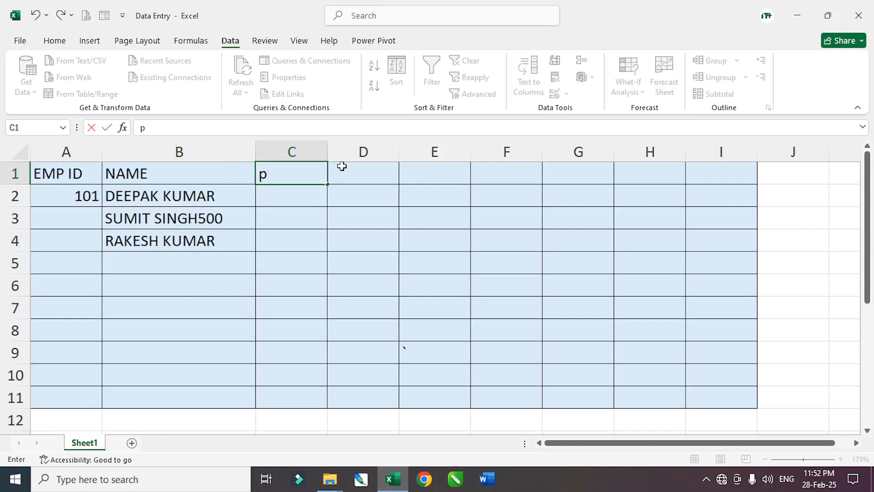
{"action": "key", "text": "BackSpace"}
{"action": "type", "text": "POST"}
{"action": "key", "text": "Return"}
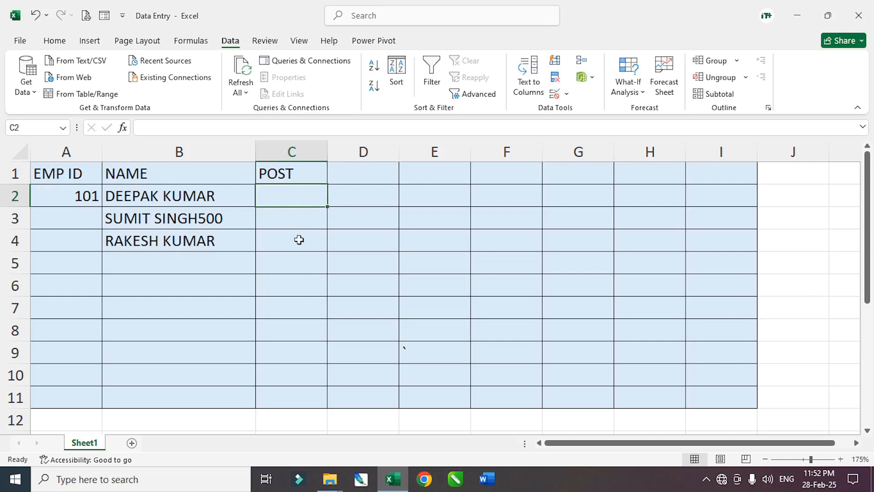
{"action": "left_click_drag", "start_coordinate": [291, 196], "coordinate": [293, 394]}
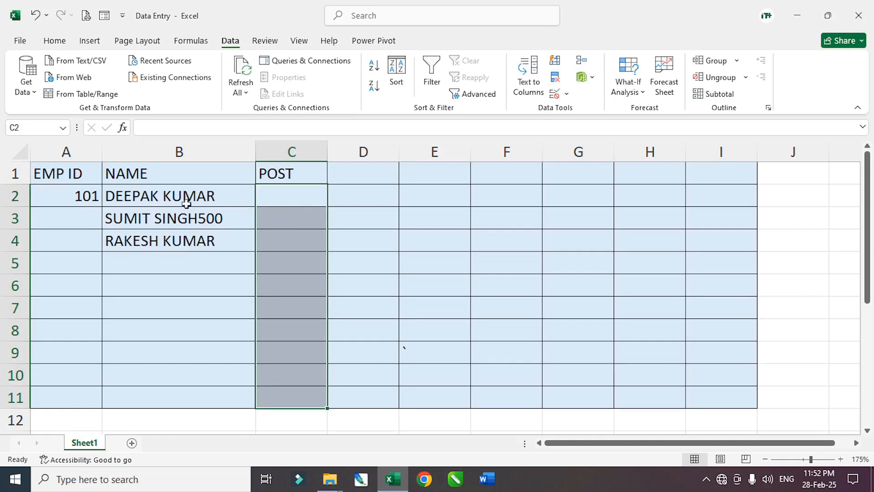
- Widen column C, enter GENDER in D1, and select D2:D11
{"action": "left_click", "coordinate": [356, 172]}
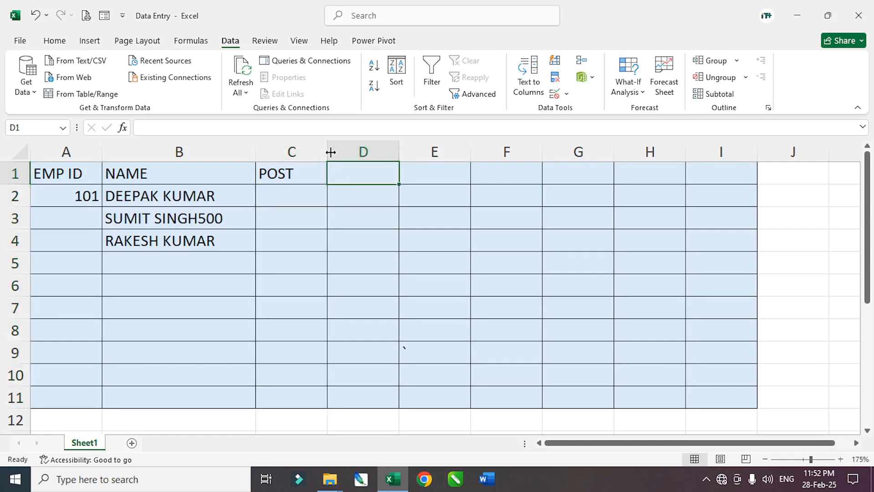
{"action": "left_click_drag", "start_coordinate": [327, 151], "coordinate": [336, 151]}
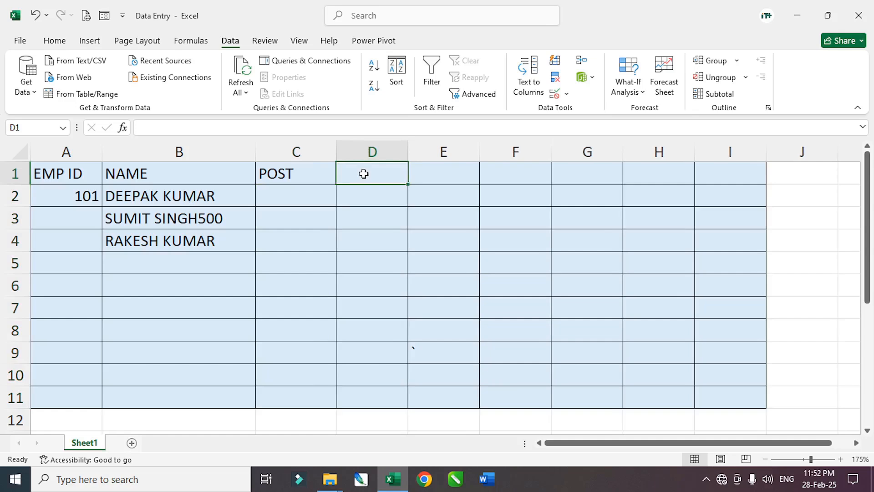
{"action": "type", "text": "GENDER"}
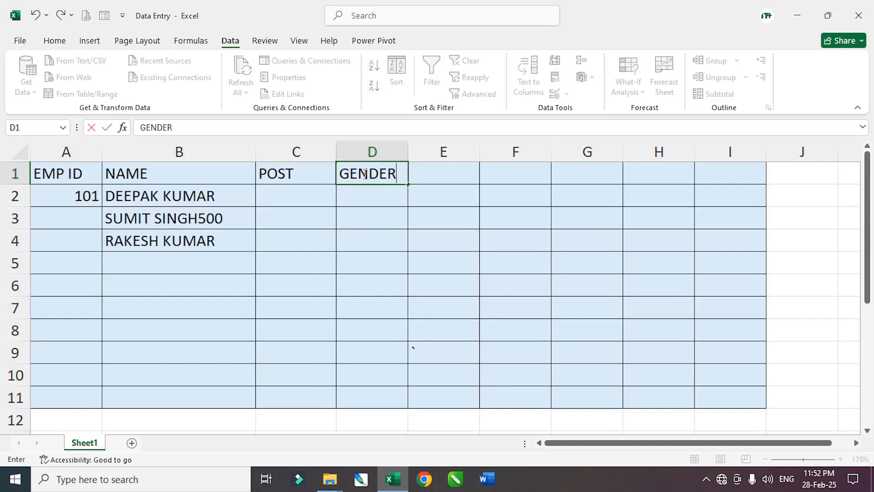
{"action": "key", "text": "Return"}
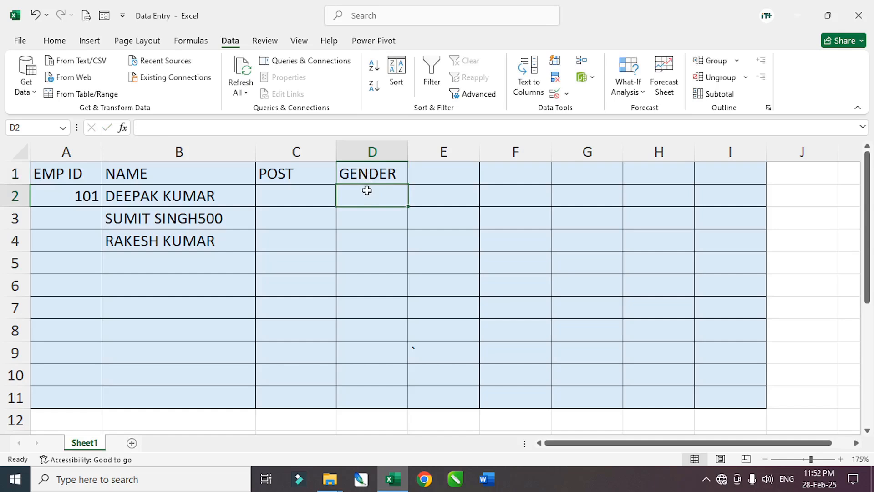
{"action": "left_click_drag", "start_coordinate": [365, 191], "coordinate": [364, 396]}
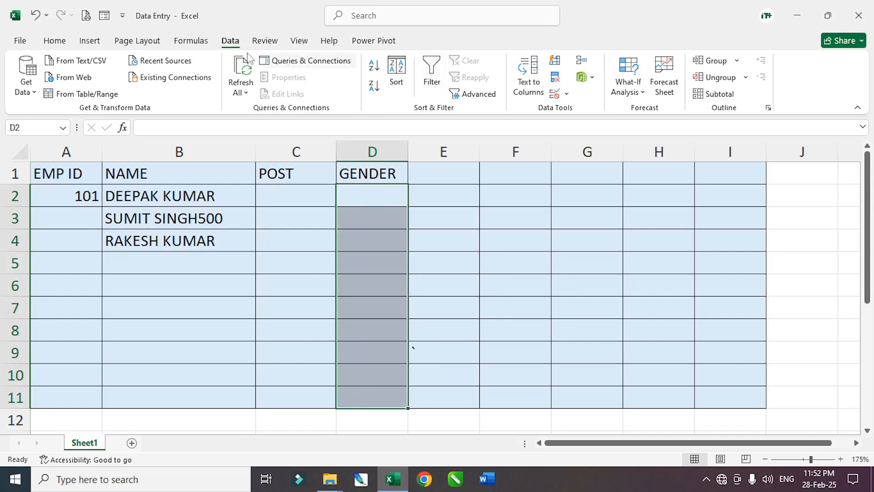
- Set D2:D11 validation to a List with source MALE, FEMALE
{"action": "left_click", "coordinate": [554, 94]}
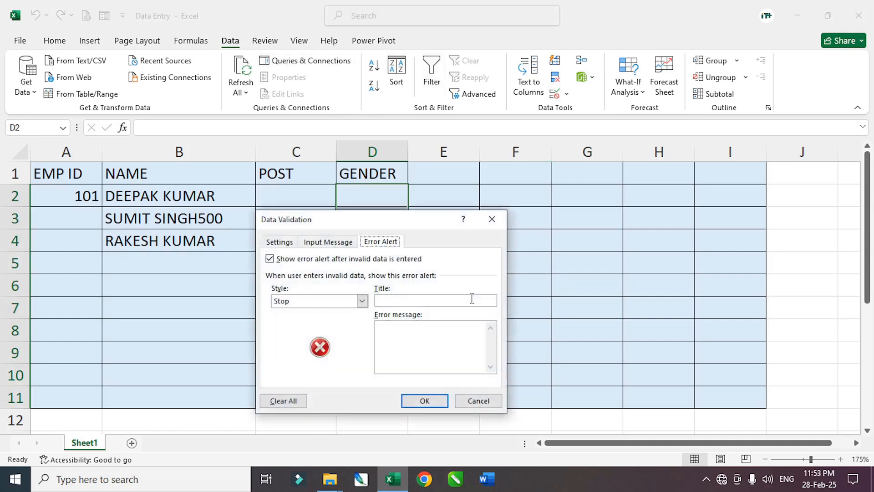
{"action": "left_click", "coordinate": [280, 242]}
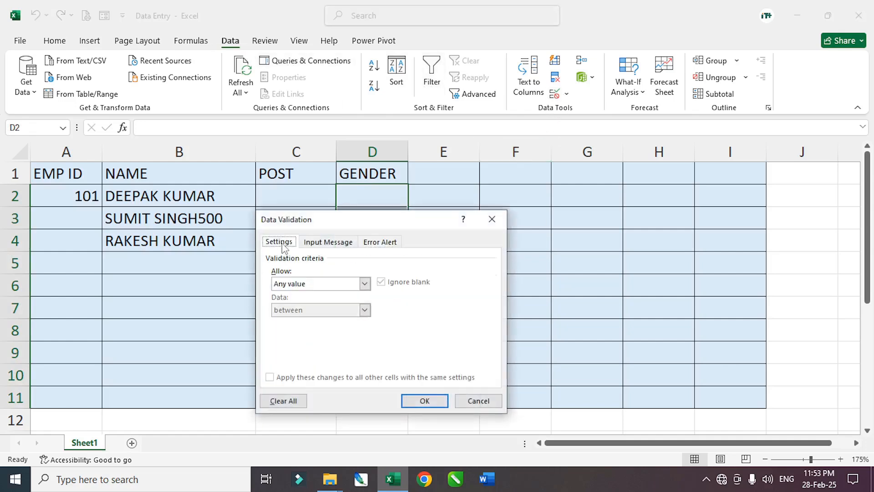
{"action": "left_click", "coordinate": [306, 288]}
{"action": "left_click", "coordinate": [305, 287]}
{"action": "left_click", "coordinate": [306, 287]}
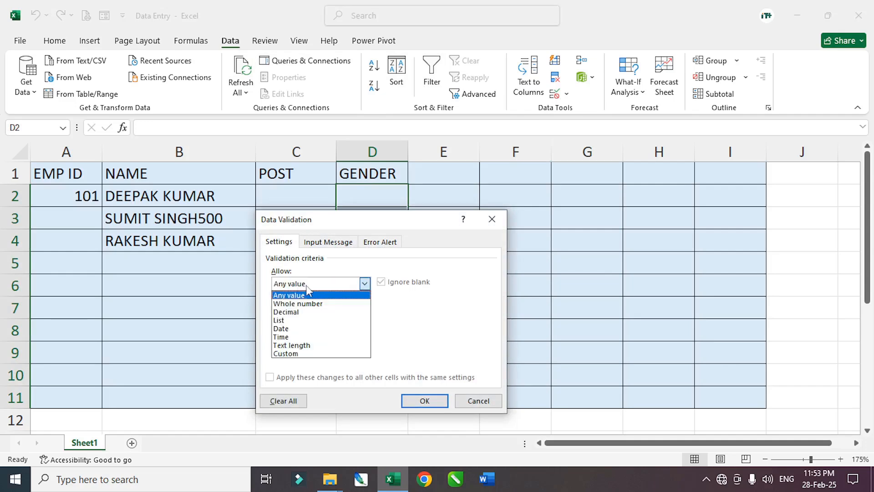
{"action": "left_click", "coordinate": [295, 324]}
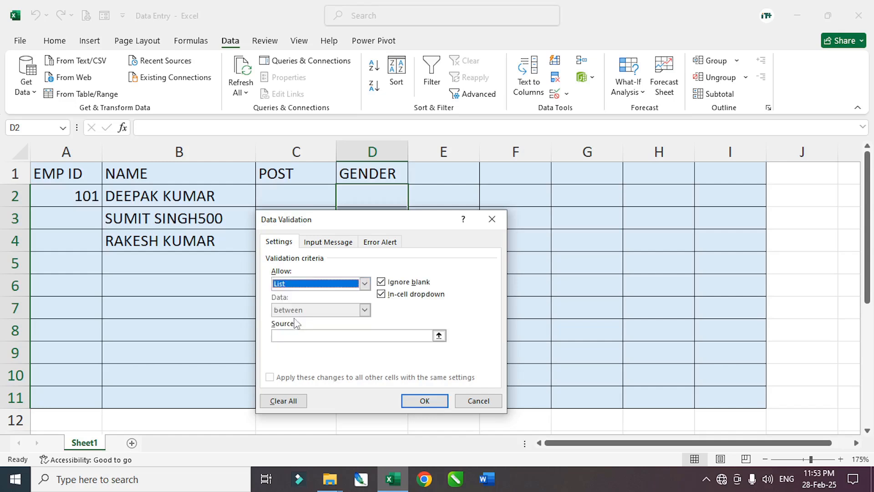
{"action": "left_click_drag", "start_coordinate": [340, 226], "coordinate": [548, 207]}
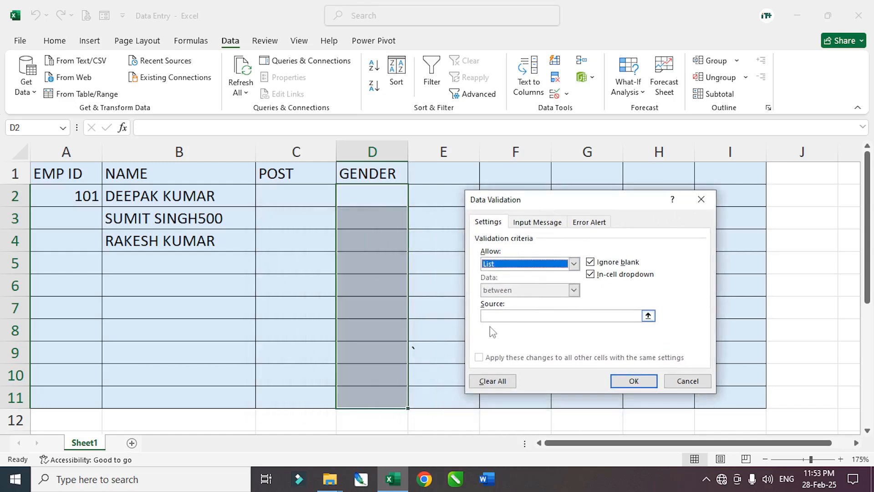
{"action": "left_click", "coordinate": [501, 317]}
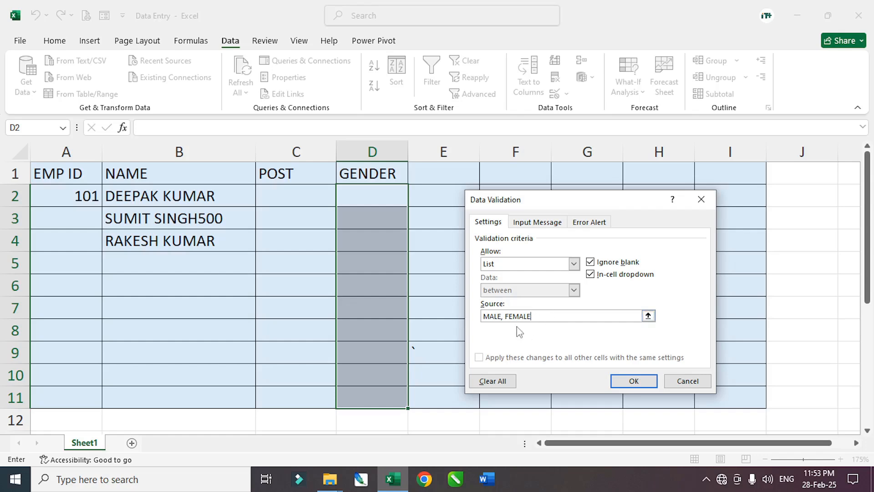
{"action": "left_click", "coordinate": [595, 223]}
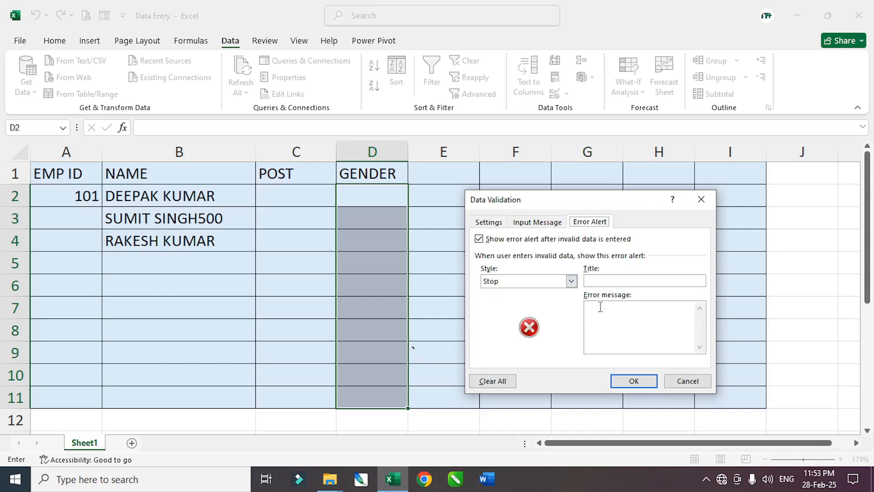
{"action": "left_click", "coordinate": [495, 223]}
- Apply the gender list, then pick FEMALE in D2, MALE in D3, FEMALE in D6, MALE in D8
{"action": "left_click", "coordinate": [632, 380]}
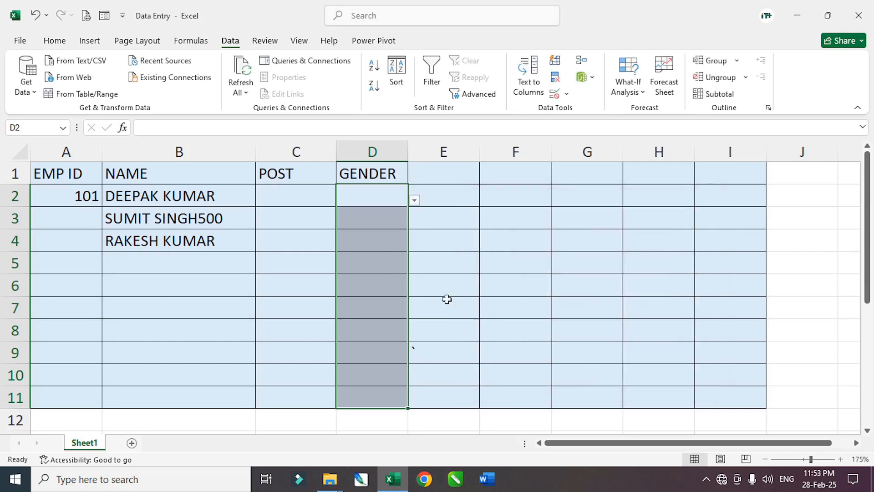
{"action": "left_click", "coordinate": [414, 200]}
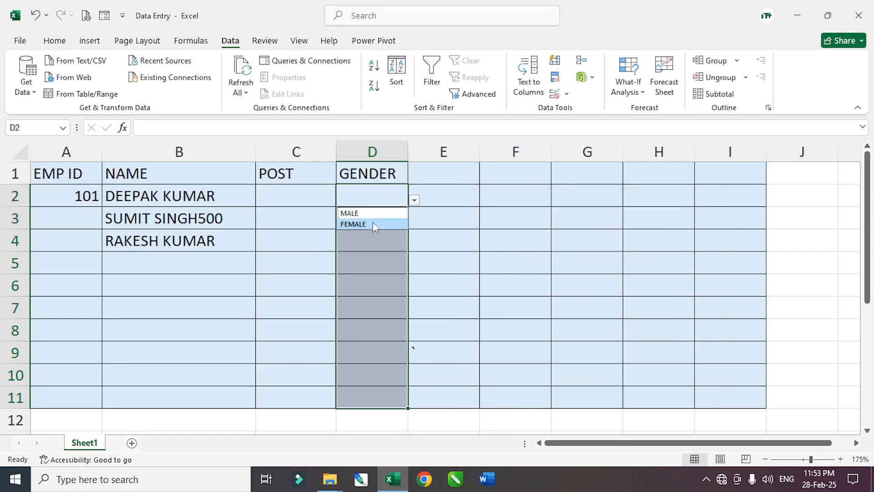
{"action": "left_click", "coordinate": [372, 224]}
{"action": "left_click", "coordinate": [398, 219]}
{"action": "left_click", "coordinate": [414, 223]}
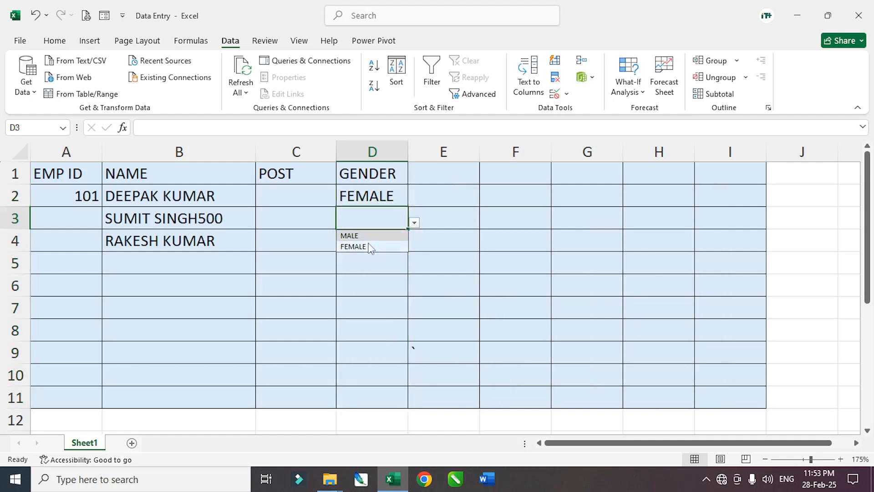
{"action": "left_click", "coordinate": [357, 235]}
{"action": "left_click", "coordinate": [374, 287]}
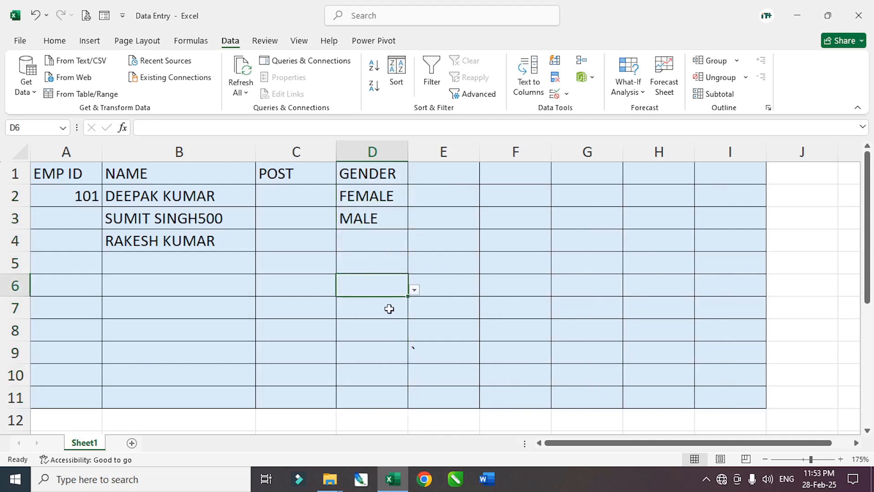
{"action": "left_click", "coordinate": [414, 290]}
{"action": "left_click", "coordinate": [369, 314]}
{"action": "left_click", "coordinate": [385, 339]}
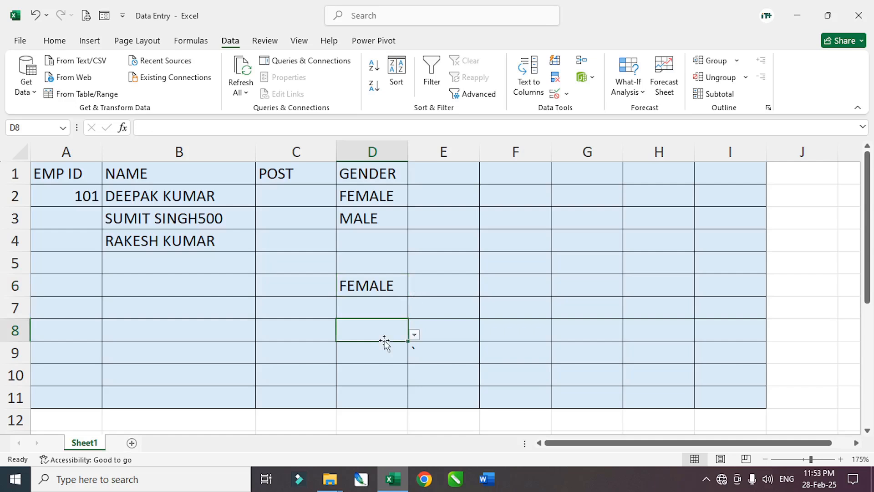
{"action": "left_click", "coordinate": [414, 334]}
{"action": "left_click", "coordinate": [359, 346]}
{"action": "left_click", "coordinate": [453, 286]}
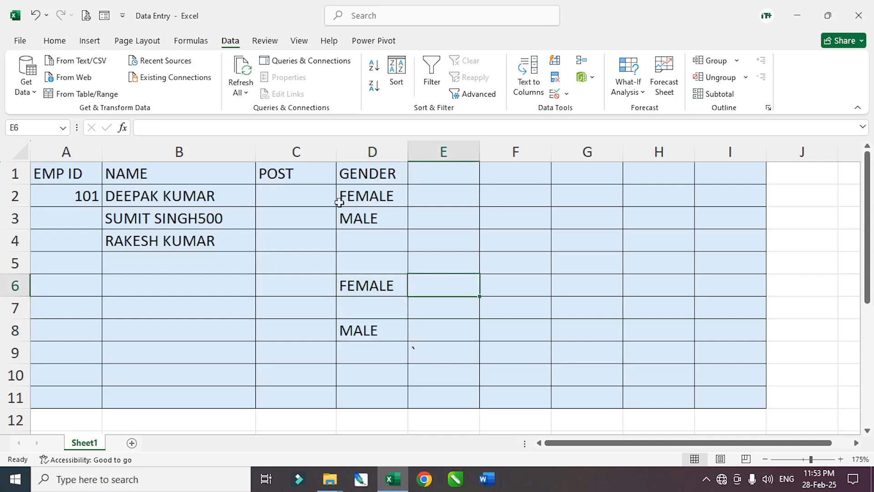
{"action": "left_click", "coordinate": [451, 174]}
- Enter CATEGORY in E1, widen column E, and select E2:E11
{"action": "type", "text": "CATER"}
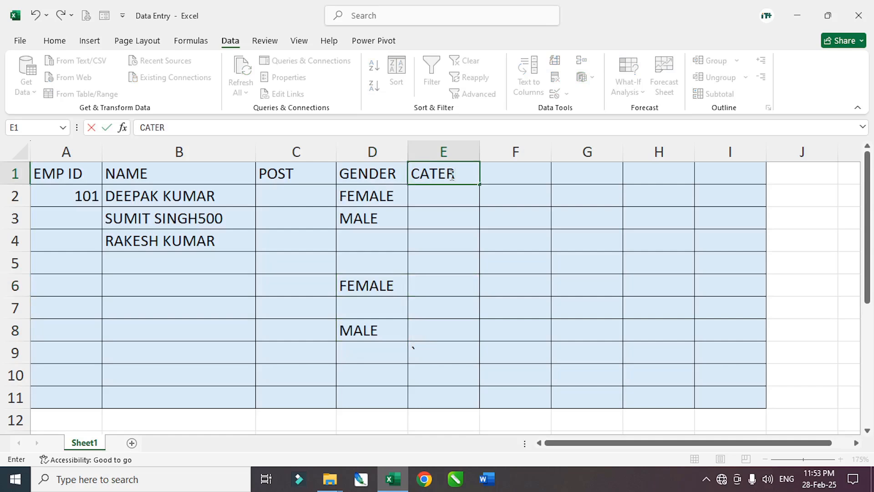
{"action": "key", "text": "BackSpace"}
{"action": "type", "text": "GORY"}
{"action": "key", "text": "Return"}
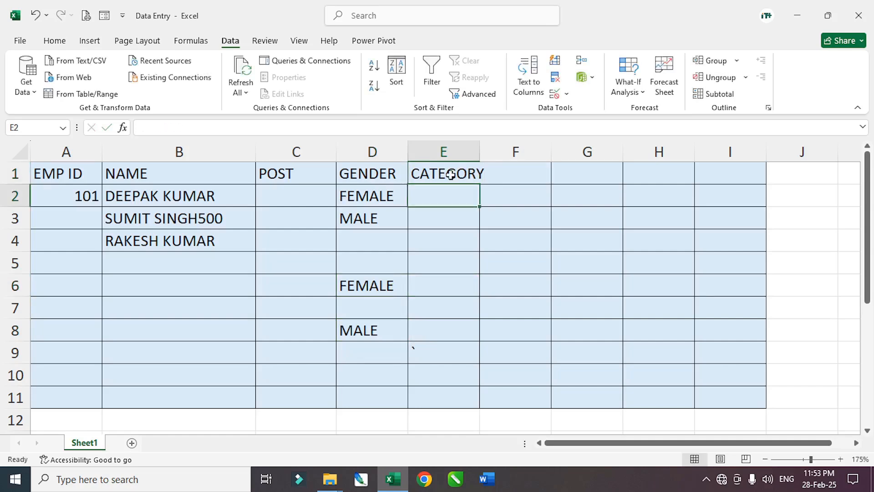
{"action": "left_click_drag", "start_coordinate": [479, 152], "coordinate": [499, 152]}
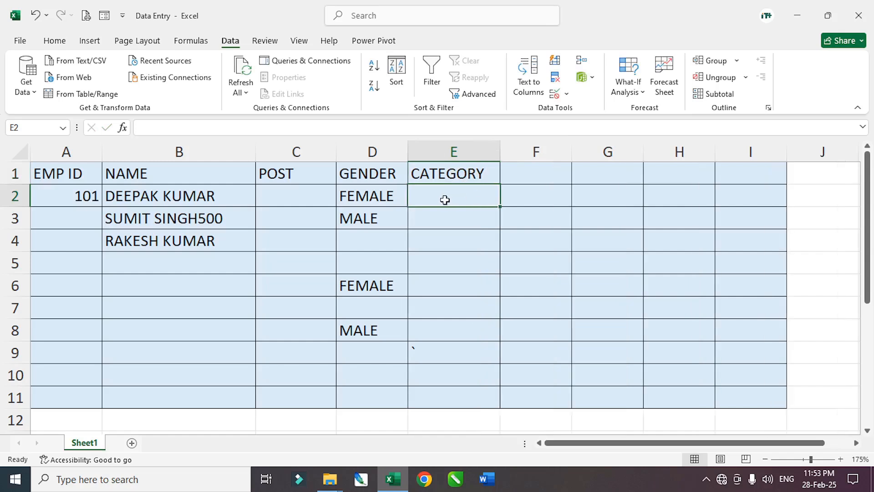
{"action": "left_click_drag", "start_coordinate": [446, 192], "coordinate": [447, 395]}
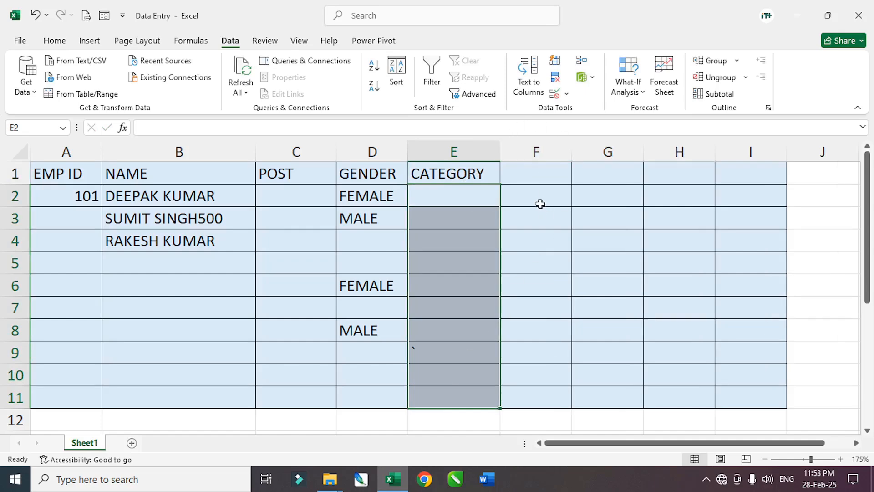
- Restrict E2:E11 to a List validation of SC, ST, OBC, GENERAL
{"action": "left_click", "coordinate": [554, 94]}
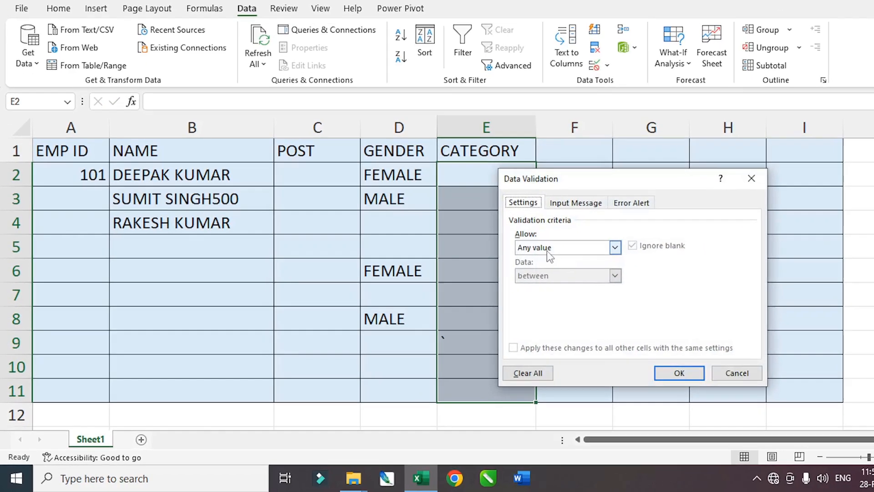
{"action": "left_click", "coordinate": [569, 263]}
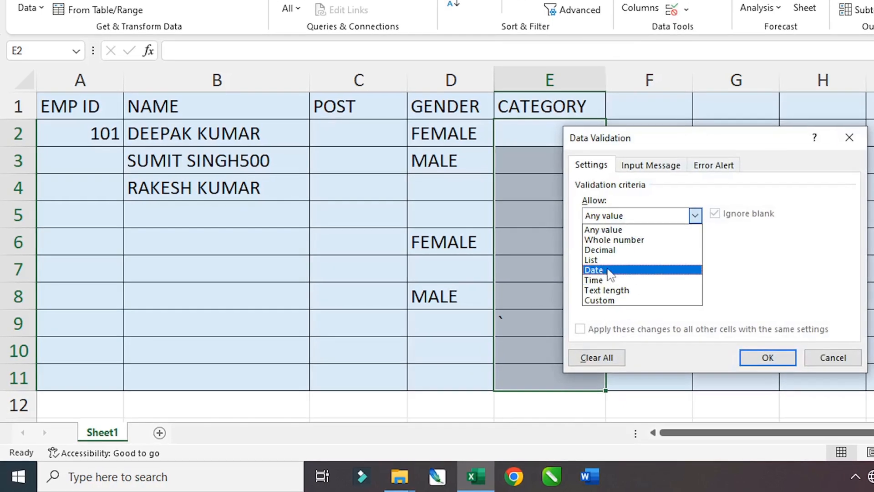
{"action": "left_click", "coordinate": [605, 260]}
{"action": "left_click", "coordinate": [611, 277]}
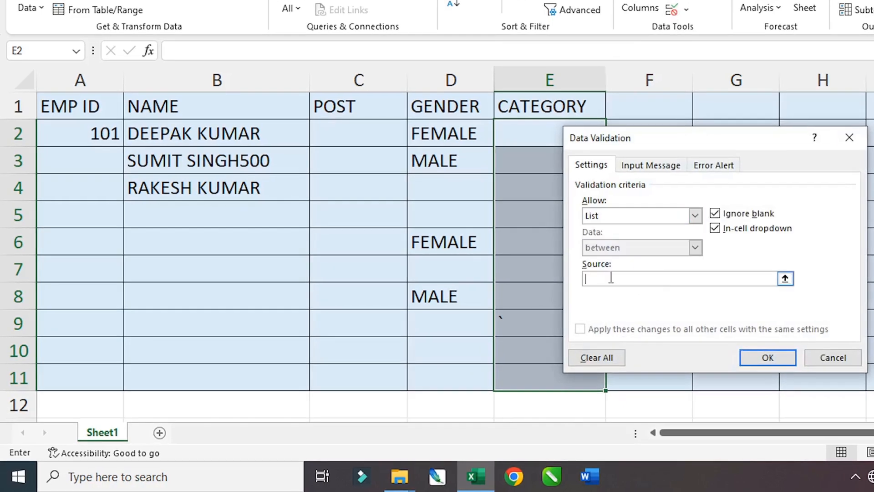
{"action": "type", "text": "SC, ST, OBC, GENERAL"}
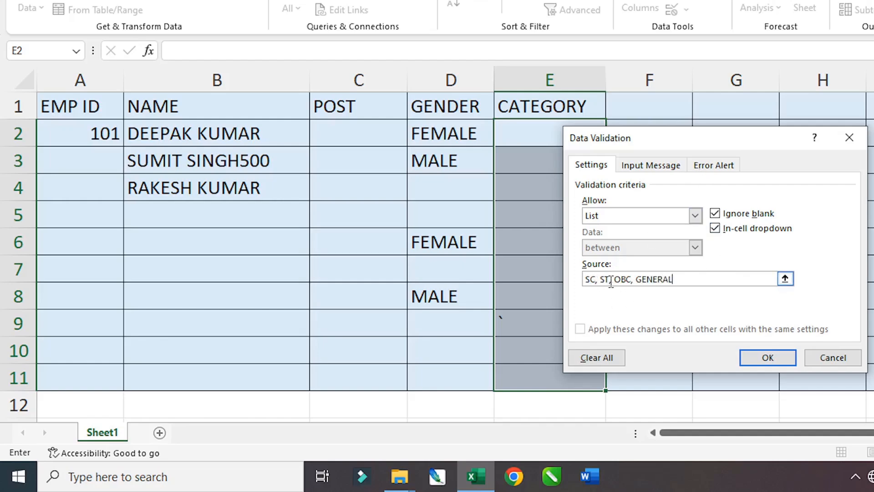
{"action": "left_click", "coordinate": [781, 368]}
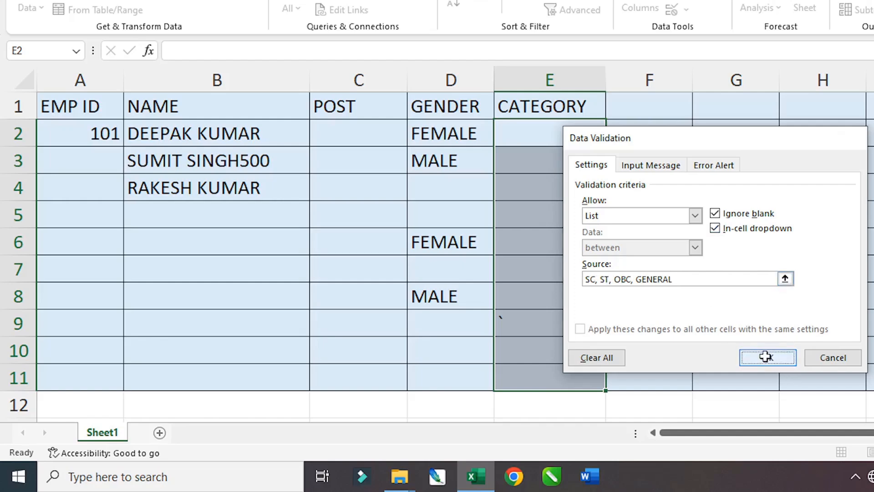
- Choose OBC in E2, ST in E3 and SC in E4 from the CATEGORY dropdowns
{"action": "left_click", "coordinate": [613, 138]}
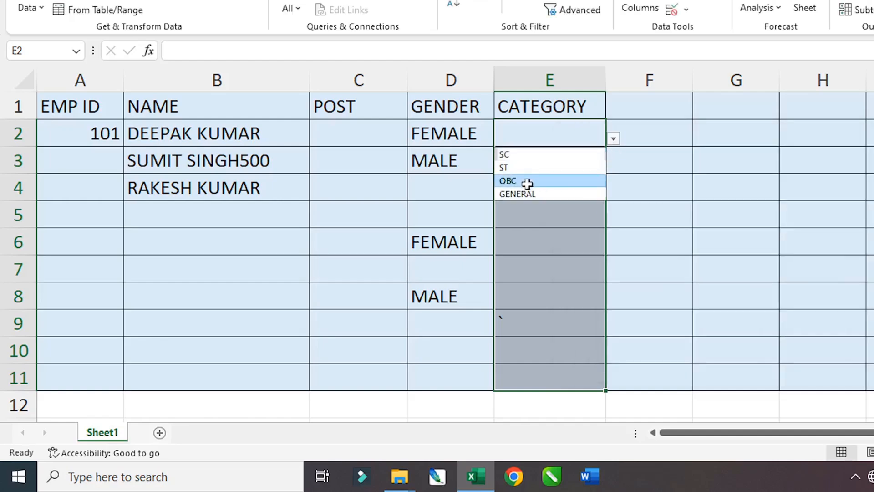
{"action": "left_click", "coordinate": [551, 181]}
{"action": "left_click", "coordinate": [553, 165]}
{"action": "left_click", "coordinate": [613, 166]}
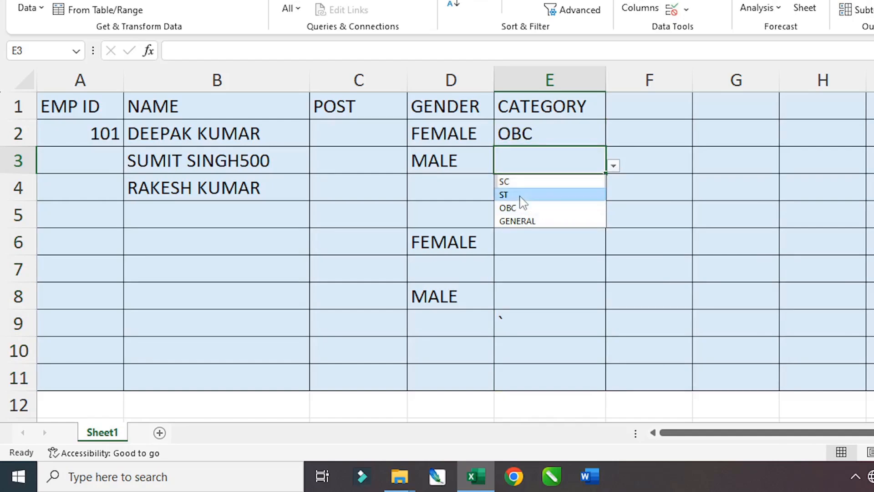
{"action": "left_click", "coordinate": [527, 195]}
{"action": "left_click", "coordinate": [555, 195]}
{"action": "left_click", "coordinate": [614, 194]}
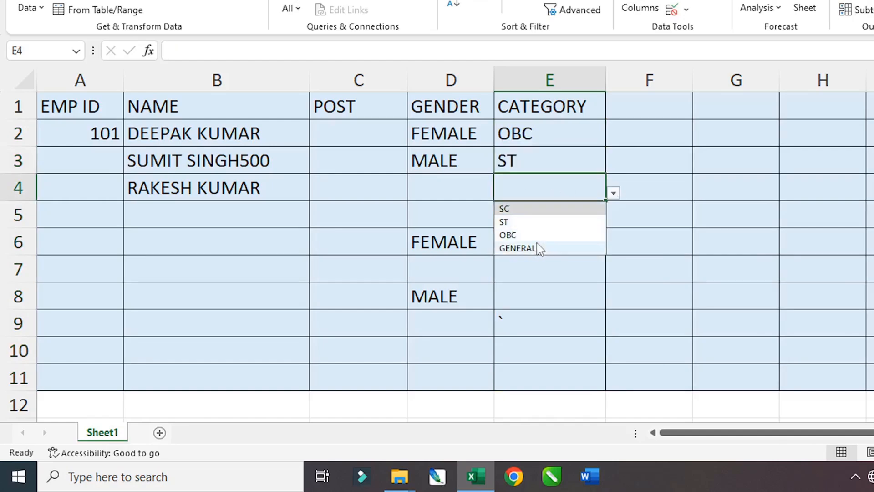
{"action": "left_click", "coordinate": [508, 208]}
{"action": "left_click", "coordinate": [546, 220]}
- Widen column F and select cell F1 for the next heading
{"action": "left_click_drag", "start_coordinate": [546, 142], "coordinate": [558, 261]}
{"action": "left_click", "coordinate": [566, 321]}
{"action": "left_click", "coordinate": [643, 112]}
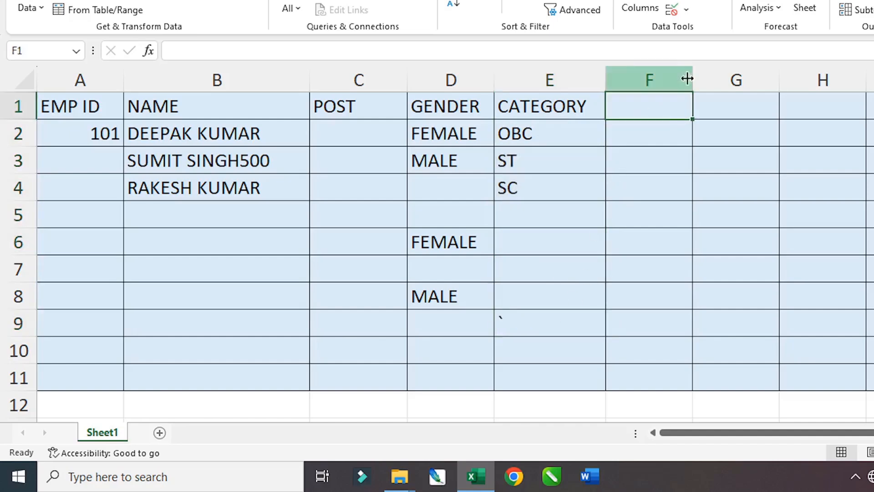
{"action": "left_click_drag", "start_coordinate": [692, 78], "coordinate": [716, 77]}
{"action": "left_click", "coordinate": [675, 82]}
{"action": "left_click", "coordinate": [642, 106]}
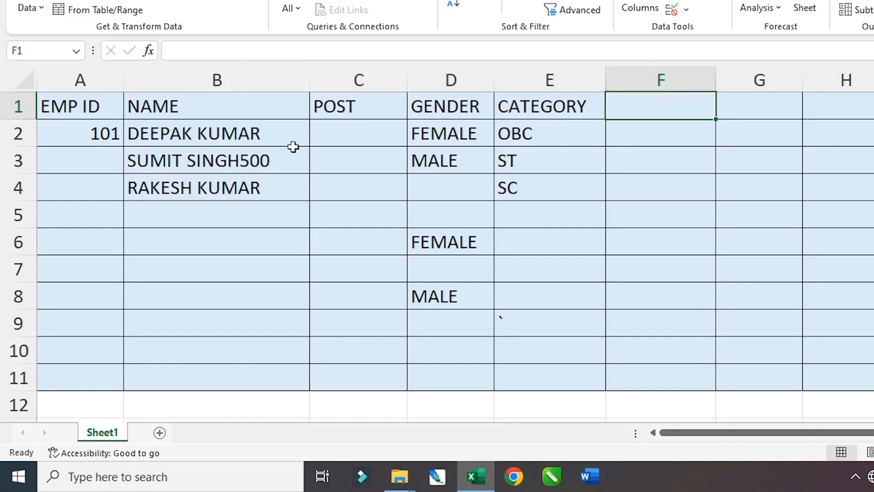
{"action": "left_click_drag", "start_coordinate": [104, 132], "coordinate": [100, 196]}
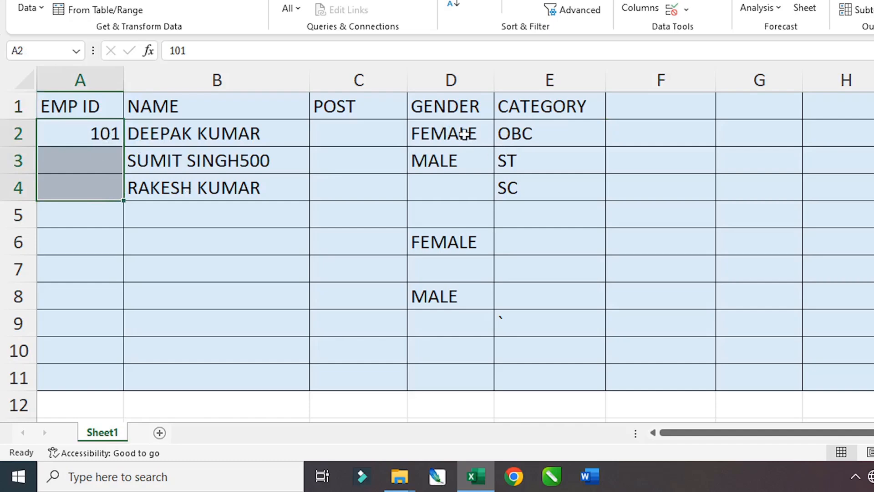
{"action": "left_click_drag", "start_coordinate": [464, 134], "coordinate": [540, 251]}
{"action": "left_click", "coordinate": [633, 98]}
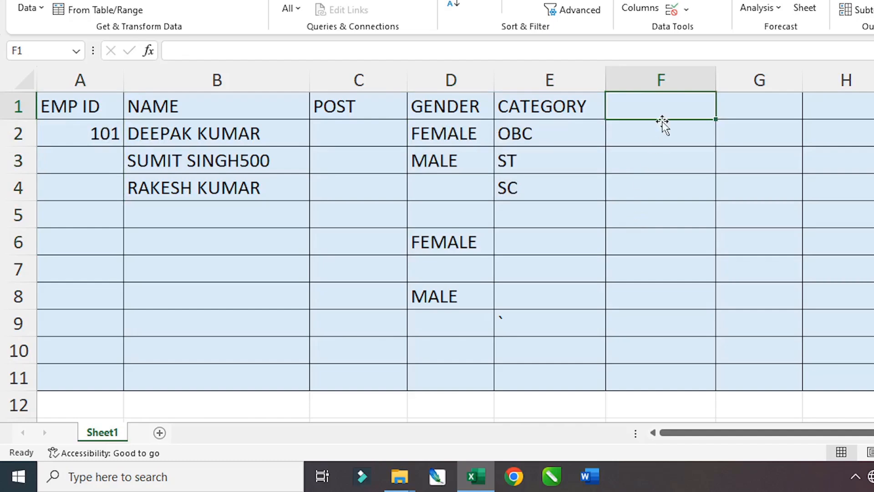
- Head F1 with DOB, select F2:F11 beneath it and open Data Validation
{"action": "type", "text": "DOB"}
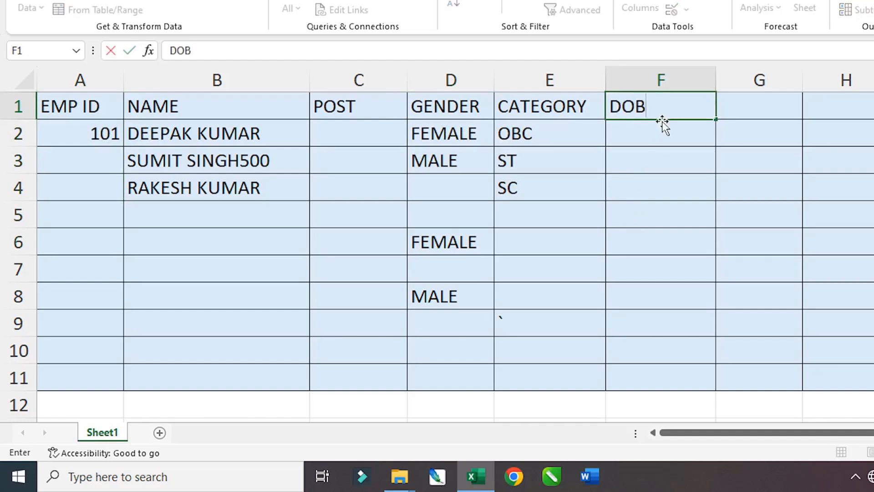
{"action": "key", "text": "Return"}
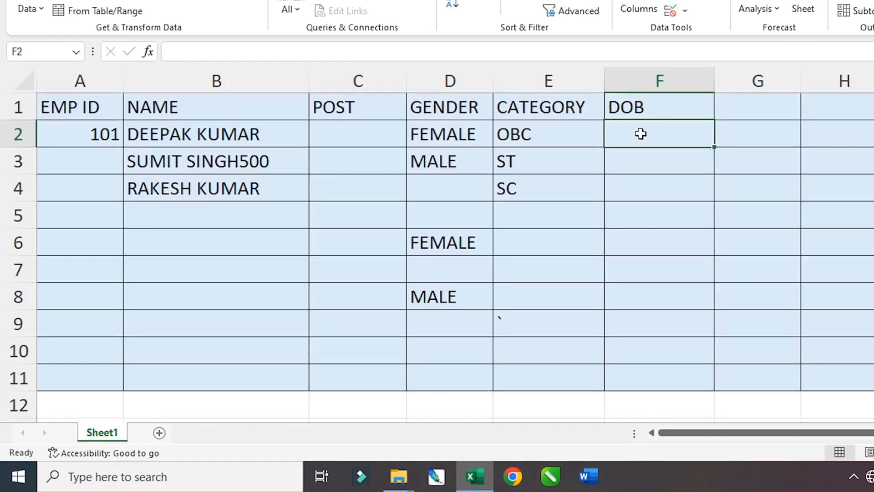
{"action": "left_click_drag", "start_coordinate": [642, 133], "coordinate": [643, 380]}
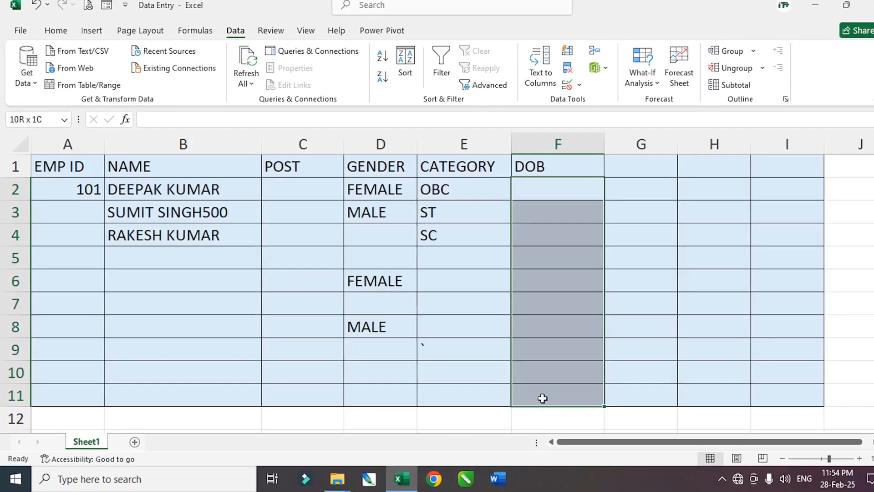
{"action": "left_click_drag", "start_coordinate": [542, 398], "coordinate": [541, 396]}
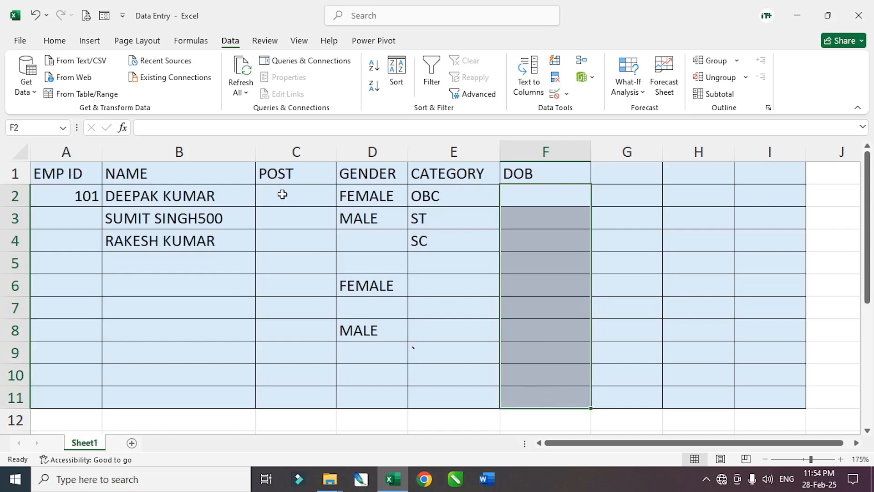
{"action": "left_click_drag", "start_coordinate": [279, 195], "coordinate": [277, 396]}
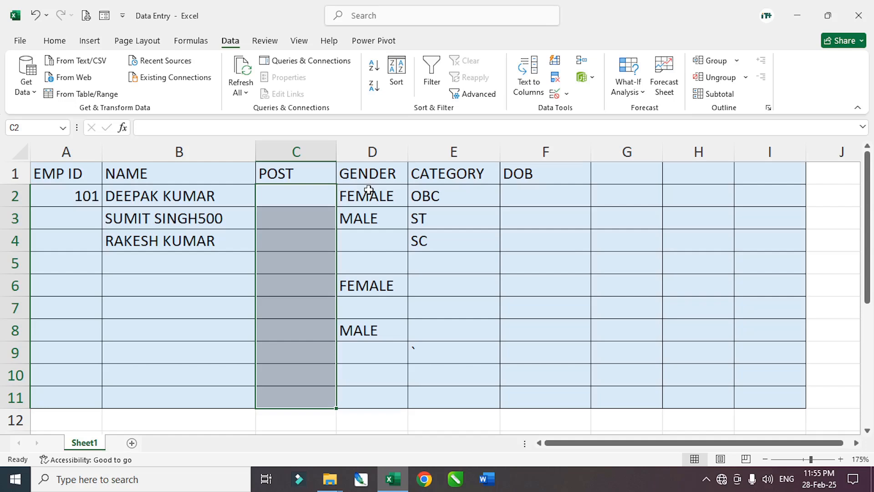
{"action": "left_click_drag", "start_coordinate": [537, 196], "coordinate": [538, 398]}
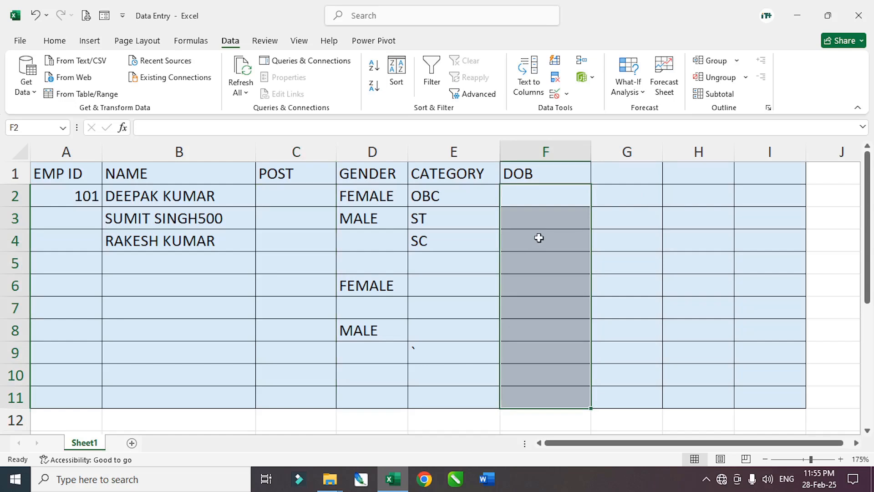
{"action": "left_click", "coordinate": [647, 214]}
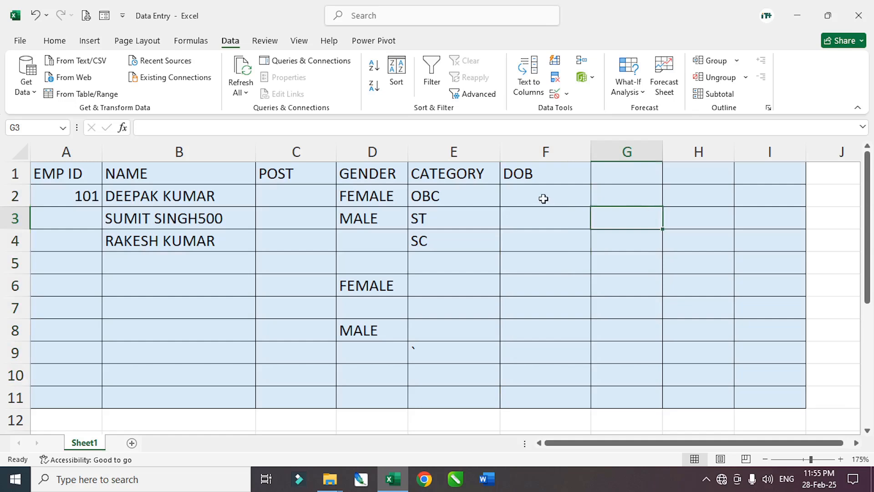
{"action": "left_click_drag", "start_coordinate": [542, 197], "coordinate": [536, 399]}
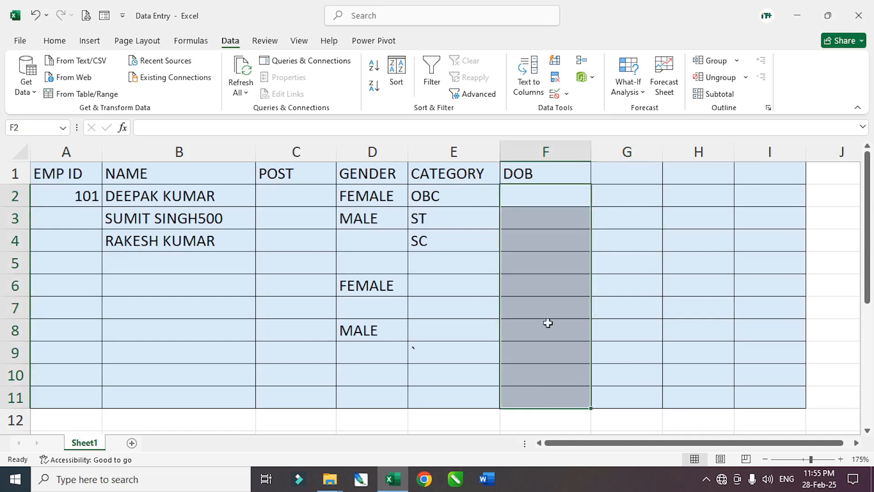
{"action": "left_click", "coordinate": [554, 94]}
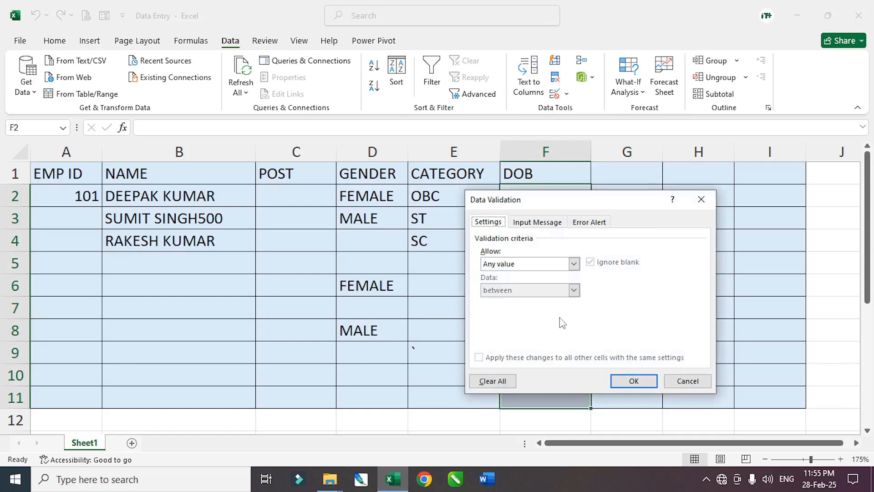
- Set the DOB validation's Allow type to Custom
{"action": "left_click", "coordinate": [574, 264]}
{"action": "left_click", "coordinate": [540, 333]}
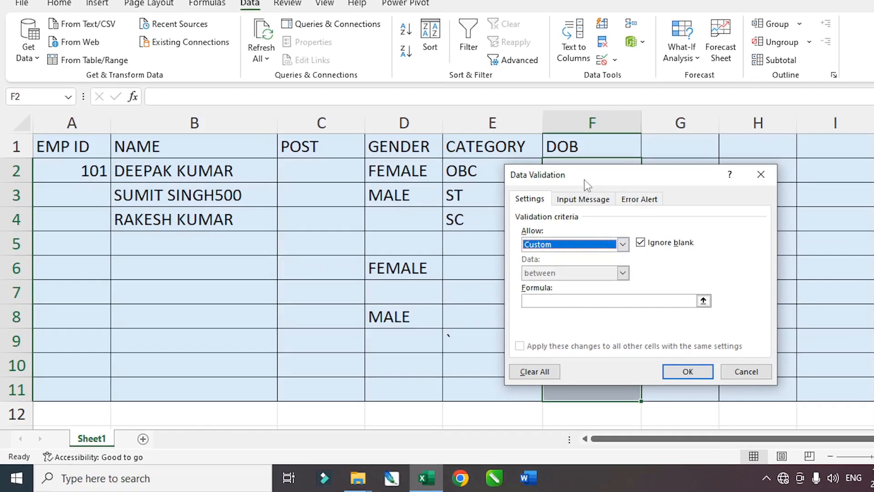
{"action": "left_click_drag", "start_coordinate": [583, 180], "coordinate": [179, 165]}
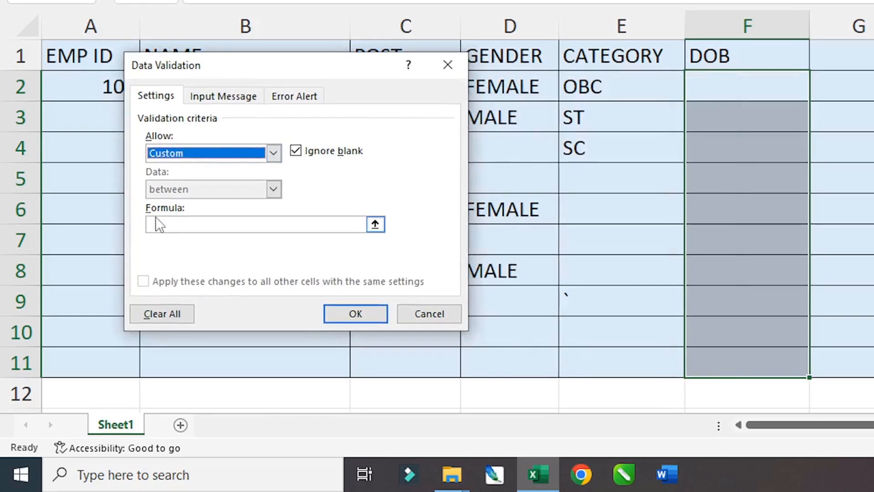
- Enter the formula =DATEDIF(F2:F11,TODAY(),"Y")>=18 to require an age of at least 18
{"action": "left_click", "coordinate": [160, 223]}
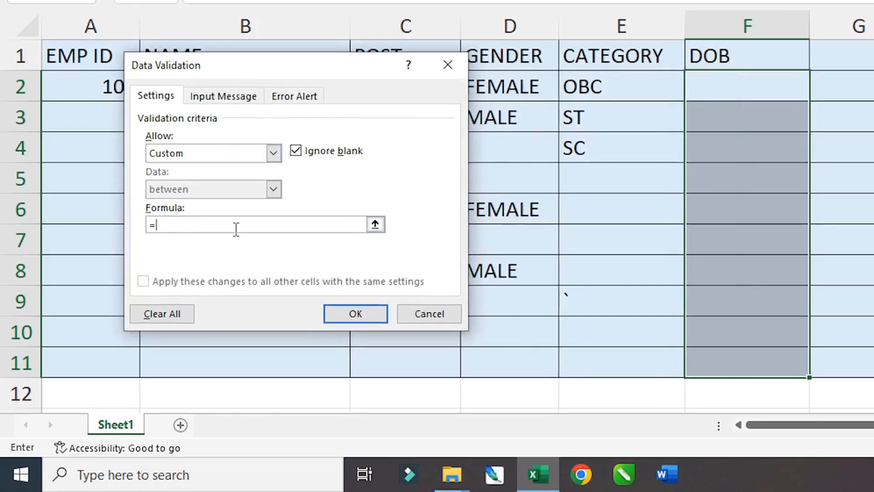
{"action": "type", "text": "=DATEDIF("}
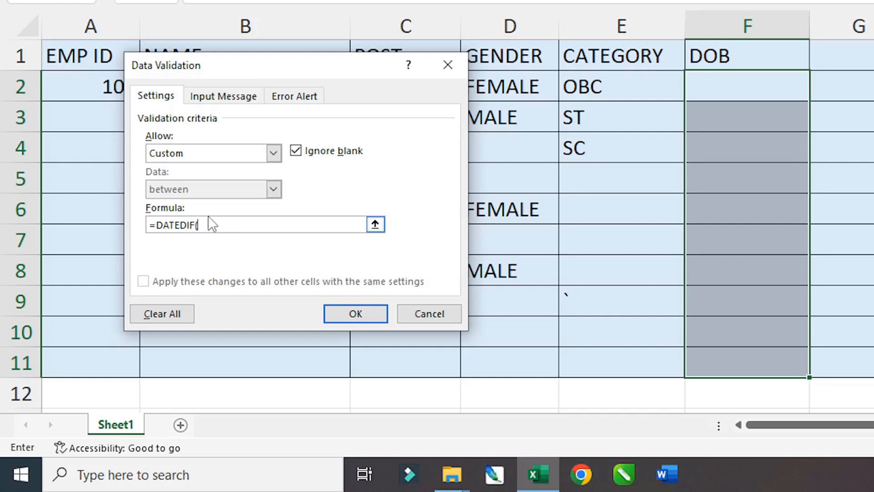
{"action": "left_click_drag", "start_coordinate": [759, 94], "coordinate": [764, 365]}
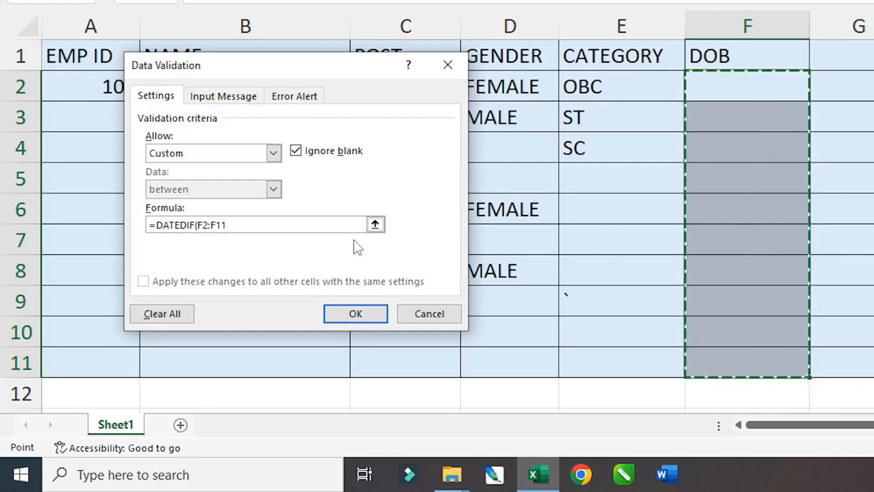
{"action": "type", "text": ","}
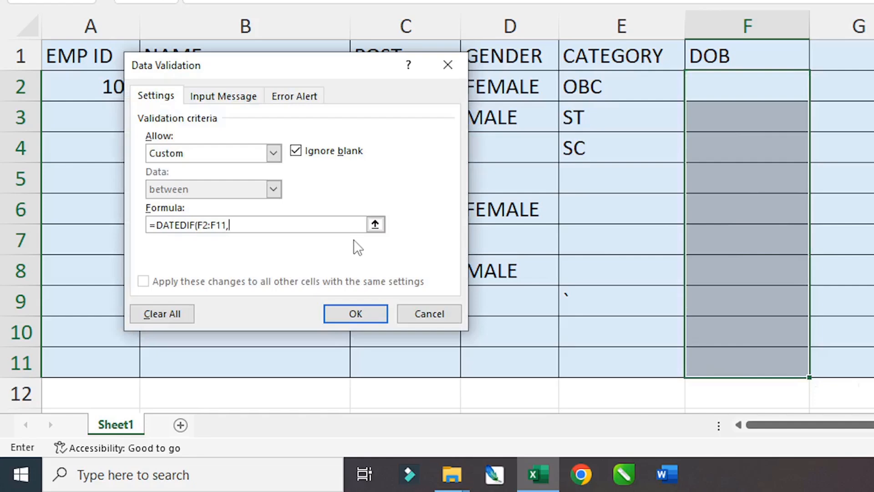
{"action": "type", "text": "TODAY"}
{"action": "type", "text": "(),\"y"}
{"action": "key", "text": "BackSpace"}
{"action": "type", "text": "Y"}
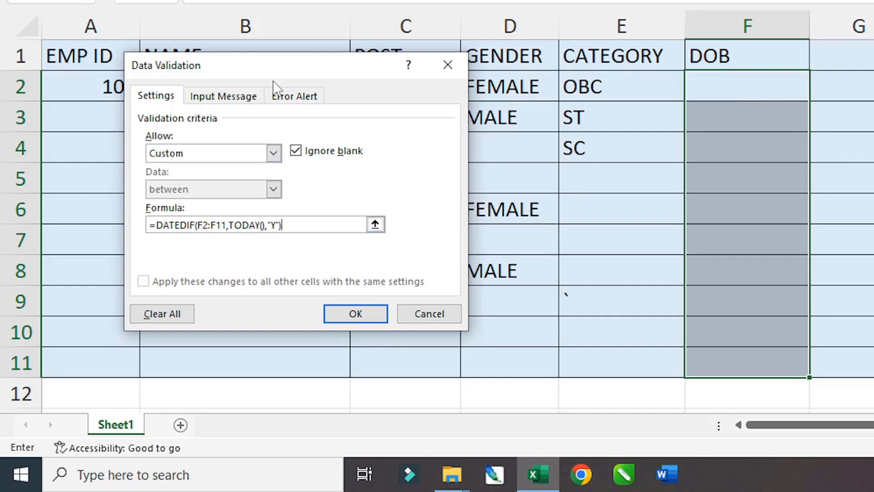
{"action": "left_click_drag", "start_coordinate": [274, 67], "coordinate": [271, 80]}
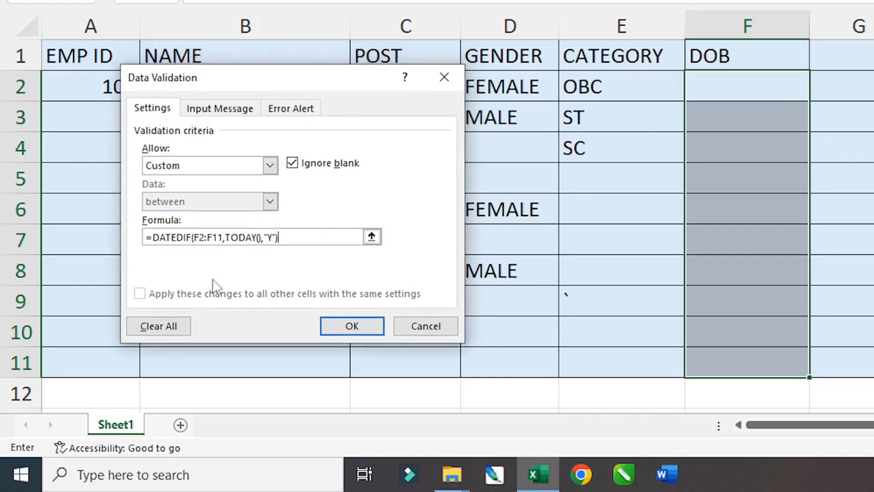
{"action": "left_click_drag", "start_coordinate": [348, 82], "coordinate": [394, 103]}
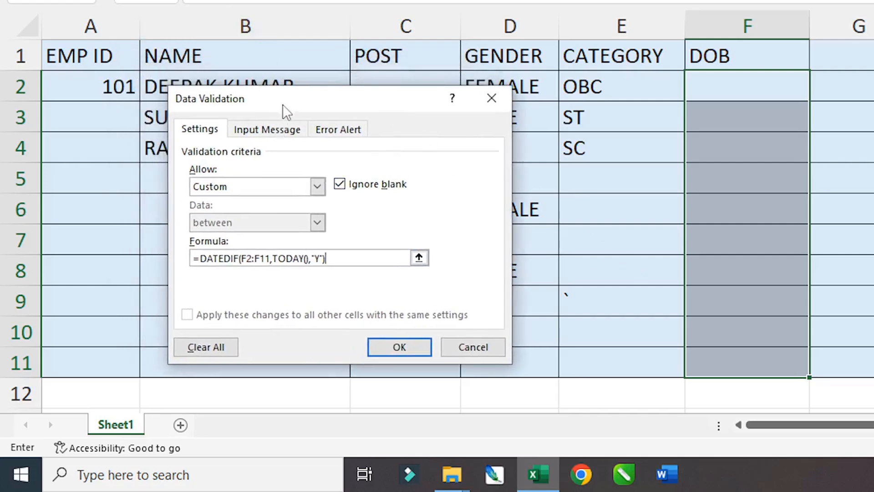
{"action": "left_click_drag", "start_coordinate": [282, 104], "coordinate": [289, 58]}
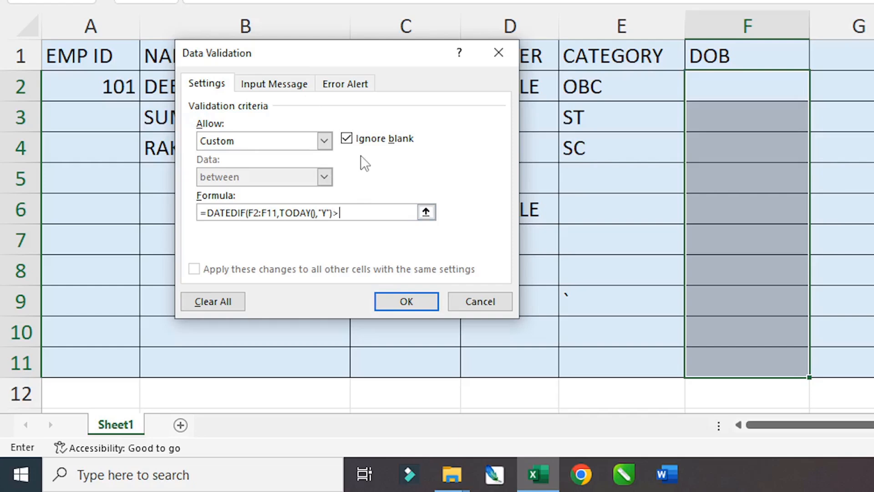
{"action": "type", "text": "=18"}
- Add a Stop error alert titled WRONG AGE with message NOT ALIGIBLE and apply the rule
{"action": "left_click", "coordinate": [345, 83]}
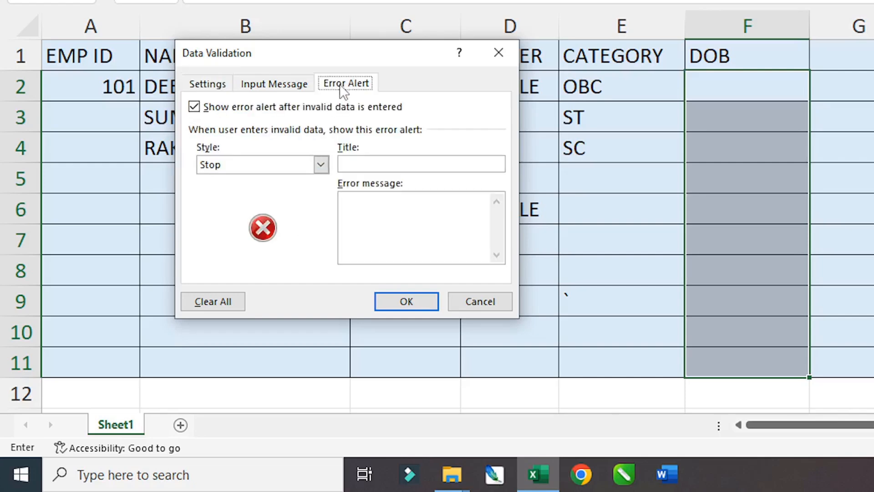
{"action": "left_click", "coordinate": [365, 165]}
{"action": "type", "text": "WRONG AGE"}
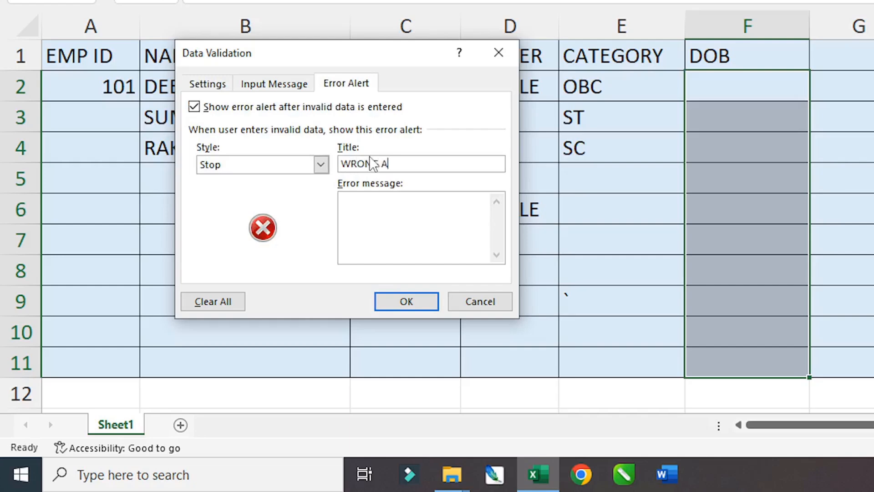
{"action": "left_click", "coordinate": [359, 213]}
{"action": "type", "text": "NOT ALIGI"}
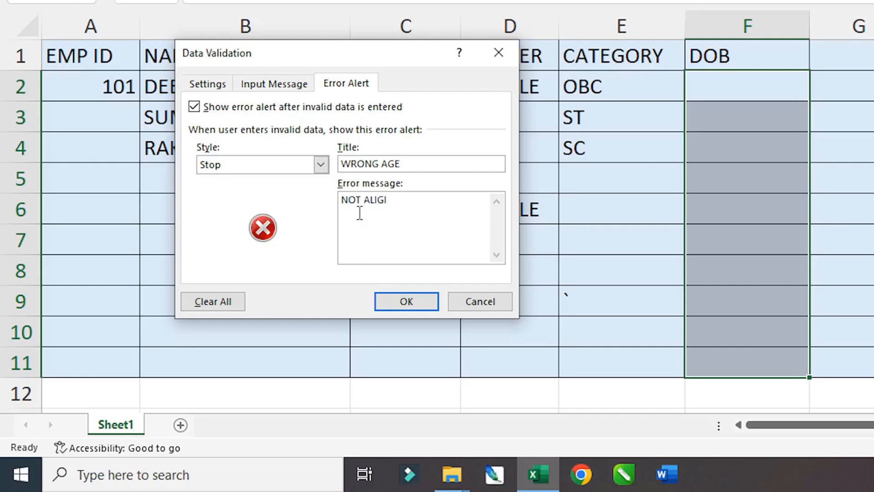
{"action": "type", "text": "ABLE"}
{"action": "key", "text": "BackSpace"}
{"action": "key", "text": "BackSpace"}
{"action": "key", "text": "BackSpace"}
{"action": "type", "text": "BLE"}
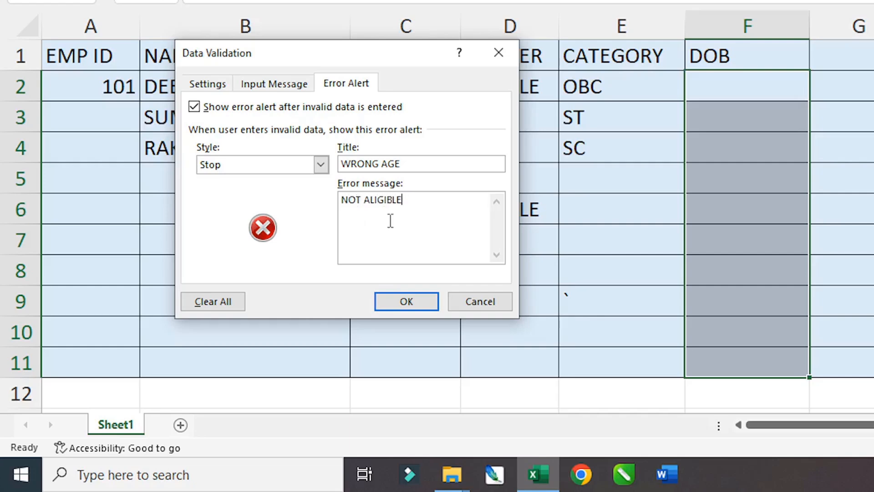
{"action": "left_click", "coordinate": [405, 302]}
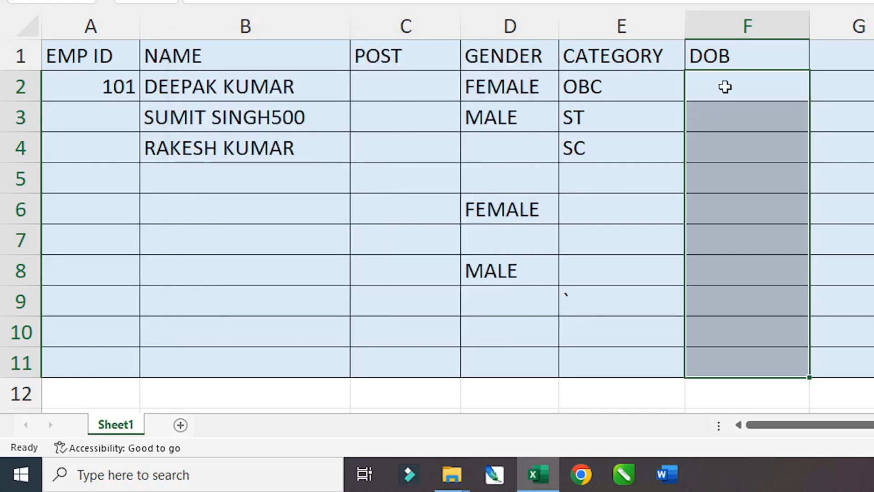
- Enter the birth date 02-04-2002 in F2
{"action": "type", "text": "02-0"}
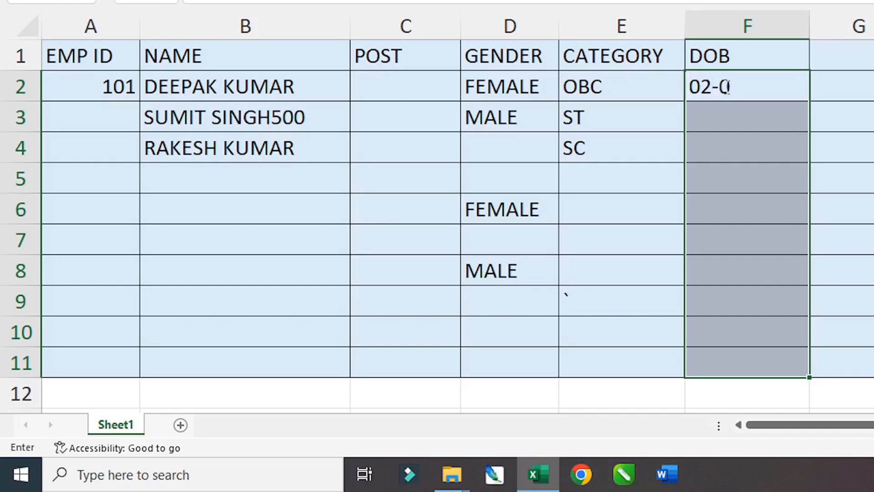
{"action": "type", "text": "4-2002"}
{"action": "key", "text": "Return"}
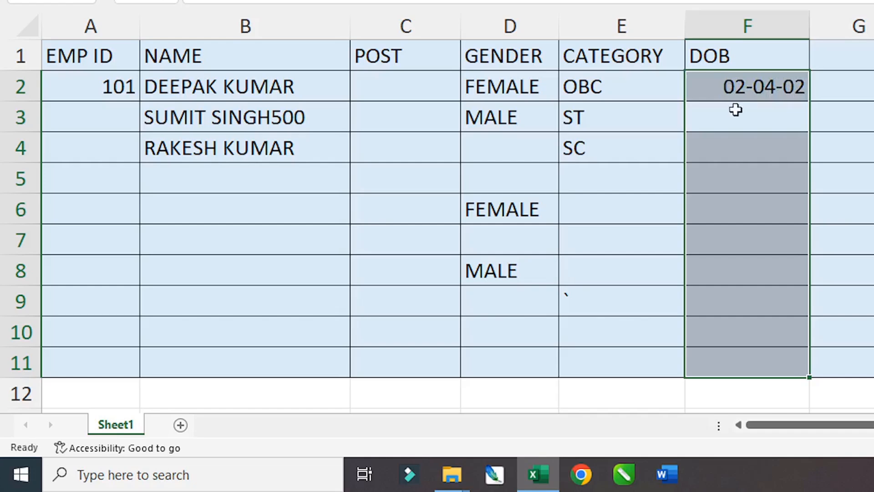
{"action": "left_click", "coordinate": [749, 87]}
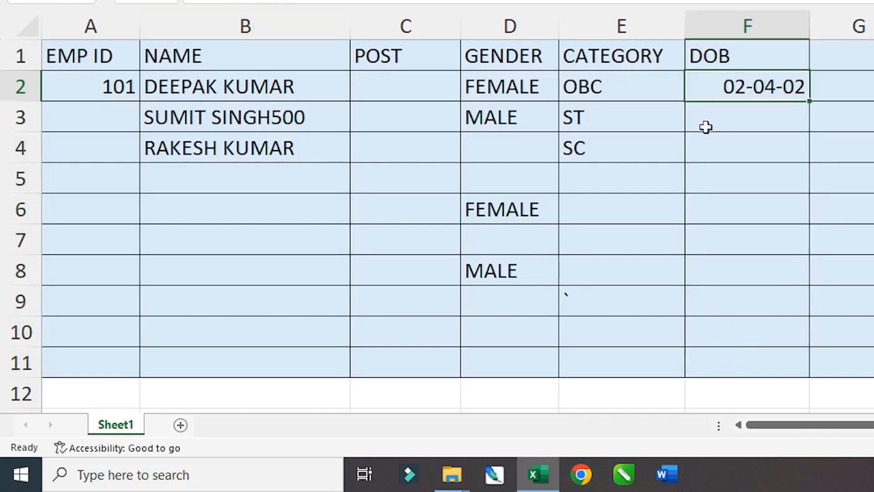
- Test the under-18 date 05-07-2008 in F5 and discard it after the WRONG AGE alert
{"action": "left_click", "coordinate": [728, 167]}
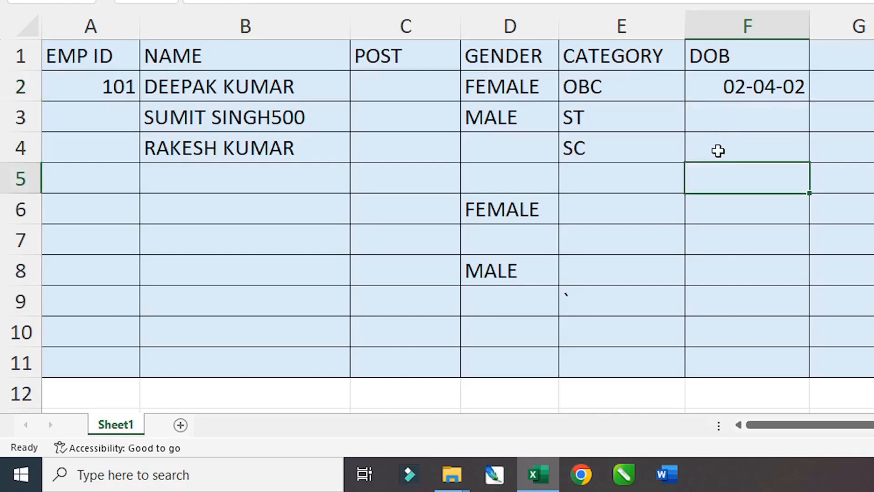
{"action": "type", "text": "05-0"}
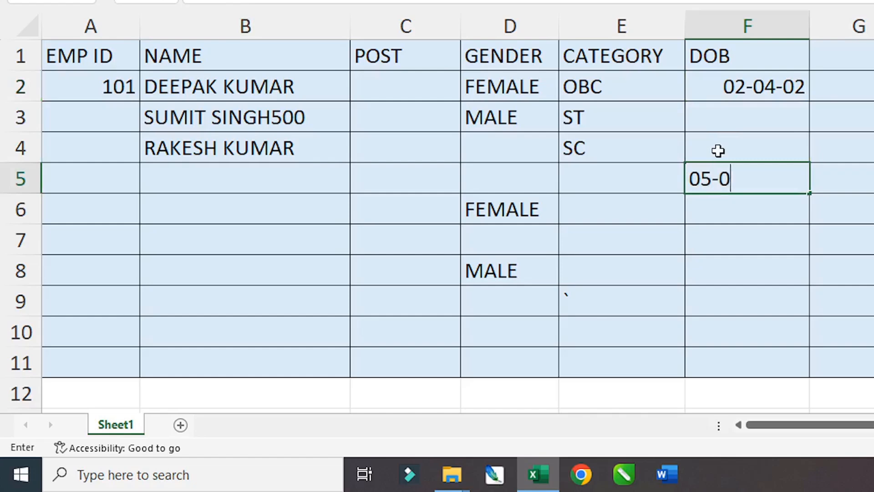
{"action": "type", "text": "7-200"}
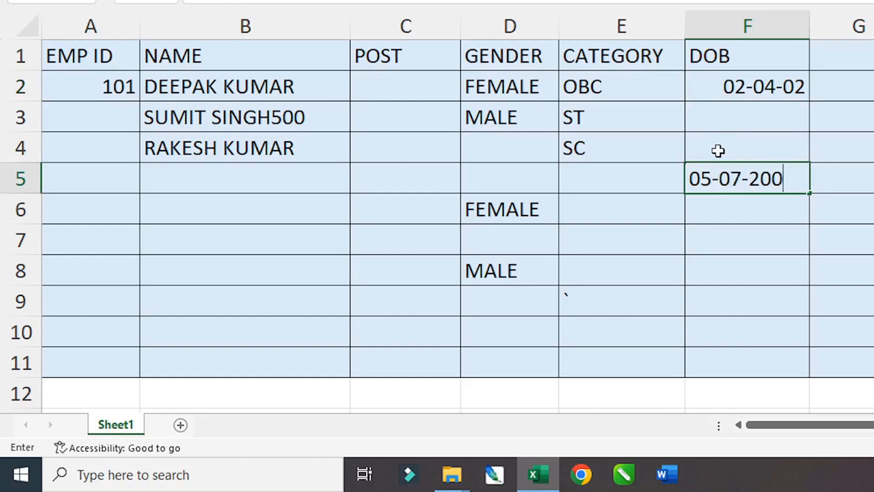
{"action": "type", "text": "8"}
{"action": "key", "text": "Return"}
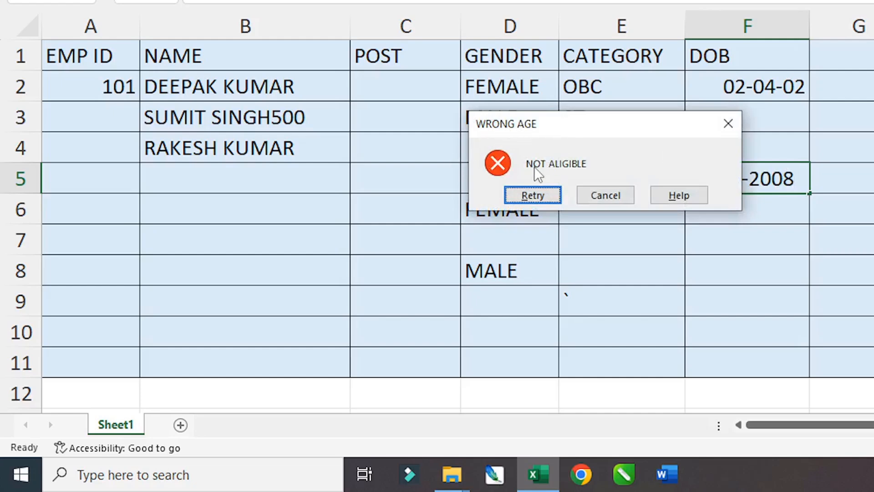
{"action": "left_click", "coordinate": [542, 192]}
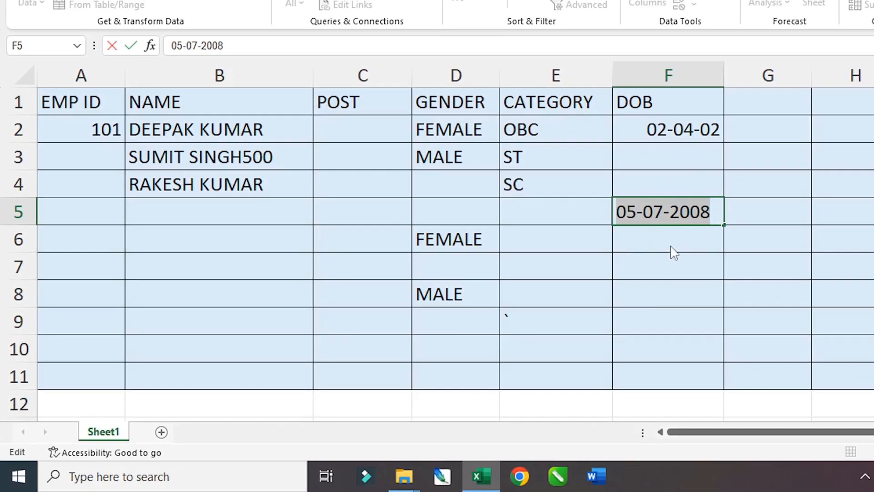
{"action": "key", "text": "Return"}
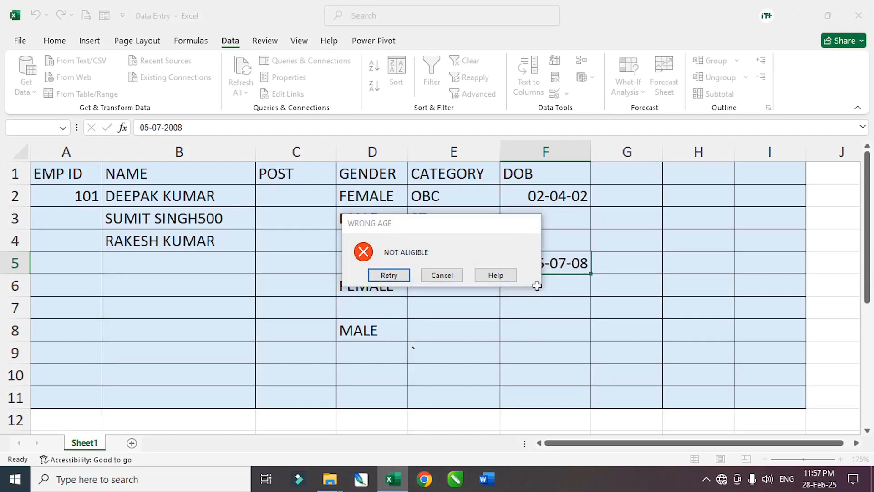
{"action": "key", "text": "Escape"}
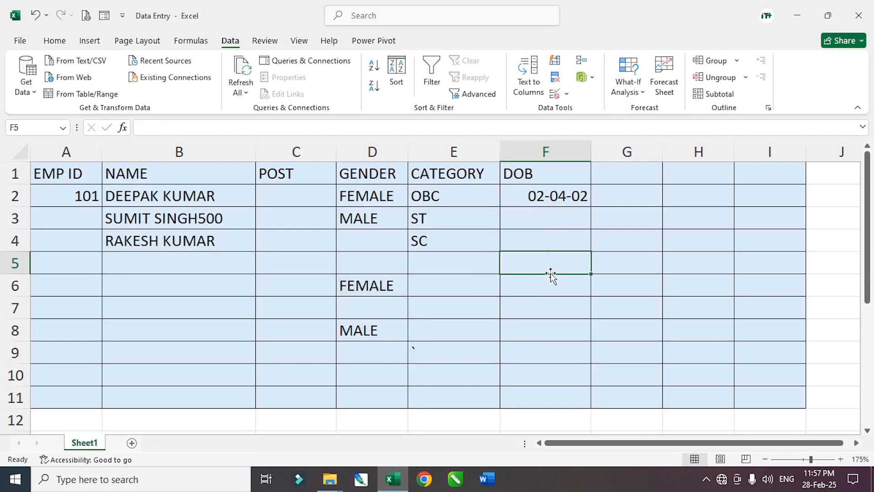
- Widen column G and enter the heading DOJ in G1
{"action": "left_click", "coordinate": [545, 223]}
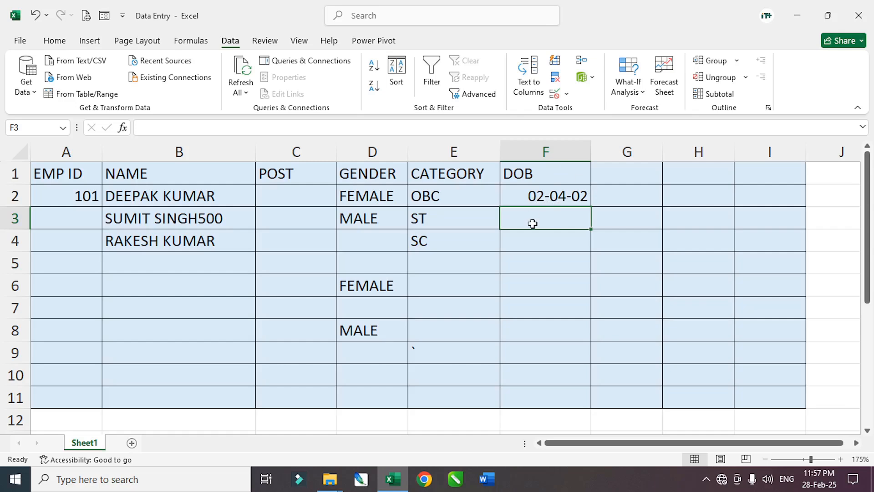
{"action": "left_click_drag", "start_coordinate": [662, 153], "coordinate": [704, 151]}
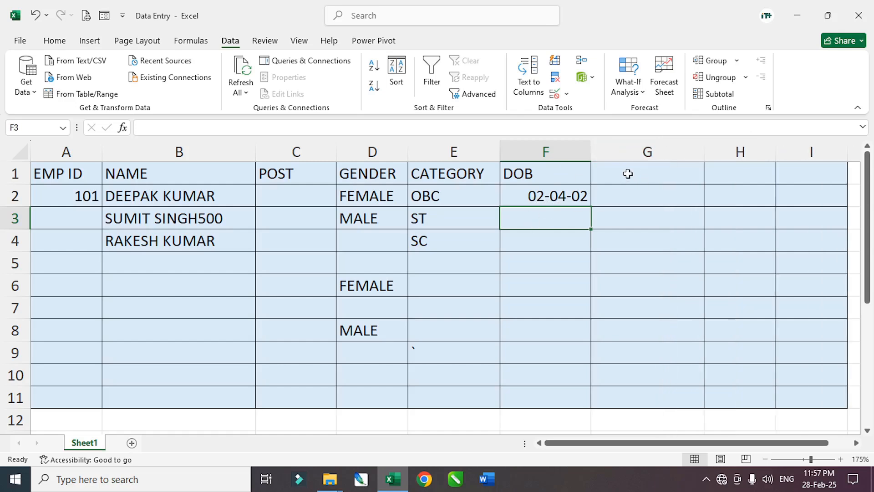
{"action": "left_click", "coordinate": [627, 173]}
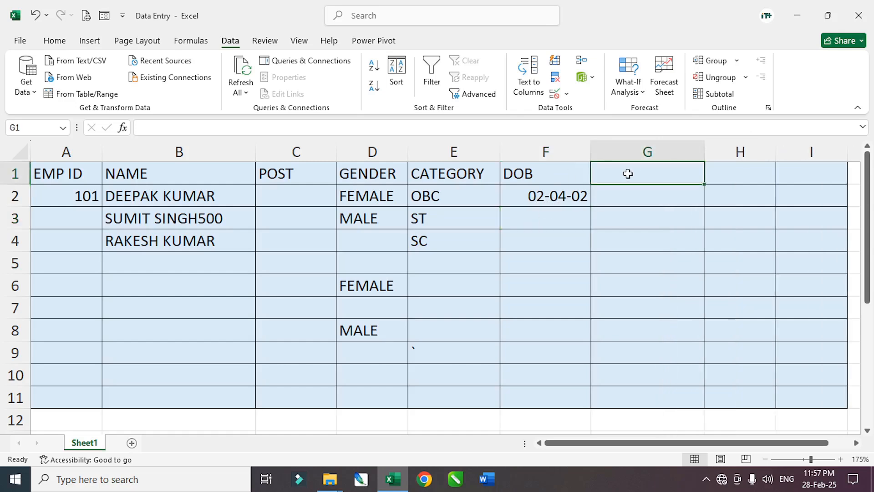
{"action": "type", "text": "DOJ"}
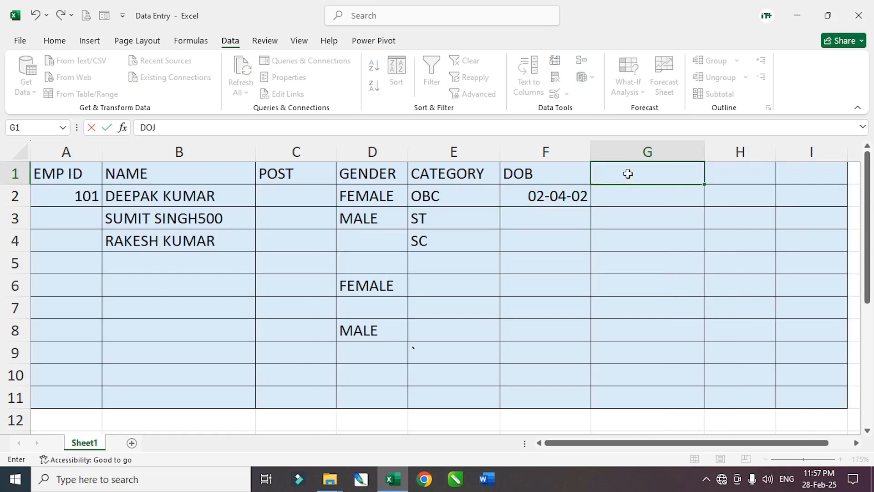
{"action": "key", "text": "Return"}
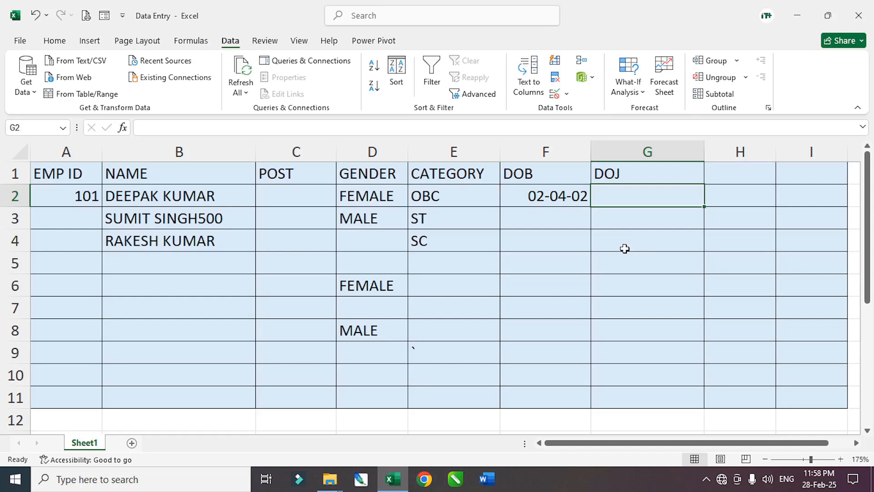
- Select the DOJ cells G2:G11 and open Data Validation
{"action": "left_click_drag", "start_coordinate": [621, 198], "coordinate": [610, 367]}
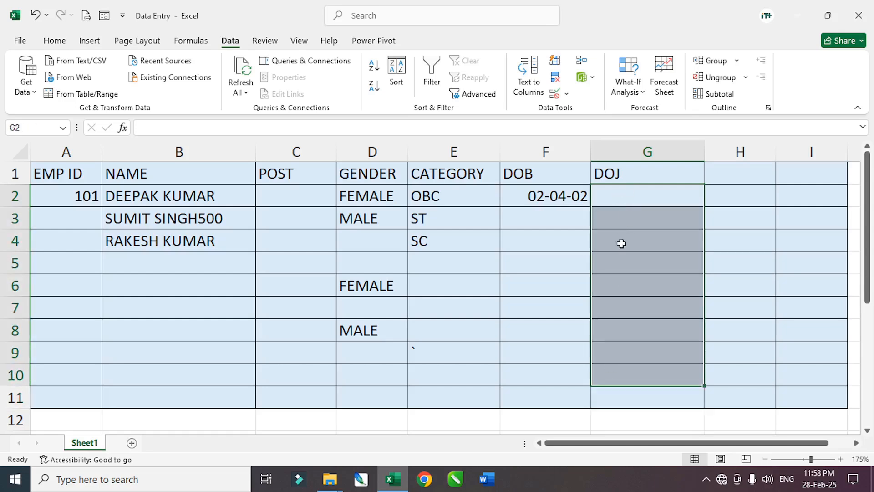
{"action": "left_click_drag", "start_coordinate": [623, 201], "coordinate": [623, 394]}
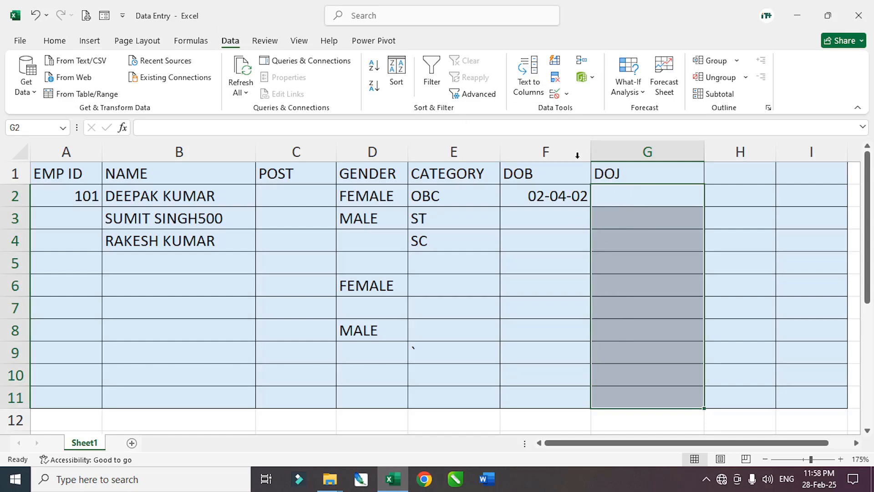
{"action": "left_click", "coordinate": [555, 93]}
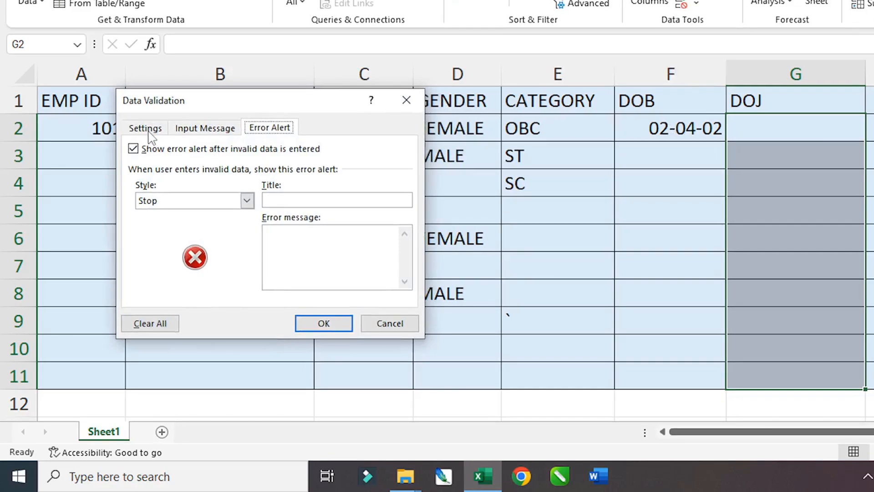
- Apply a Custom rule =G2:G11<=TODAY() so joining dates cannot be in the future
{"action": "left_click", "coordinate": [170, 156]}
{"action": "left_click", "coordinate": [208, 182]}
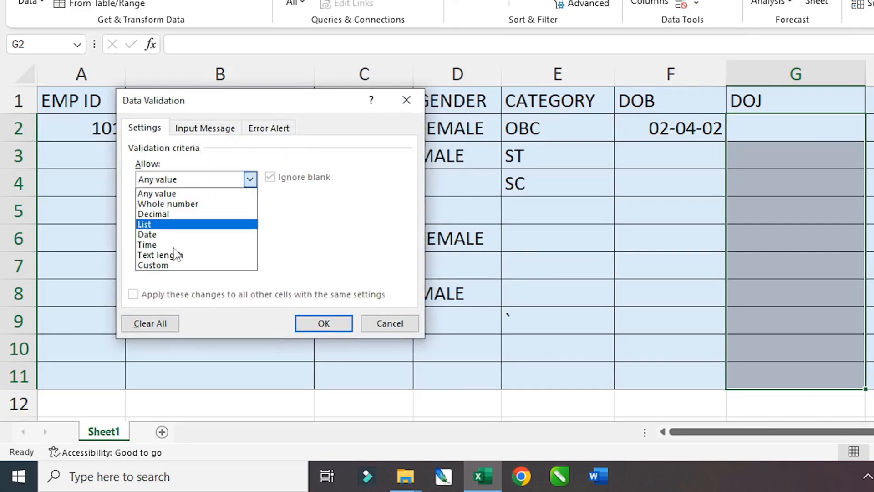
{"action": "left_click", "coordinate": [159, 267]}
{"action": "left_click", "coordinate": [184, 244]}
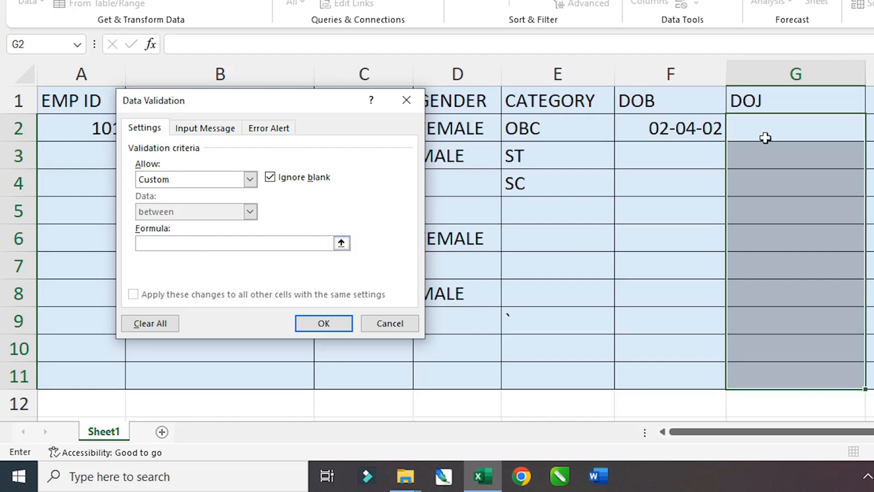
{"action": "left_click_drag", "start_coordinate": [760, 136], "coordinate": [760, 385]}
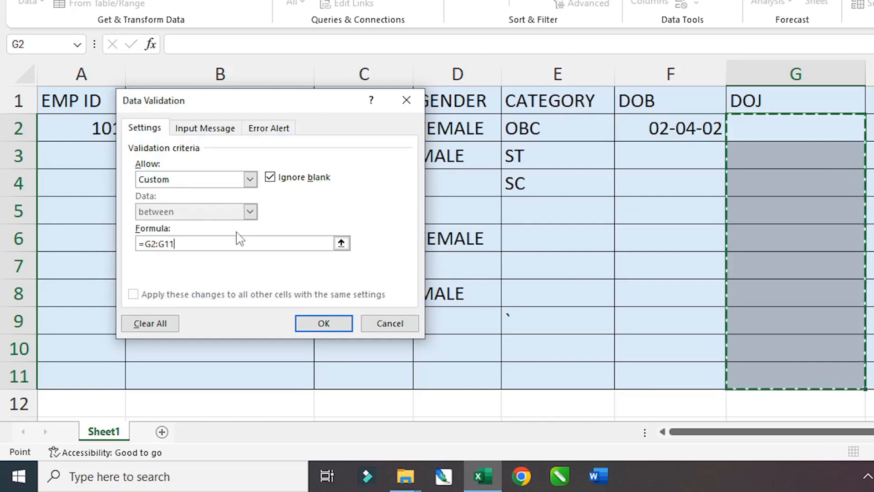
{"action": "type", "text": "<"}
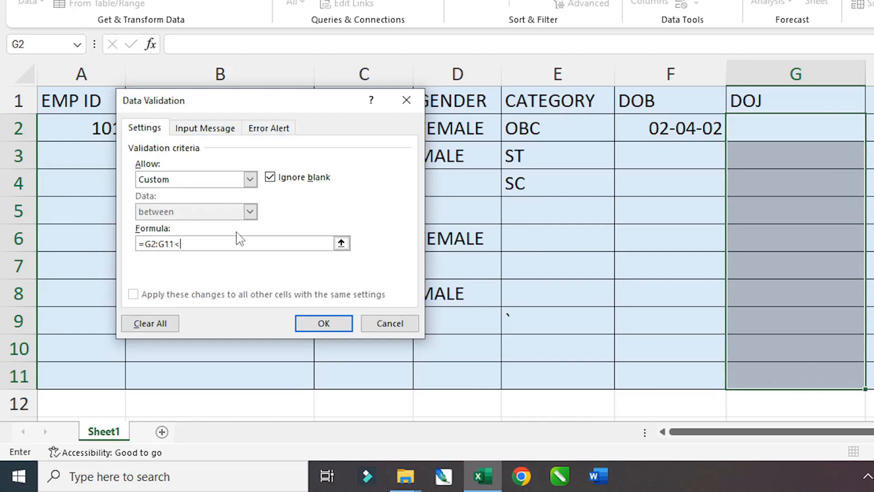
{"action": "type", "text": "=TODAY("}
{"action": "left_click", "coordinate": [327, 324]}
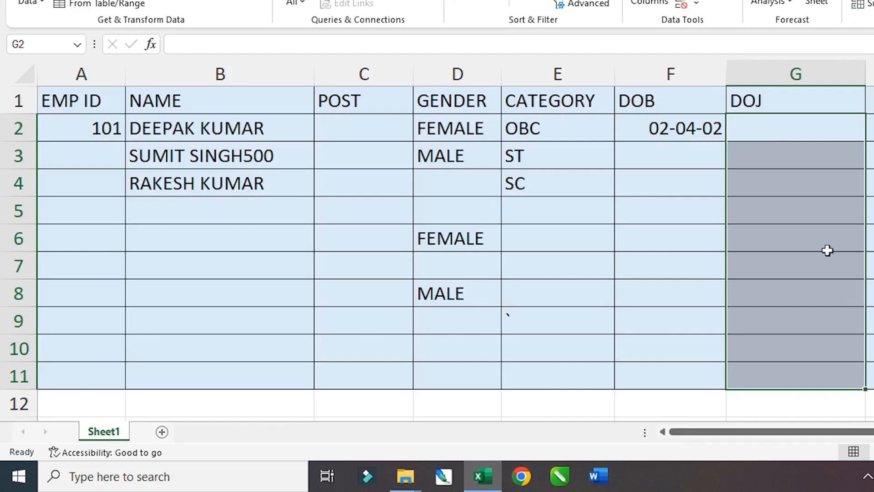
- Enter joining dates 27-02-2025 in G2 and 28-02-2025 in G3
{"action": "type", "text": "27"}
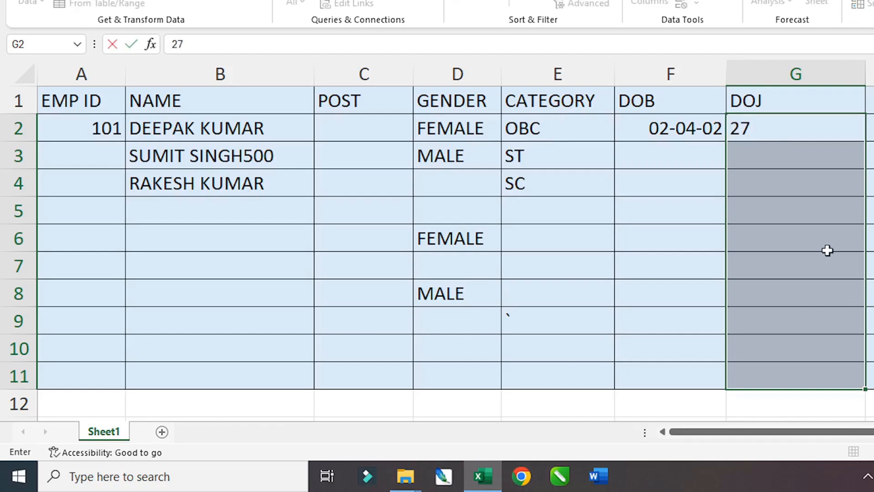
{"action": "type", "text": "-02-2025"}
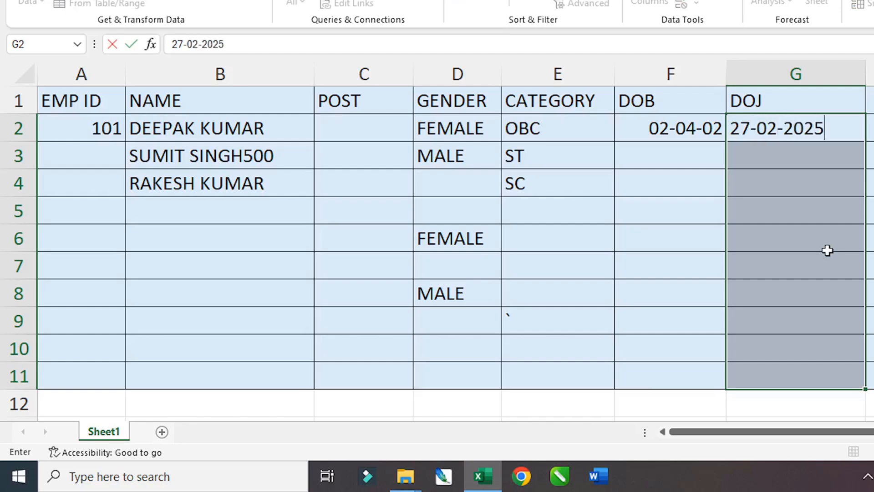
{"action": "key", "text": "Return"}
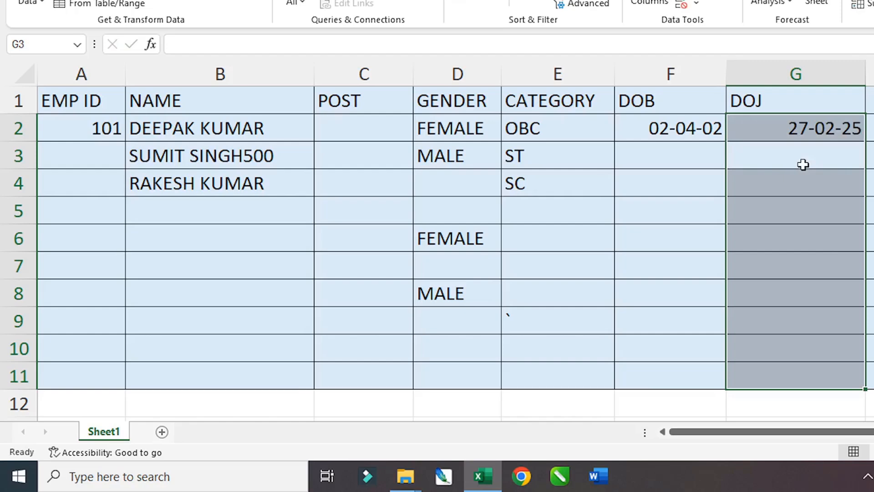
{"action": "type", "text": "28-02-2025"}
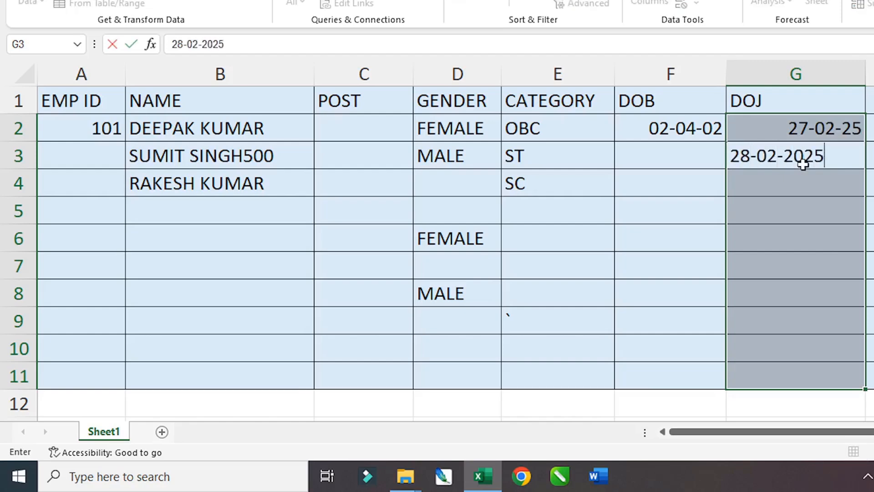
{"action": "key", "text": "Return"}
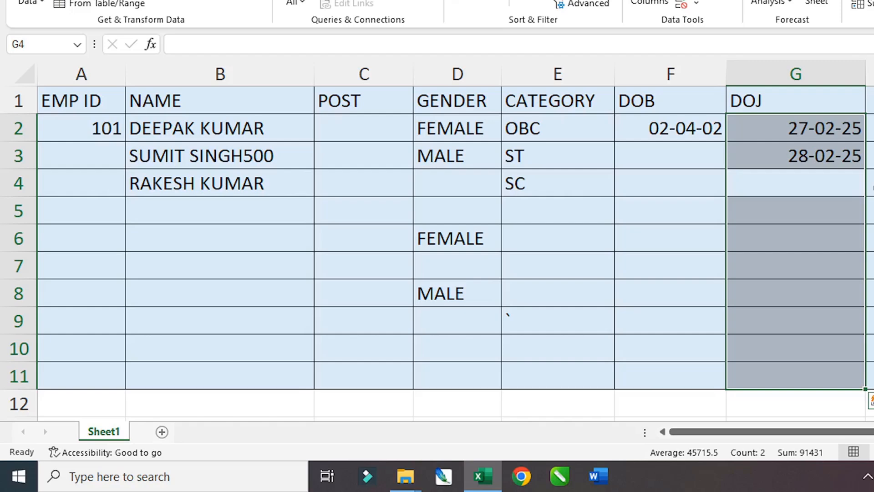
- Test the future date 01-03-2025 in G4 and abandon it after the rejection
{"action": "type", "text": "0"}
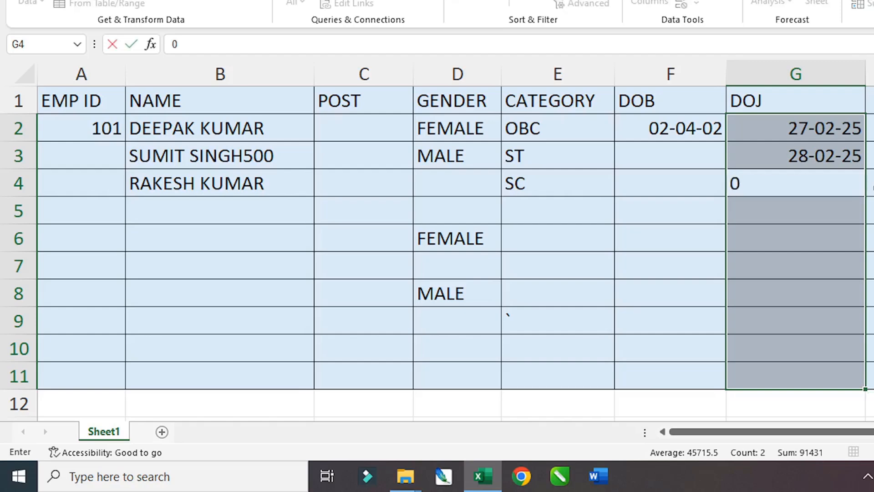
{"action": "type", "text": "1-03-2025"}
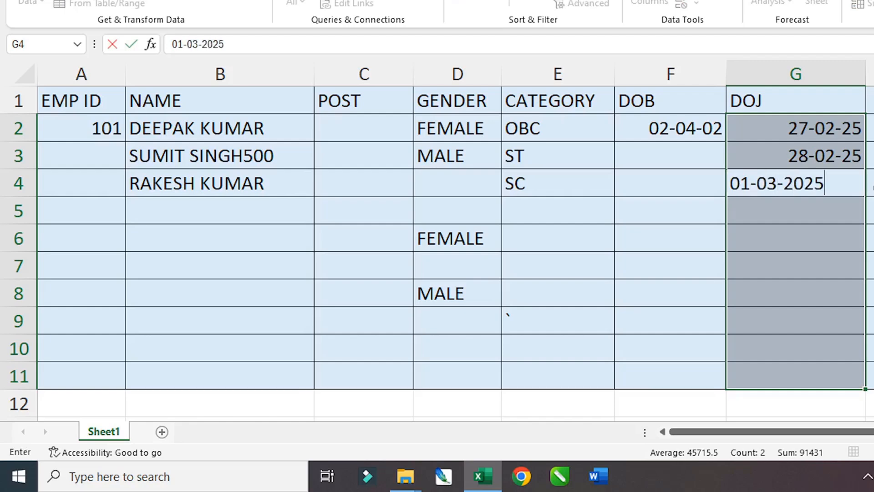
{"action": "key", "text": "Return"}
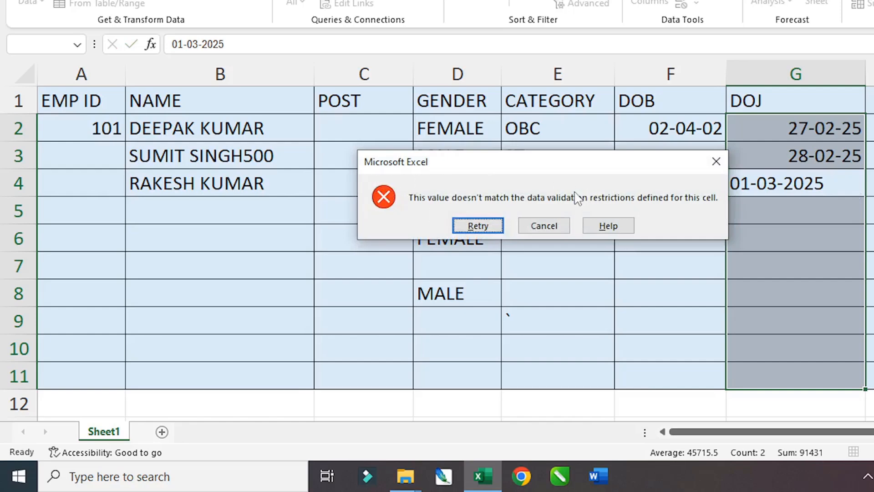
{"action": "left_click", "coordinate": [489, 225]}
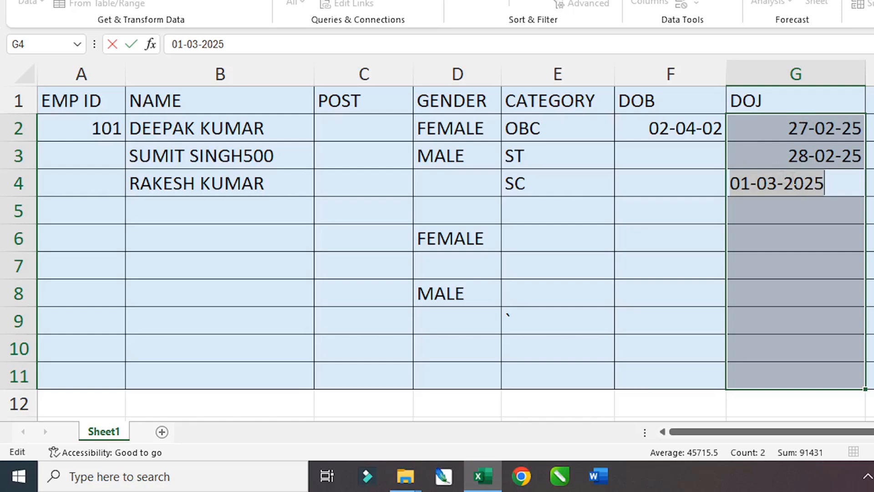
{"action": "key", "text": "Escape"}
{"action": "left_click", "coordinate": [794, 212]}
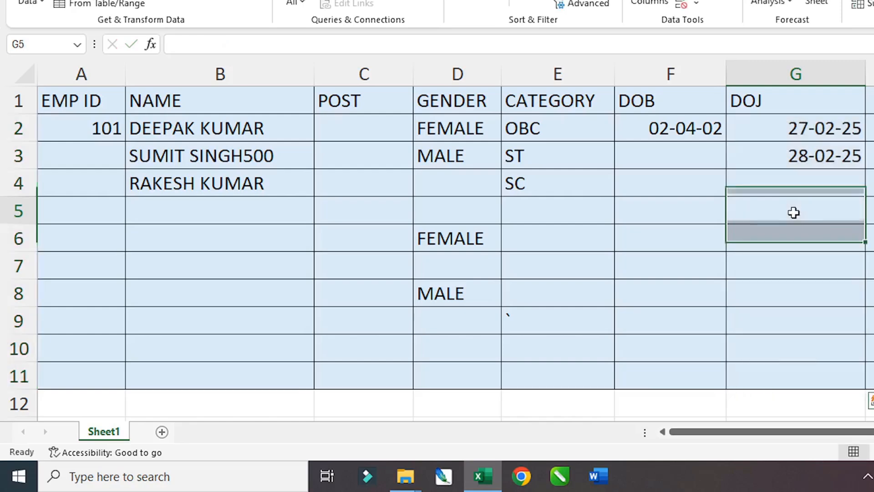
{"action": "left_click", "coordinate": [787, 181]}
- Widen column H, head H1 with MOBILE NO, and select H2:H11 below it
{"action": "scroll", "coordinate": [799, 246], "scroll_direction": "right", "scroll_amount": 2}
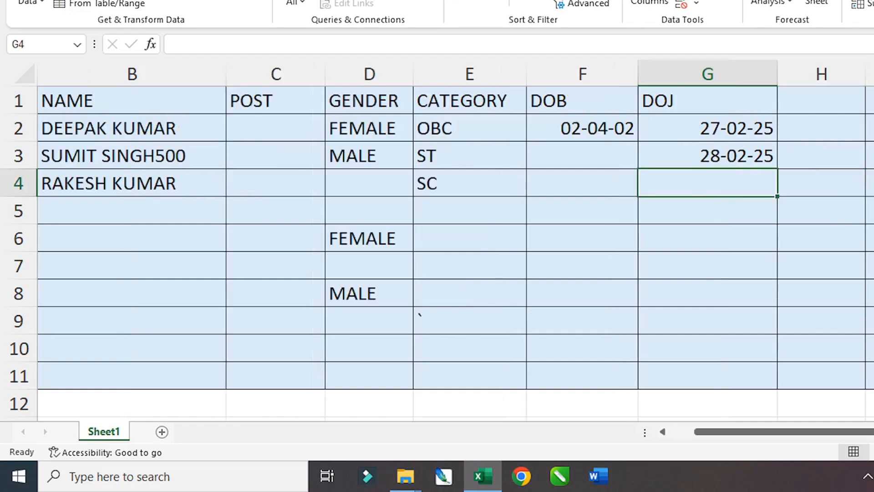
{"action": "left_click", "coordinate": [657, 109]}
{"action": "left_click_drag", "start_coordinate": [674, 83], "coordinate": [711, 79]}
{"action": "left_click_drag", "start_coordinate": [800, 78], "coordinate": [869, 82]}
{"action": "left_click_drag", "start_coordinate": [780, 441], "coordinate": [751, 441]}
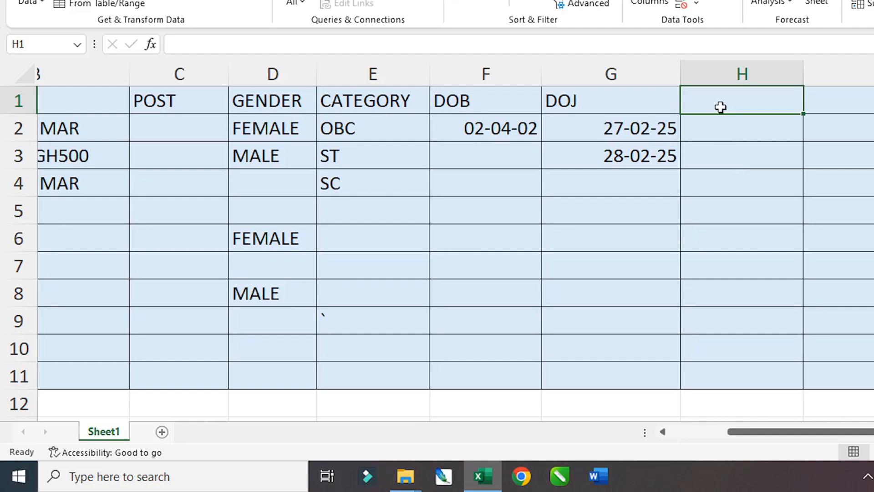
{"action": "type", "text": "MO"}
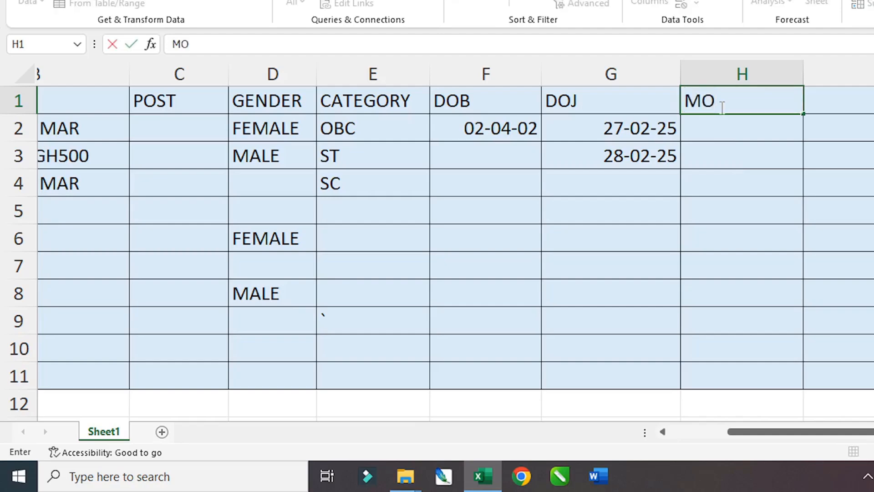
{"action": "type", "text": "BILE NO"}
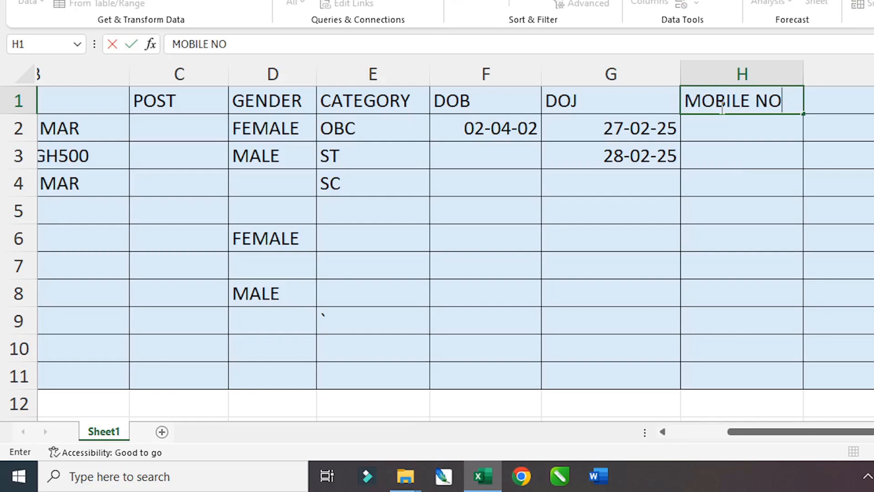
{"action": "key", "text": "Return"}
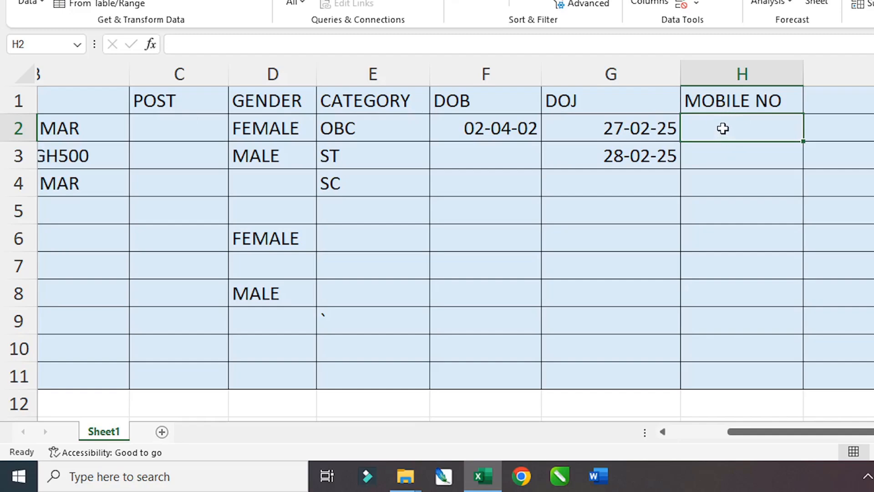
{"action": "left_click_drag", "start_coordinate": [723, 128], "coordinate": [718, 363]}
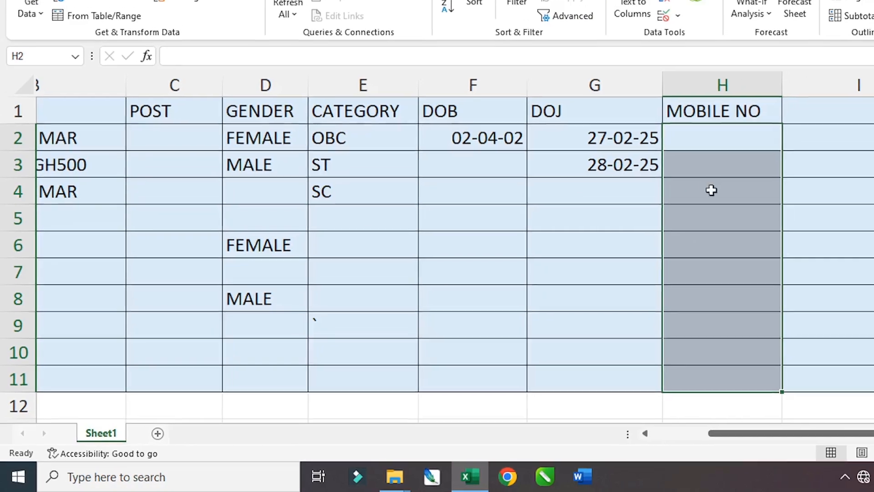
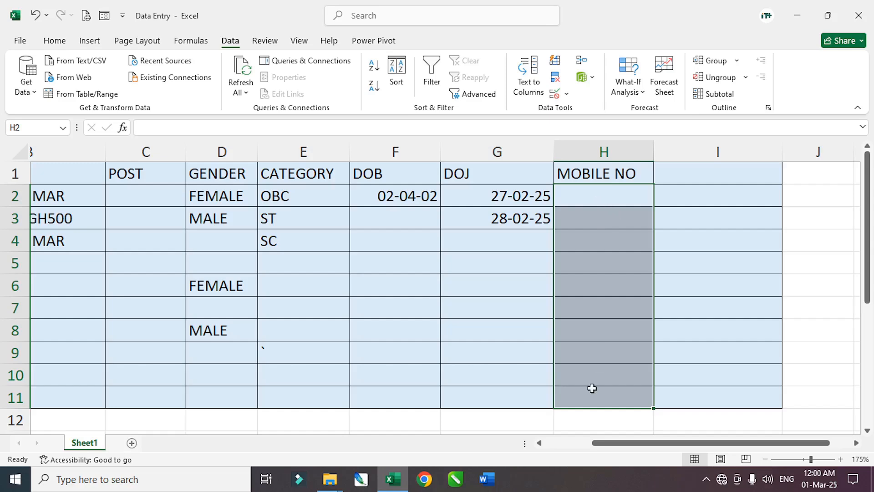
- Give H2:H11 a Data Validation rule allowing only text length equal to 10
{"action": "left_click", "coordinate": [555, 92]}
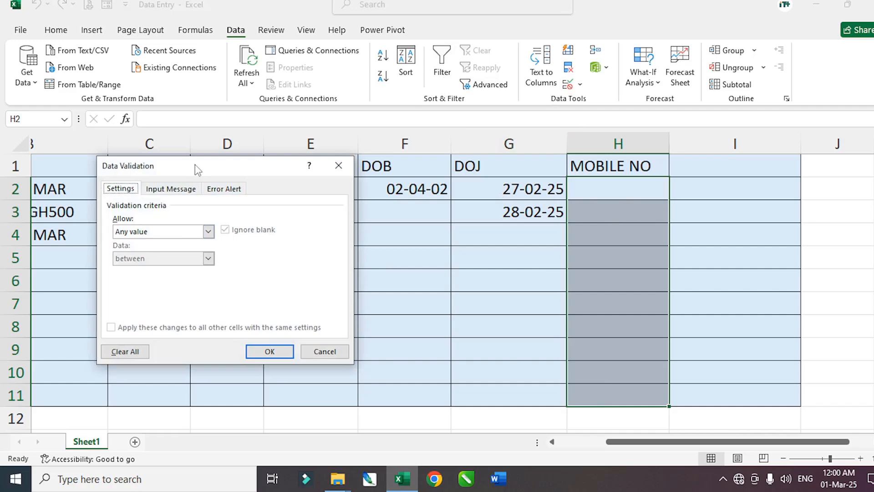
{"action": "left_click_drag", "start_coordinate": [195, 173], "coordinate": [290, 193]}
{"action": "left_click", "coordinate": [297, 258]}
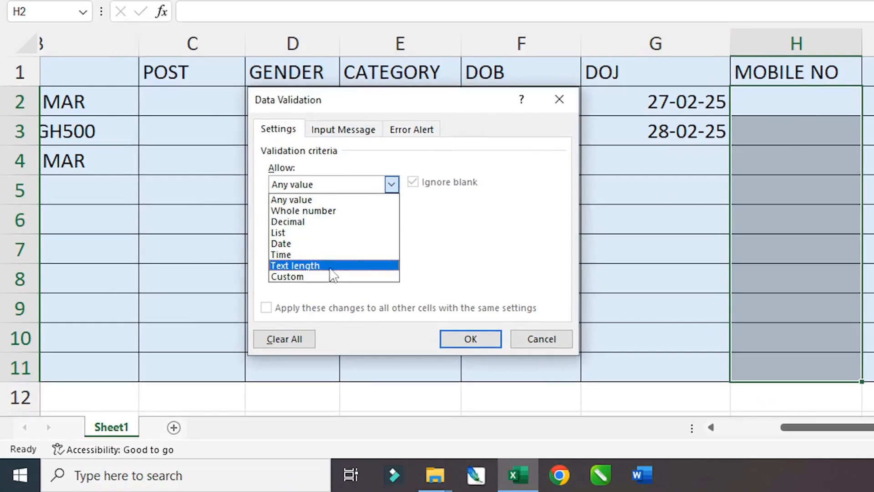
{"action": "left_click", "coordinate": [293, 233]}
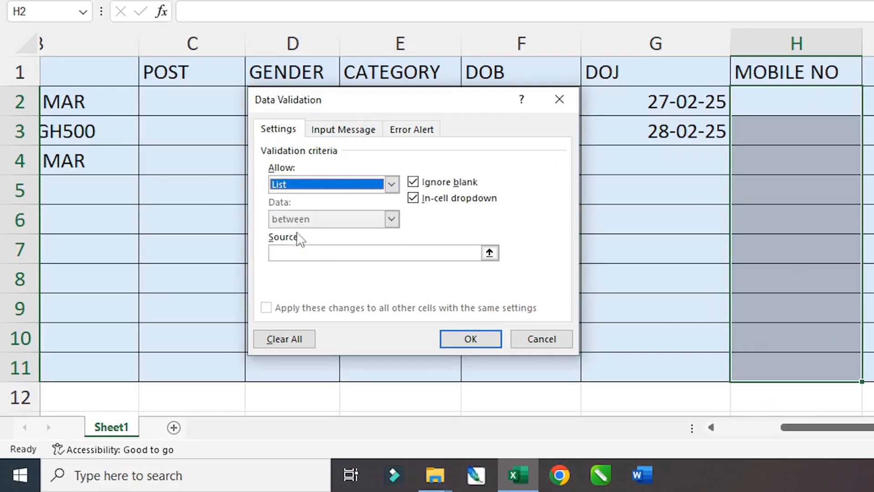
{"action": "left_click", "coordinate": [289, 250]}
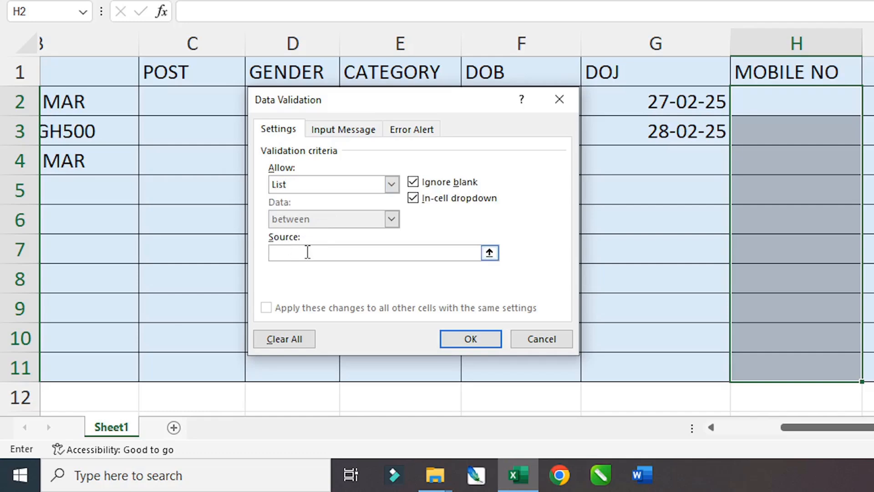
{"action": "type", "text": "10"}
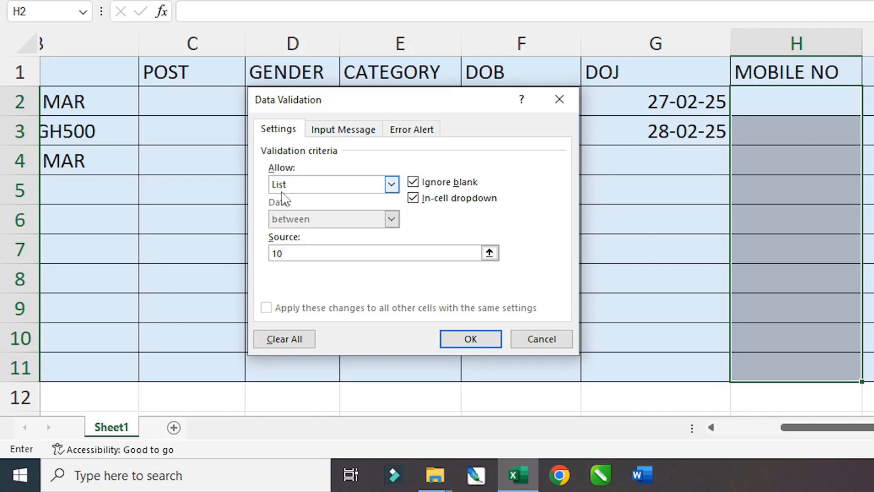
{"action": "left_click", "coordinate": [391, 183]}
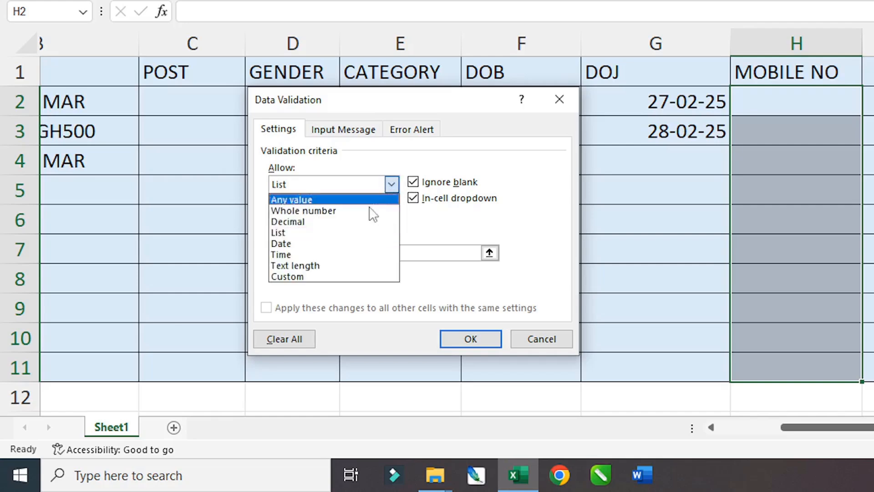
{"action": "left_click", "coordinate": [306, 265]}
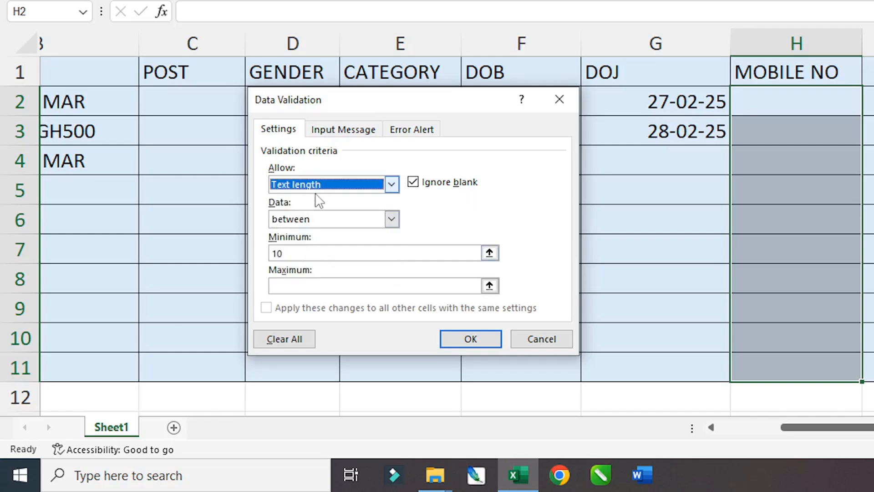
{"action": "left_click", "coordinate": [391, 219]}
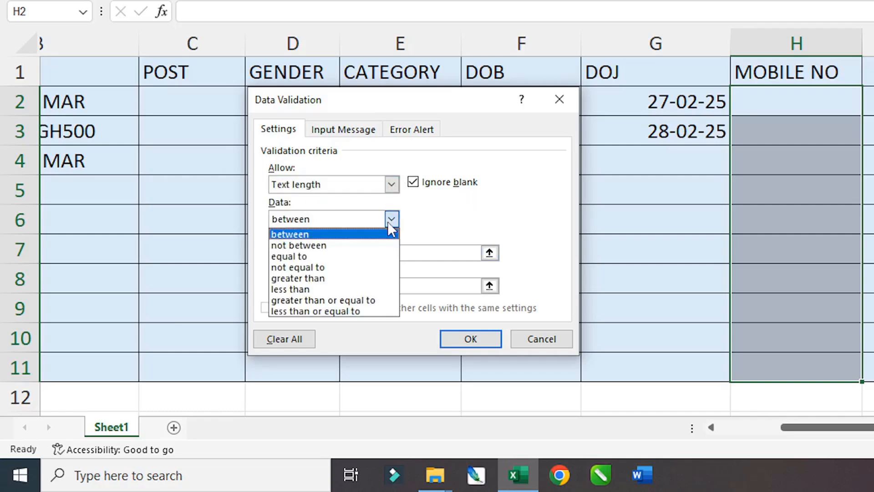
{"action": "left_click", "coordinate": [312, 257]}
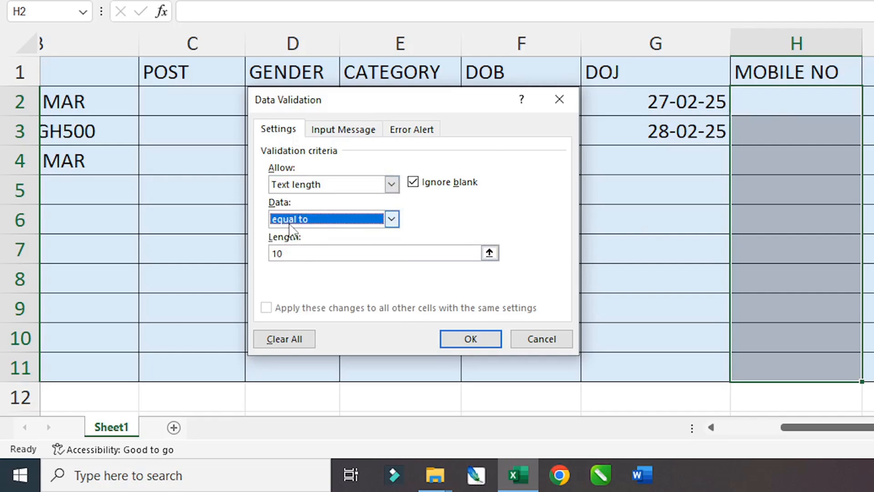
{"action": "left_click", "coordinate": [293, 253]}
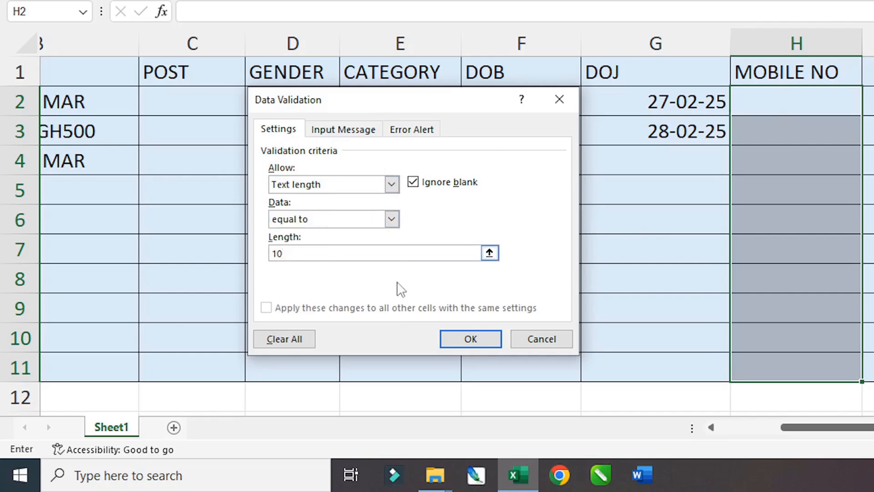
{"action": "left_click", "coordinate": [469, 337]}
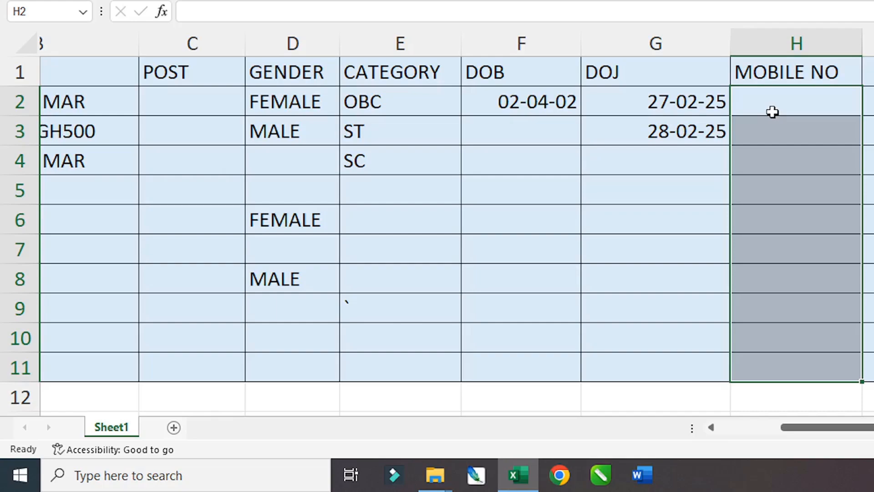
- Test a 9-digit mobile number in H2, then correct it to 10 digits after the rejection
{"action": "type", "text": "456321"}
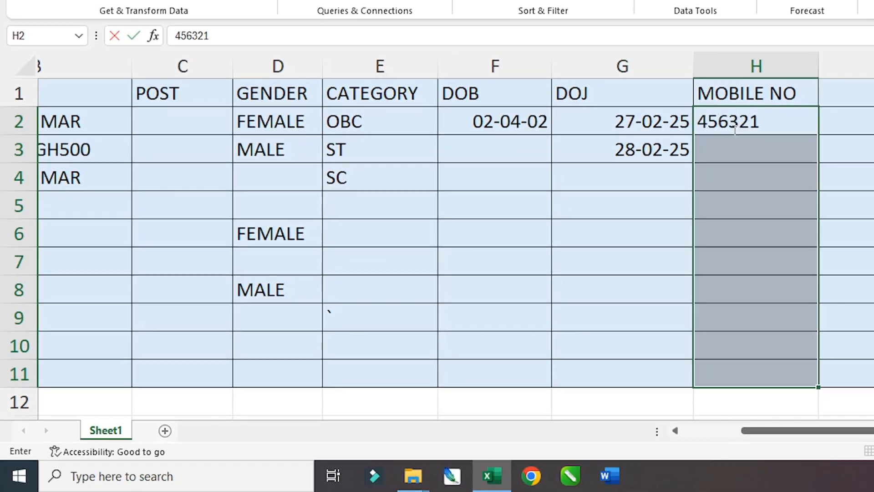
{"action": "type", "text": "458"}
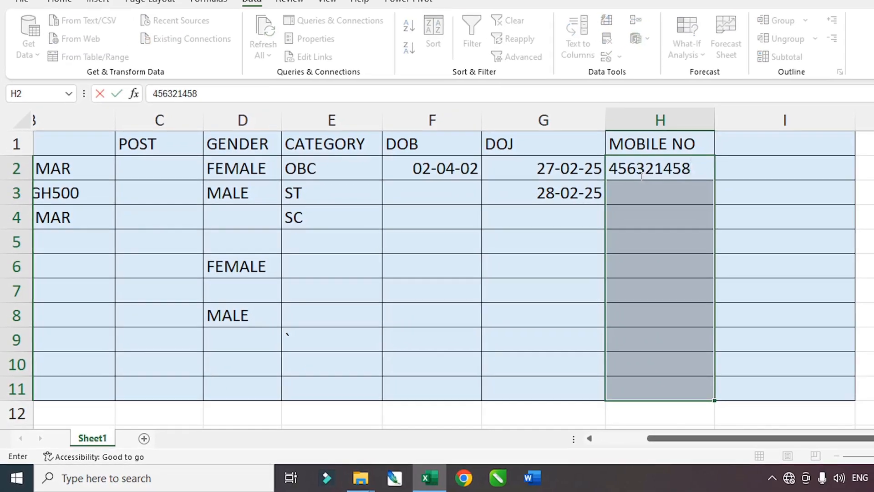
{"action": "key", "text": "Return"}
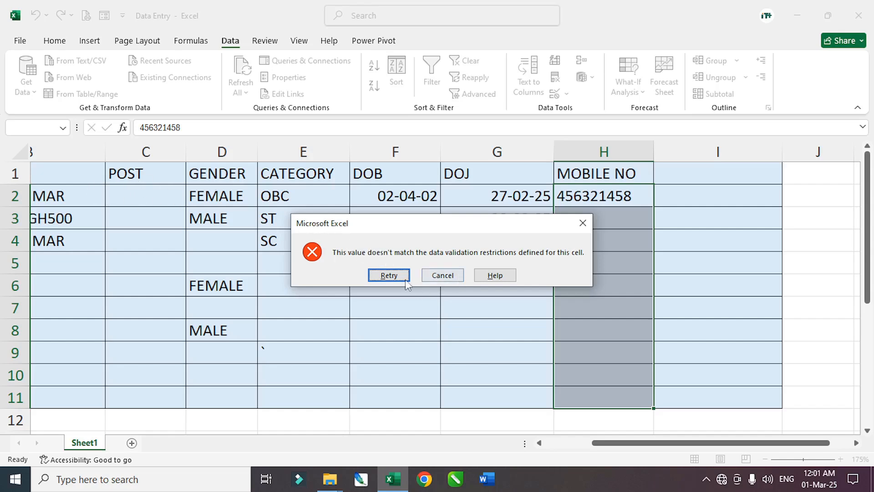
{"action": "left_click", "coordinate": [390, 276]}
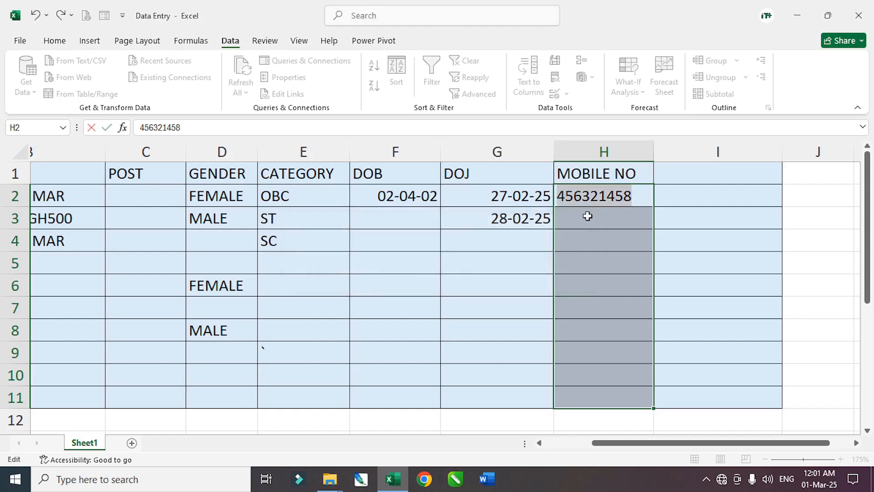
{"action": "left_click", "coordinate": [619, 189]}
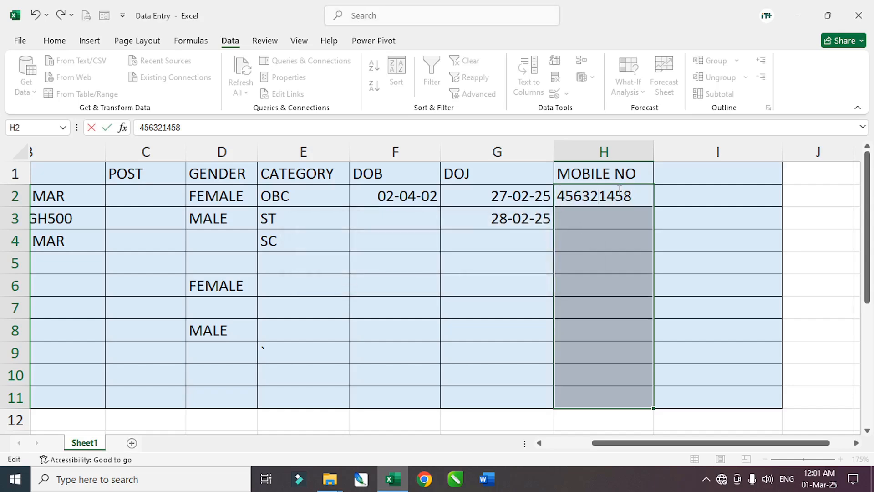
{"action": "type", "text": "6"}
{"action": "key", "text": "Return"}
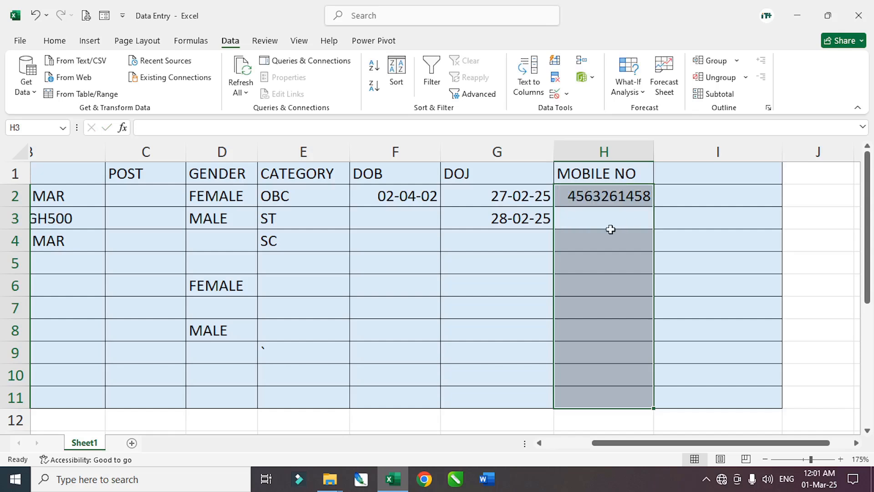
- Enter a 10-digit mobile number in H6
{"action": "left_click", "coordinate": [588, 289]}
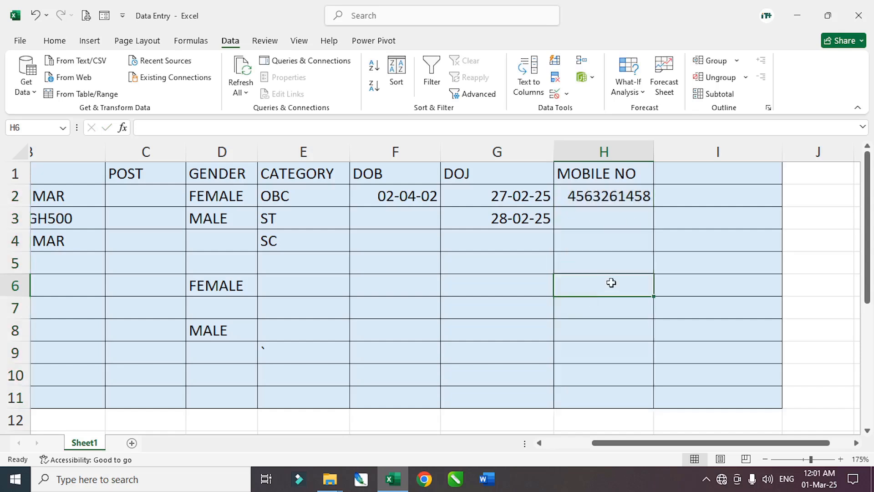
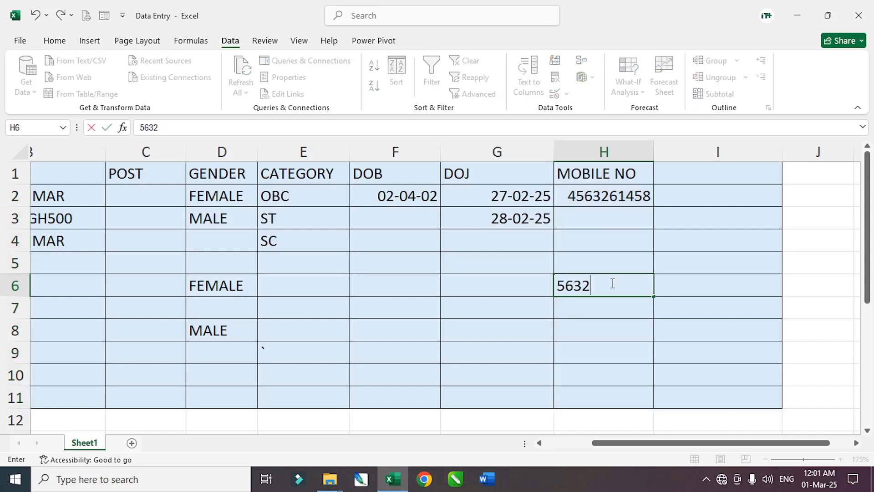
{"action": "key", "text": "Return"}
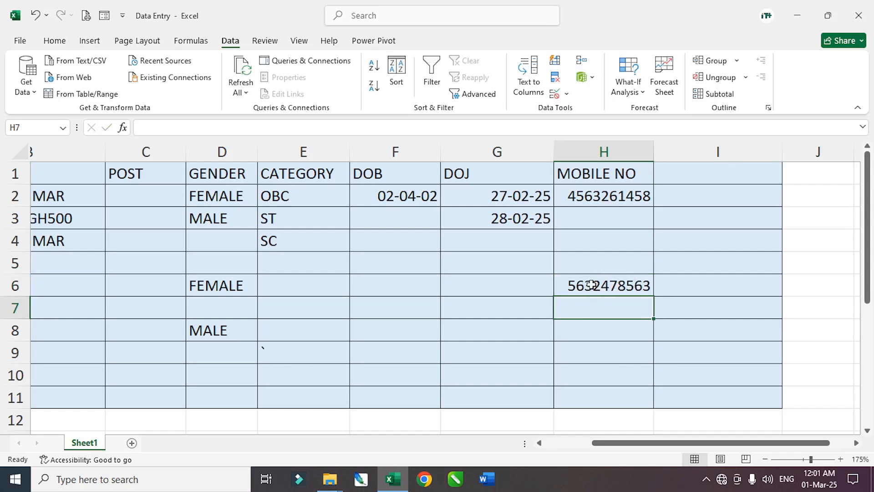
- Test an 11-digit number in H7, cancel it after the rejection, and widen column I
{"action": "type", "text": "4569"}
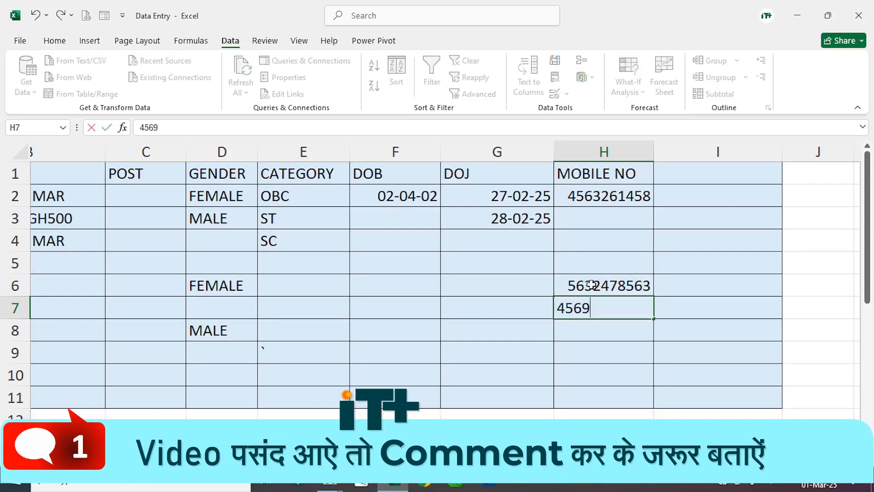
{"action": "type", "text": "8712365"}
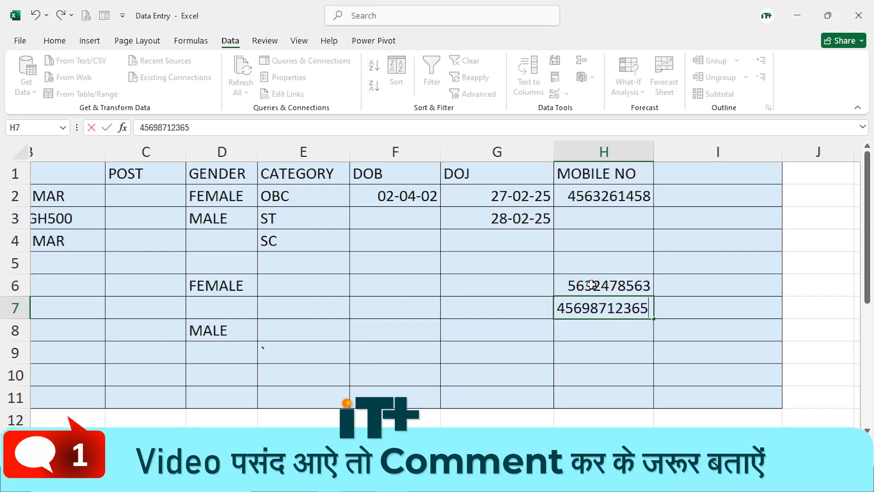
{"action": "key", "text": "Return"}
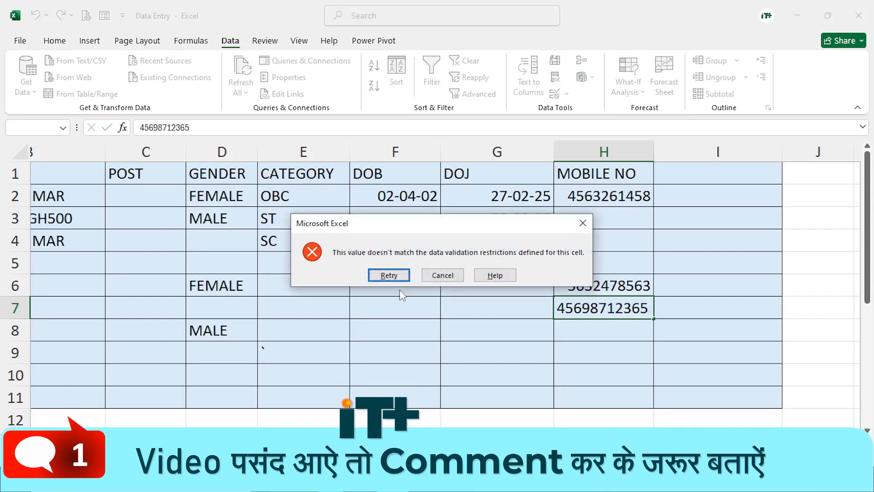
{"action": "left_click", "coordinate": [389, 275]}
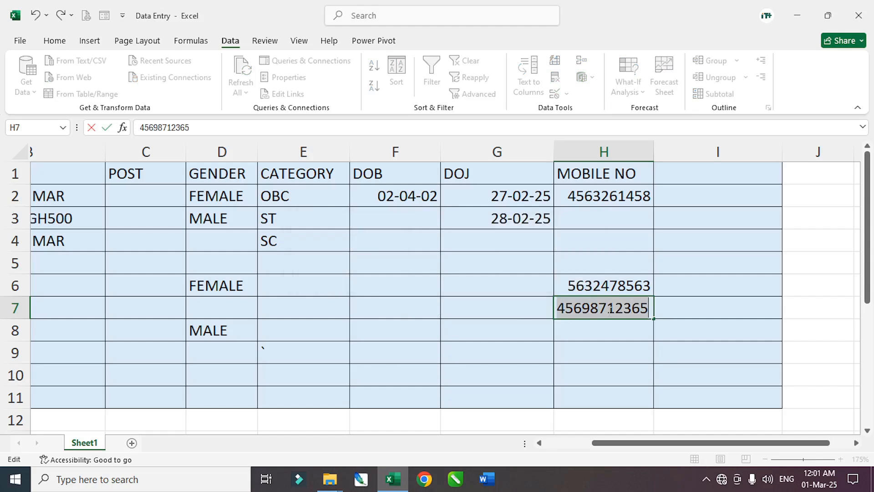
{"action": "key", "text": "Escape"}
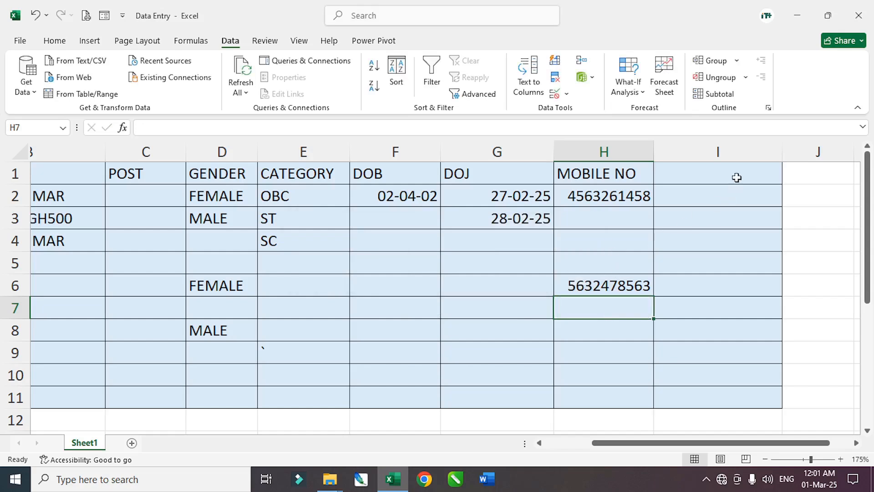
{"action": "left_click", "coordinate": [772, 166]}
{"action": "left_click_drag", "start_coordinate": [783, 150], "coordinate": [812, 150]}
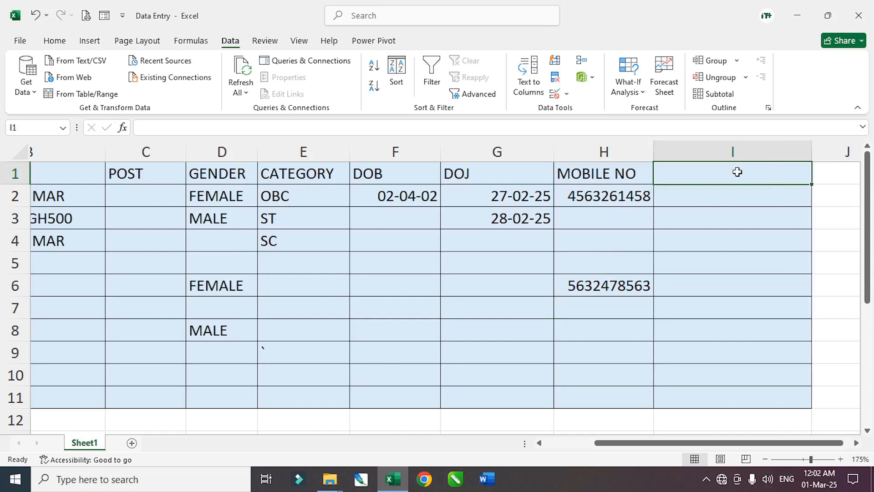
- Head column I with ADHAAR NUMBER and select I2:I11 below it
{"action": "type", "text": "ADH"}
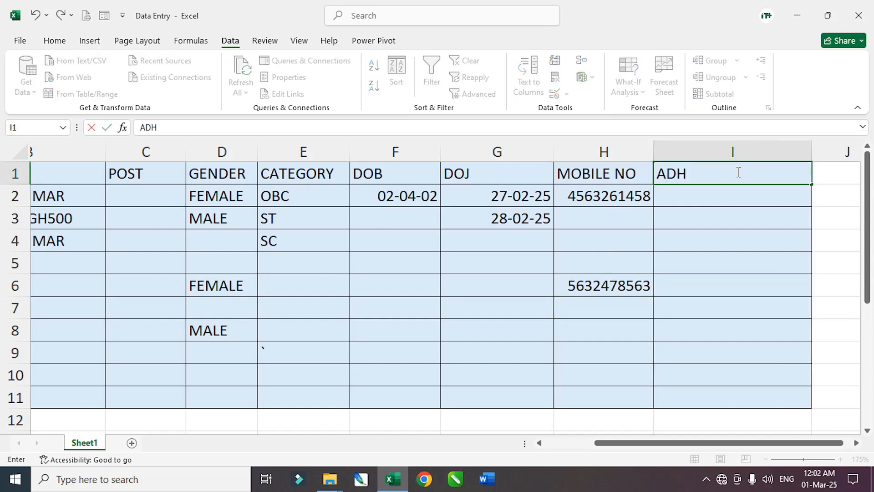
{"action": "type", "text": "AAR NUM"}
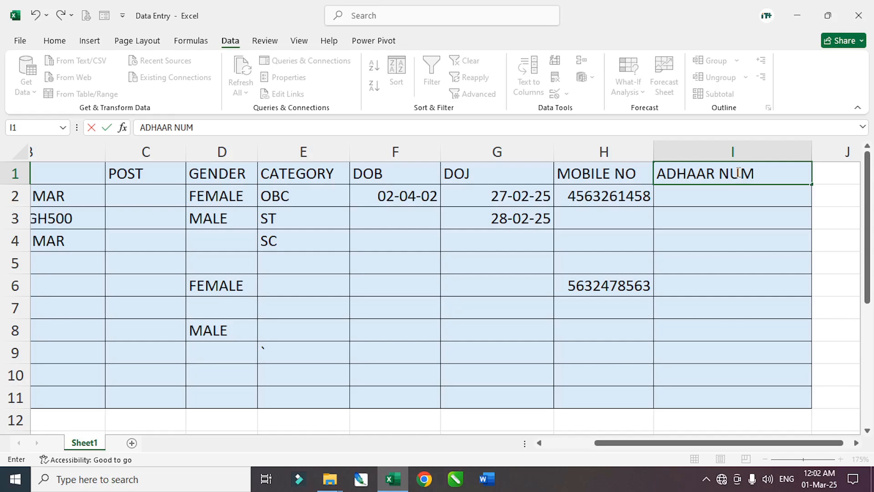
{"action": "type", "text": "BER"}
{"action": "key", "text": "Return"}
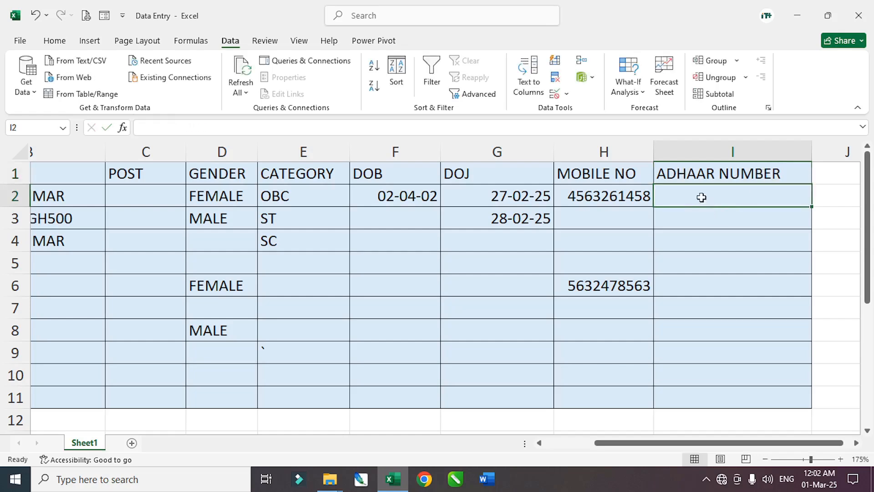
{"action": "left_click_drag", "start_coordinate": [701, 198], "coordinate": [700, 393]}
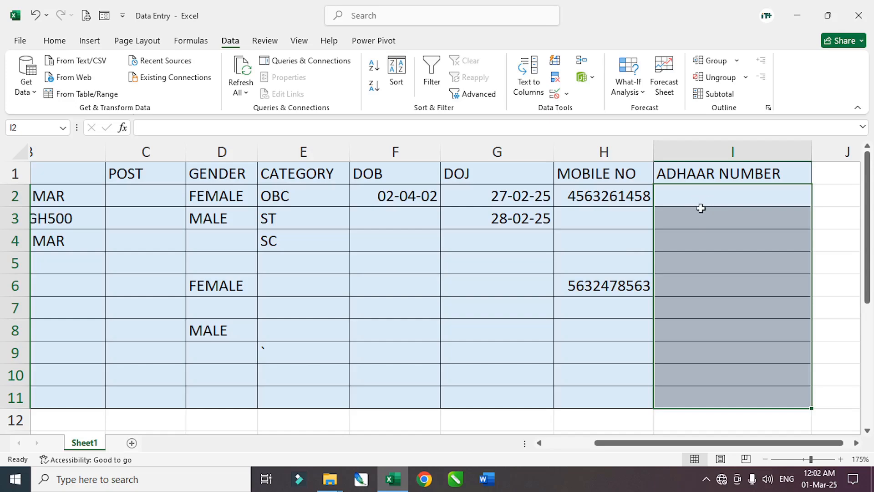
- Restrict I2:I11 with Data Validation to text length equal to 12
{"action": "left_click", "coordinate": [554, 94]}
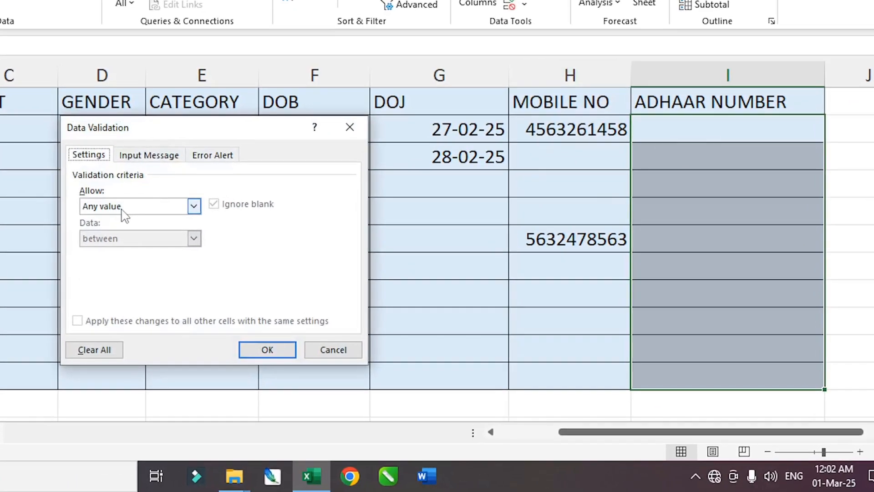
{"action": "left_click", "coordinate": [175, 224]}
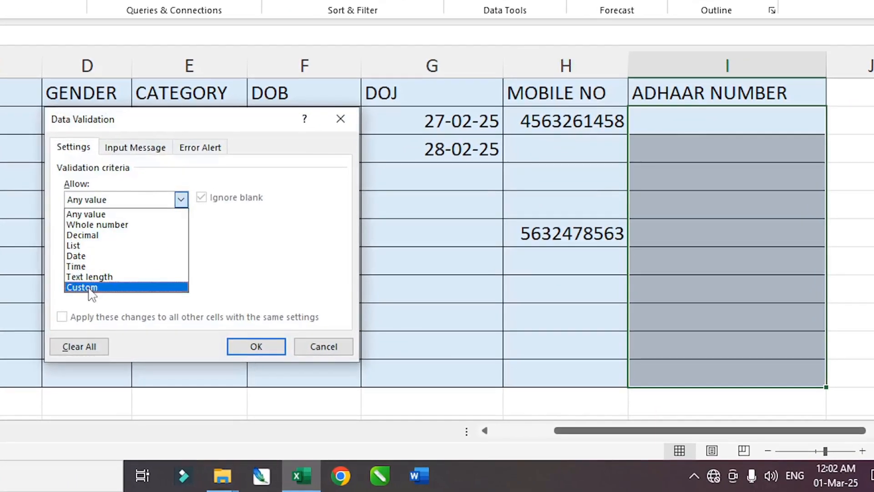
{"action": "left_click", "coordinate": [90, 277]}
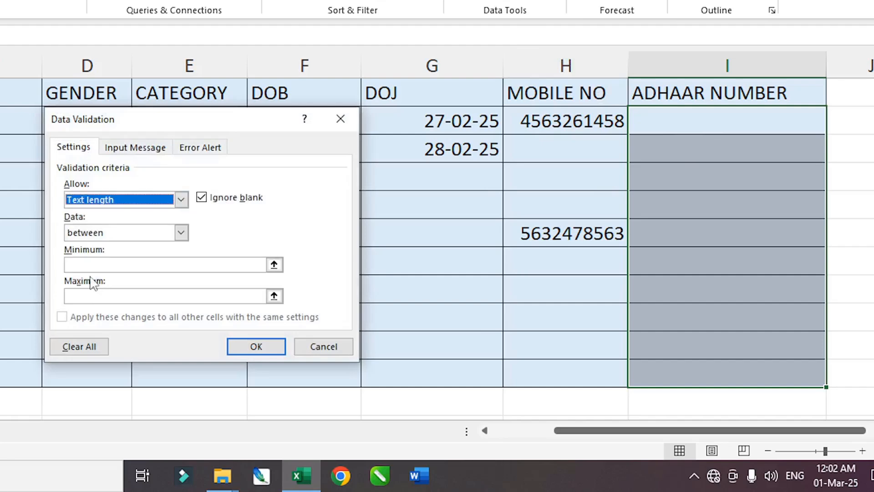
{"action": "left_click", "coordinate": [100, 232]}
{"action": "left_click", "coordinate": [91, 268]}
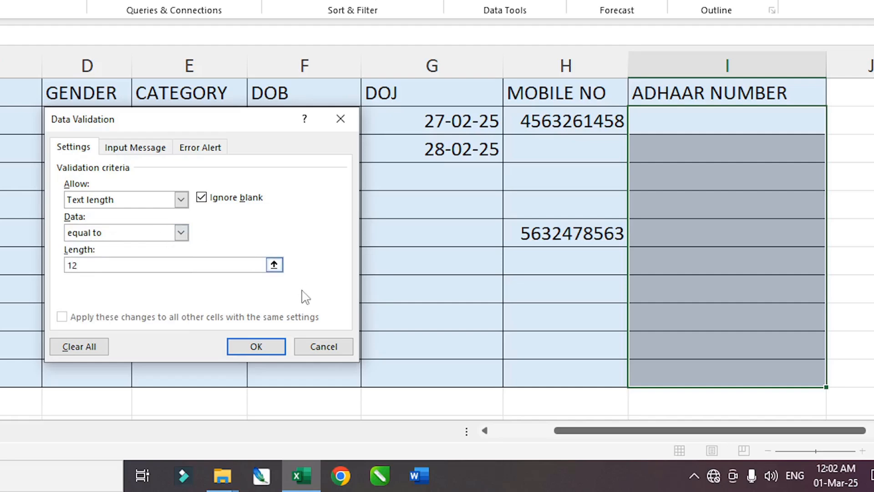
{"action": "left_click", "coordinate": [257, 347]}
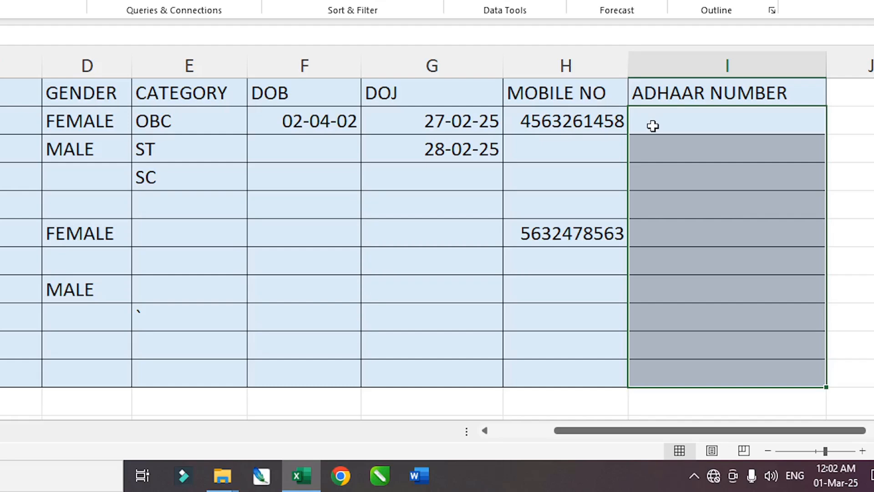
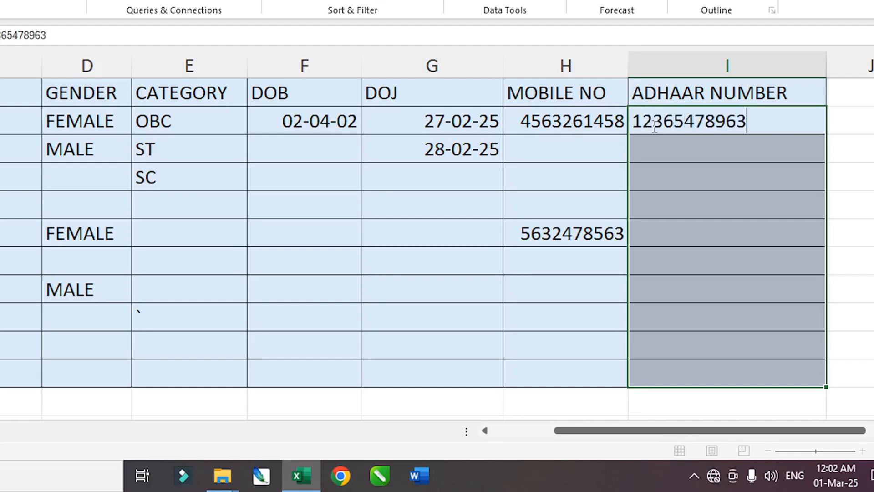
- Test an 11-digit Adhaar number in I2, then correct it to 12 digits after the rejection
{"action": "key", "text": "Return"}
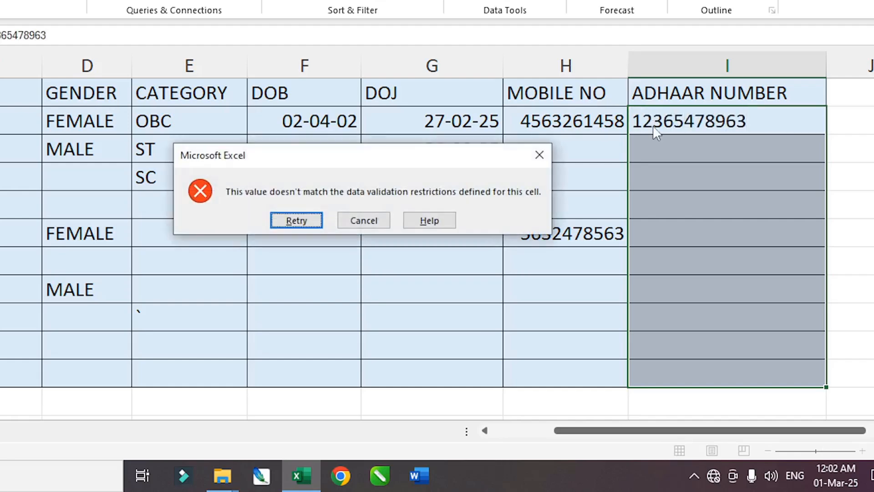
{"action": "key", "text": "Return"}
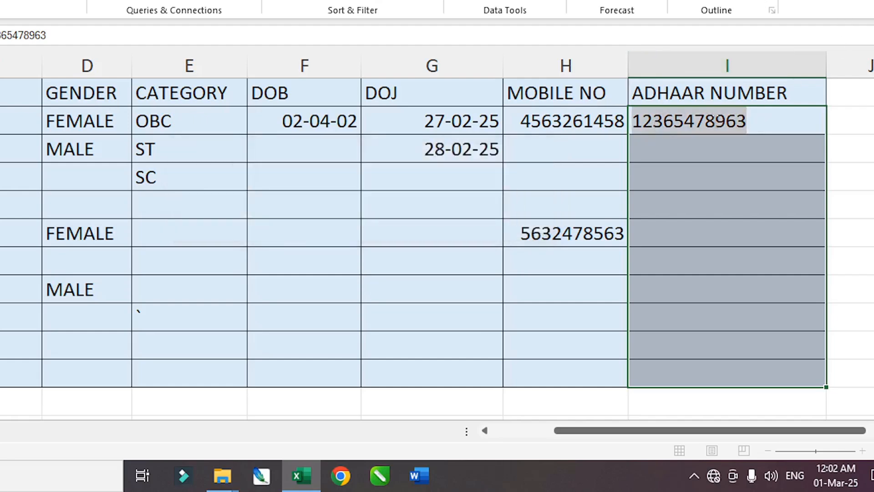
{"action": "left_click", "coordinate": [725, 117]}
{"action": "type", "text": "5"}
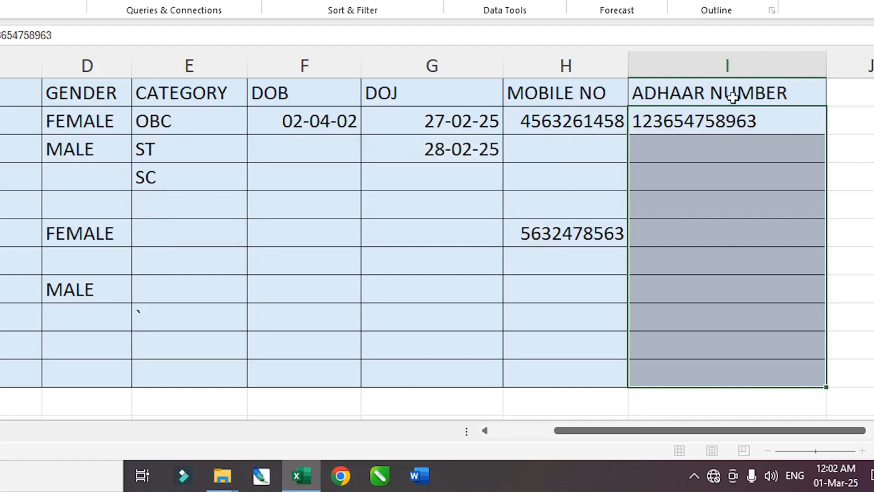
{"action": "key", "text": "Return"}
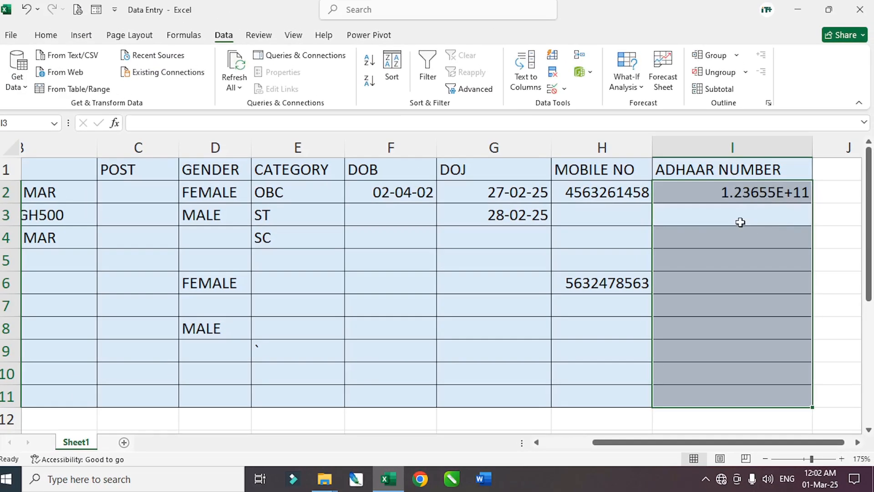
{"action": "left_click", "coordinate": [740, 222]}
{"action": "scroll", "coordinate": [691, 265], "scroll_direction": "right", "scroll_amount": 2}
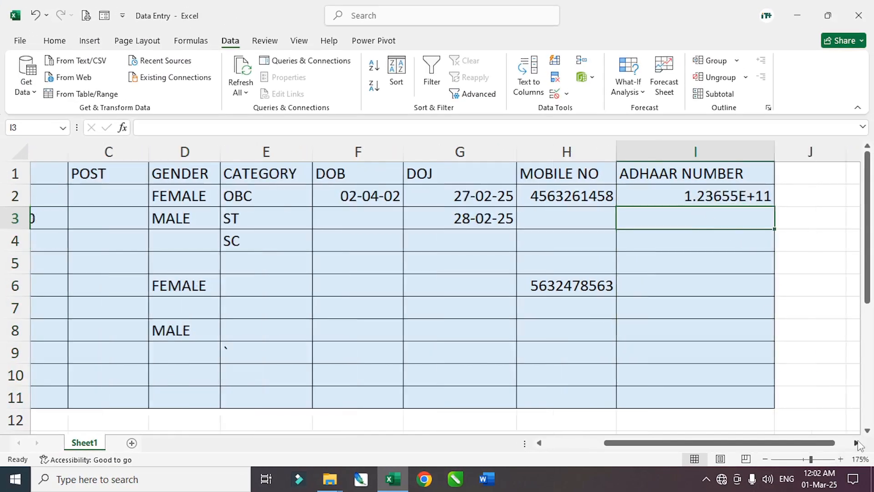
{"action": "scroll", "coordinate": [692, 247], "scroll_direction": "up", "scroll_amount": 2}
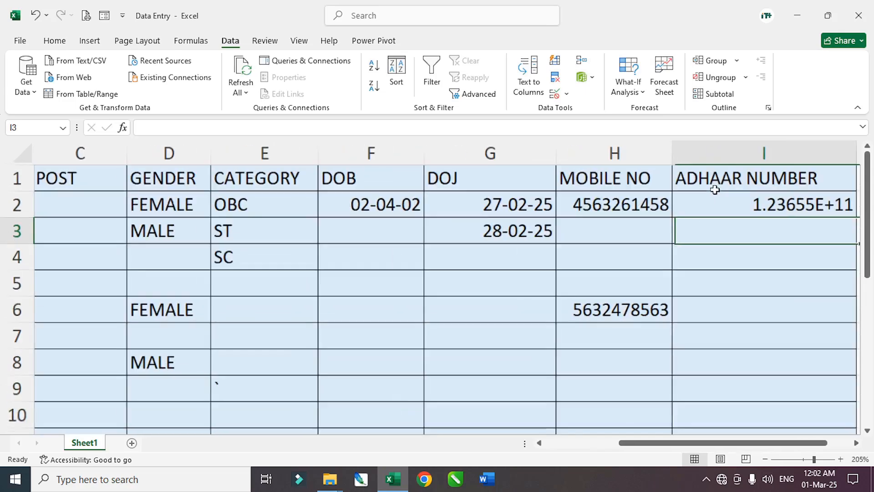
{"action": "scroll", "coordinate": [751, 346], "scroll_direction": "right", "scroll_amount": 2}
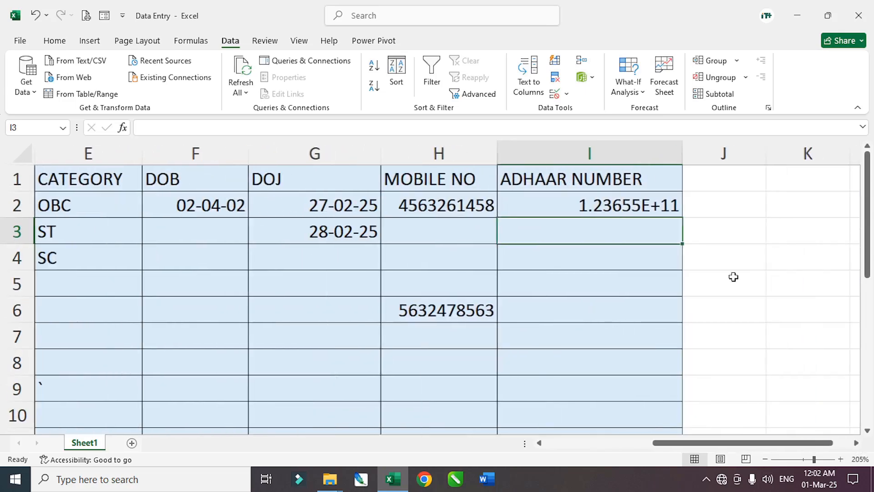
{"action": "left_click", "coordinate": [663, 208]}
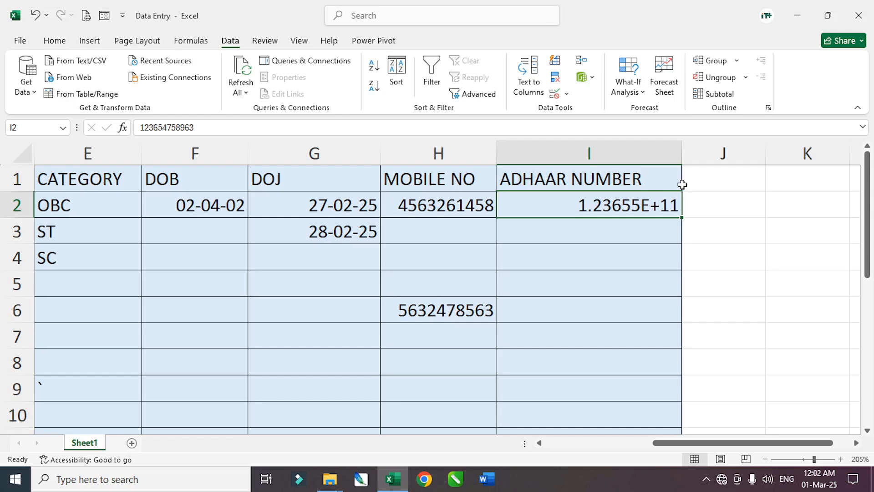
{"action": "scroll", "coordinate": [676, 177], "scroll_direction": "up", "scroll_amount": 1}
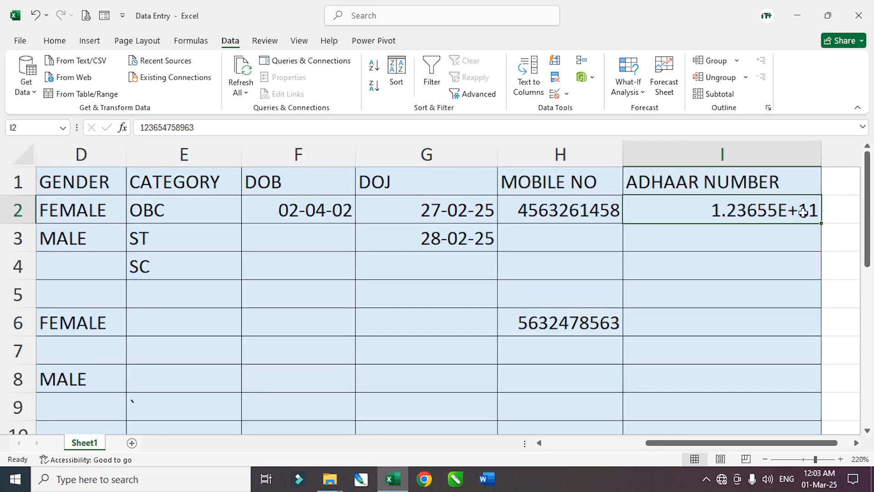
{"action": "left_click", "coordinate": [723, 242]}
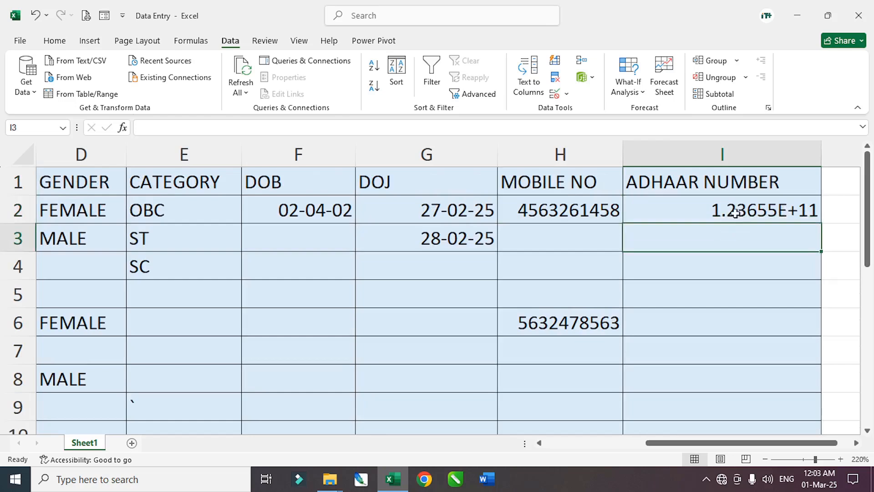
{"action": "left_click", "coordinate": [732, 218]}
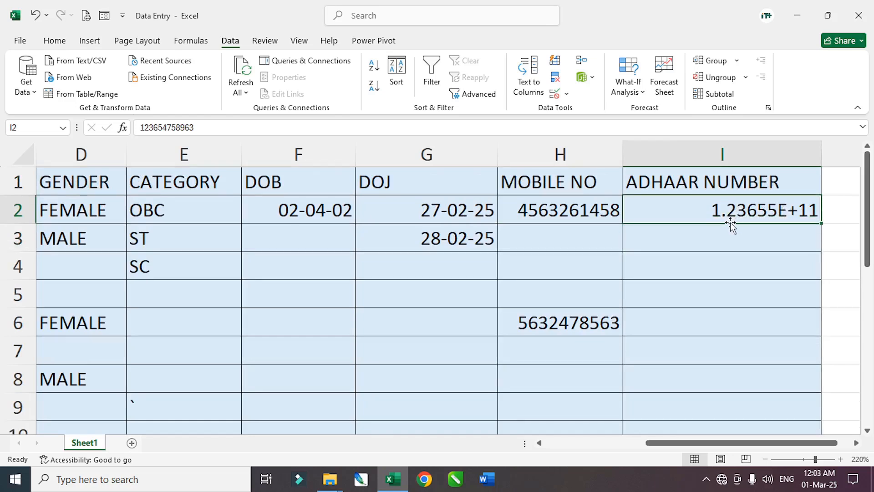
{"action": "left_click", "coordinate": [553, 210]}
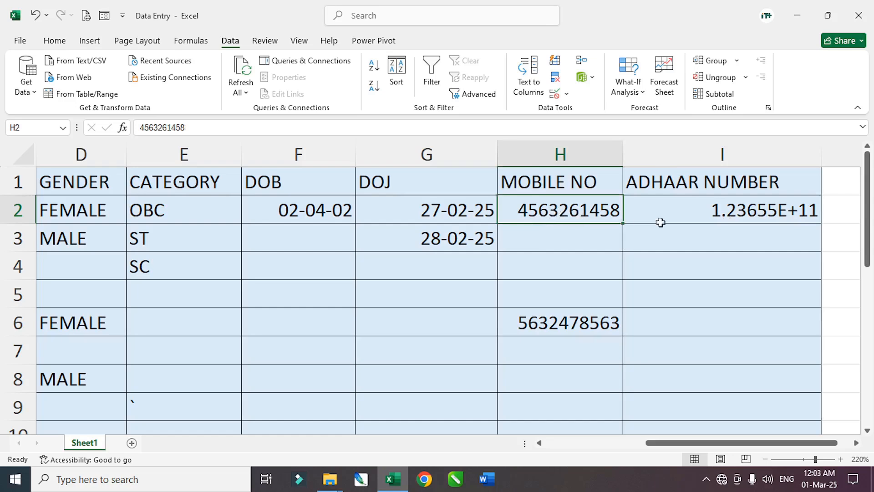
{"action": "left_click", "coordinate": [730, 219]}
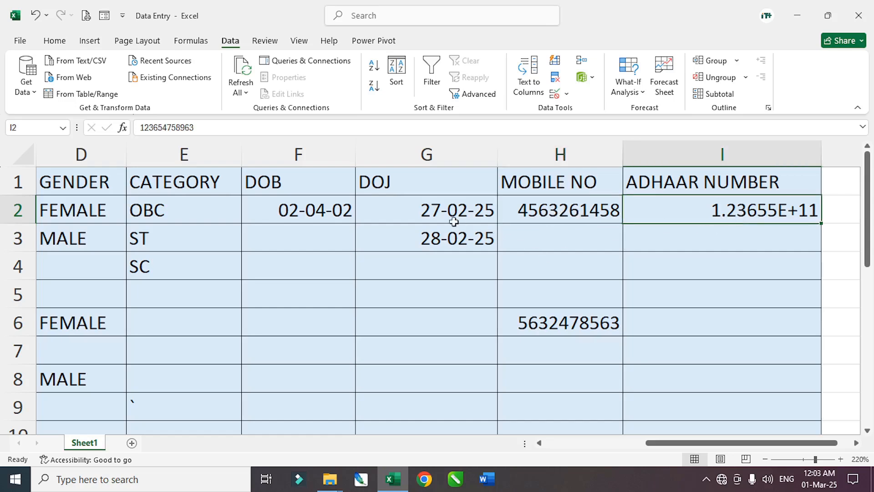
{"action": "left_click_drag", "start_coordinate": [426, 212], "coordinate": [428, 239]}
{"action": "left_click", "coordinate": [710, 233]}
{"action": "left_click", "coordinate": [707, 217]}
- Browse the Home tab number formats for I2, then bring up Format Cells with Ctrl+1
{"action": "left_click", "coordinate": [54, 40]}
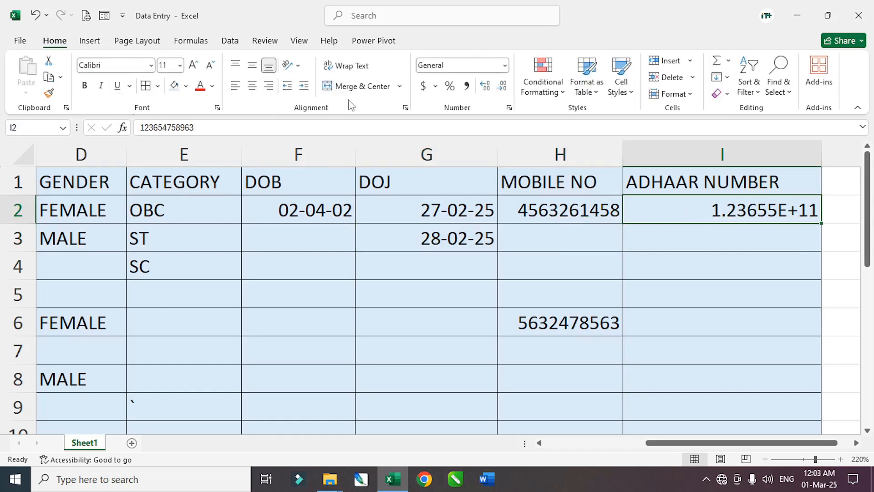
{"action": "left_click", "coordinate": [504, 68]}
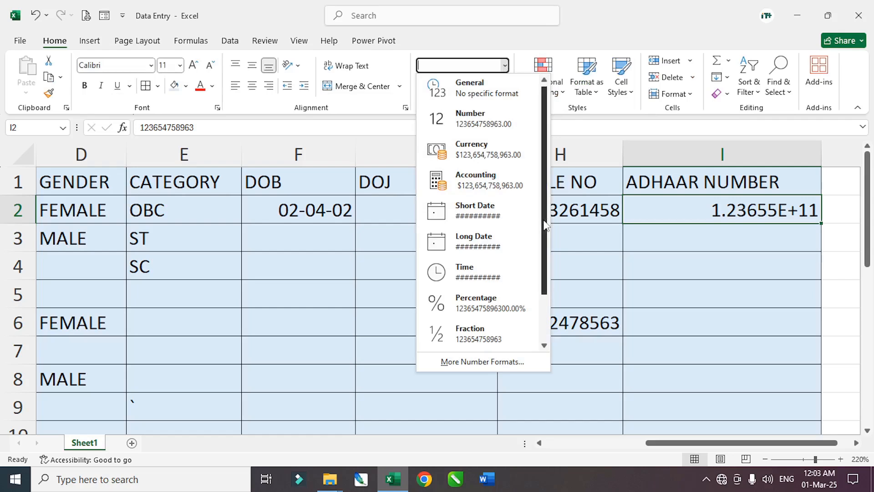
{"action": "scroll", "coordinate": [545, 295], "scroll_direction": "down", "scroll_amount": 2}
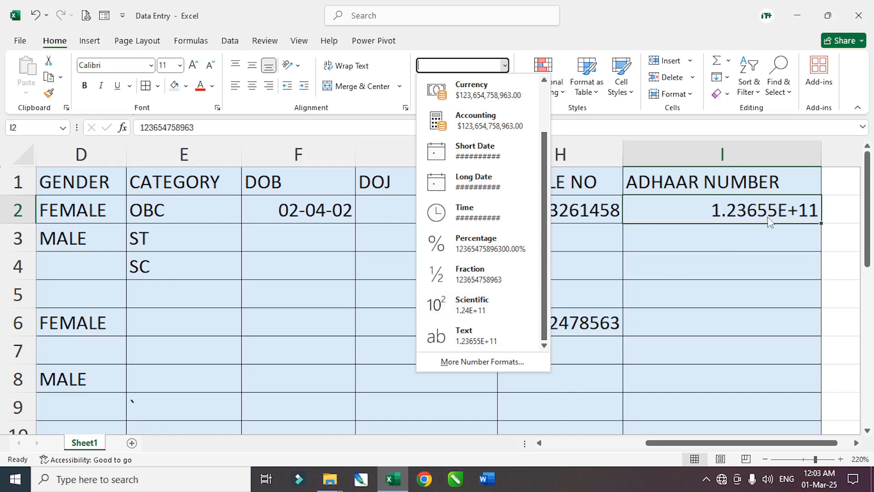
{"action": "left_click", "coordinate": [637, 27]}
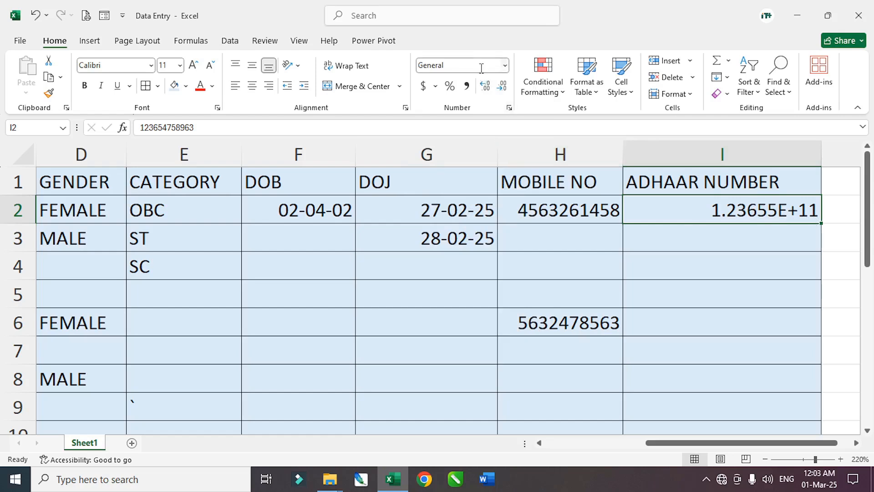
{"action": "left_click", "coordinate": [509, 108]}
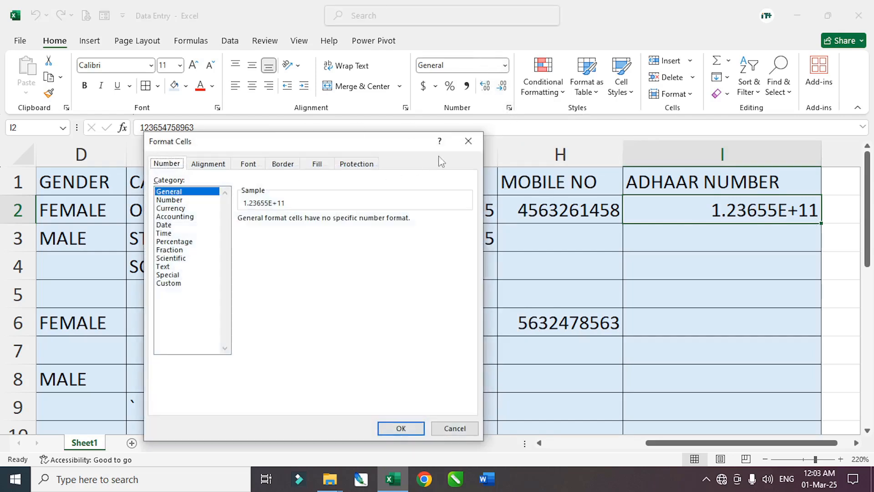
{"action": "left_click", "coordinate": [472, 146]}
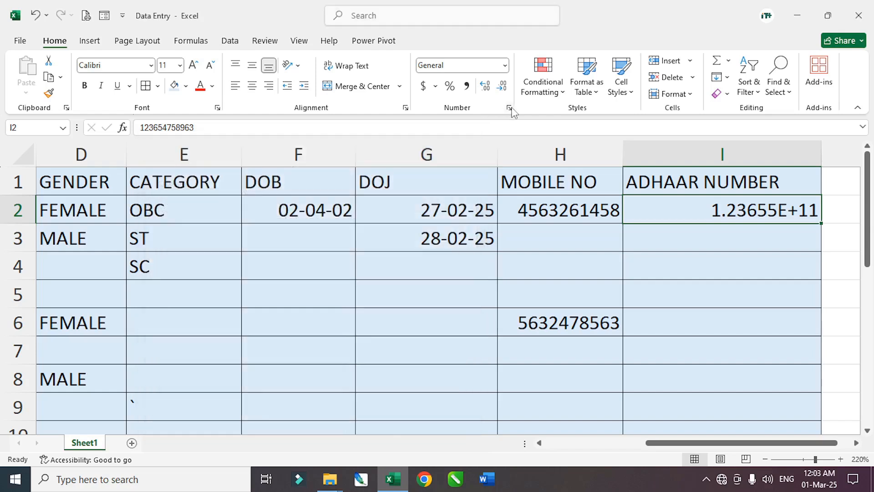
{"action": "key", "text": "ctrl+1"}
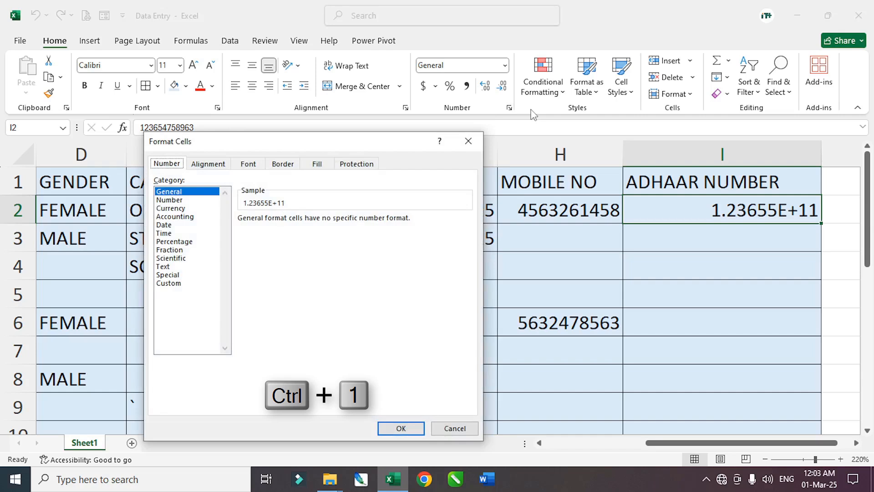
- Select the Adhaar cells I2:I11 and open Format Cells for them
{"action": "left_click", "coordinate": [468, 141]}
{"action": "left_click_drag", "start_coordinate": [671, 230], "coordinate": [681, 412]}
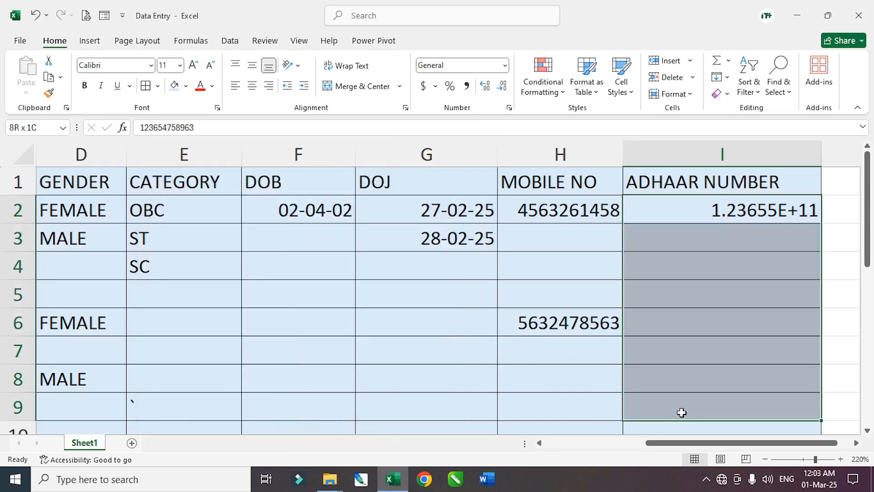
{"action": "scroll", "coordinate": [692, 346], "scroll_direction": "down", "scroll_amount": 2}
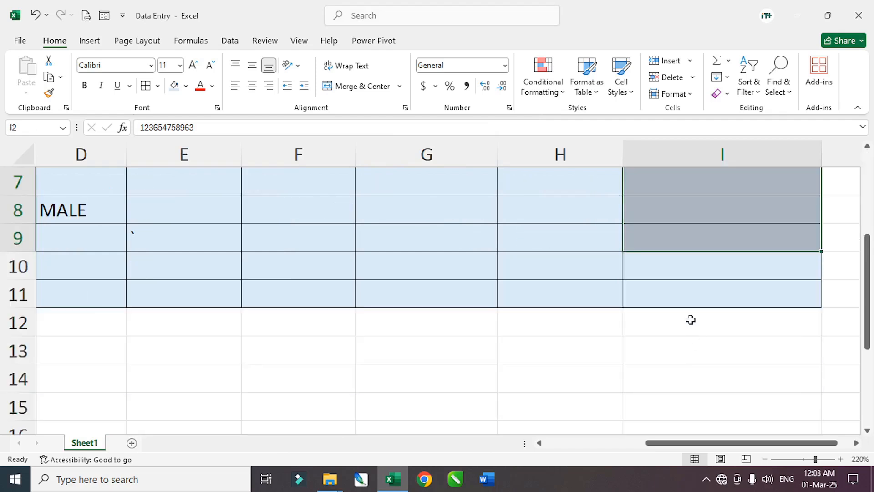
{"action": "key", "text": "shift+Down"}
{"action": "key", "text": "shift+Down"}
{"action": "scroll", "coordinate": [699, 302], "scroll_direction": "up", "scroll_amount": 2}
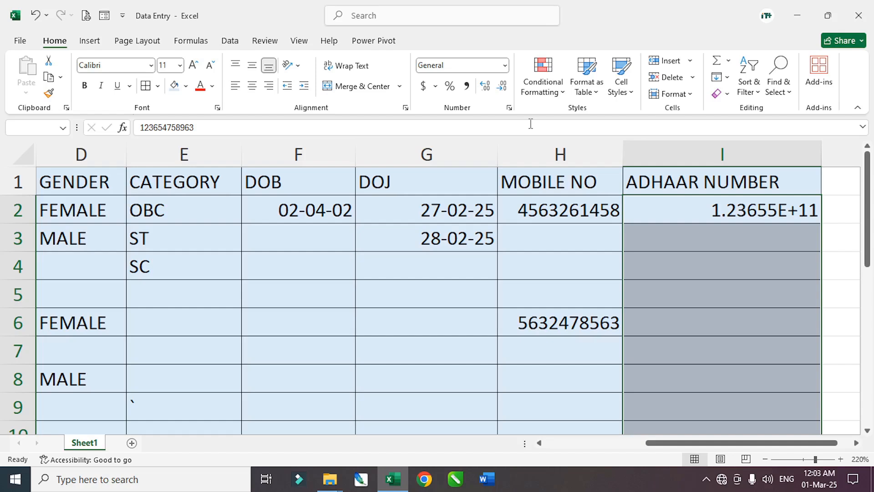
{"action": "key", "text": "ctrl+1"}
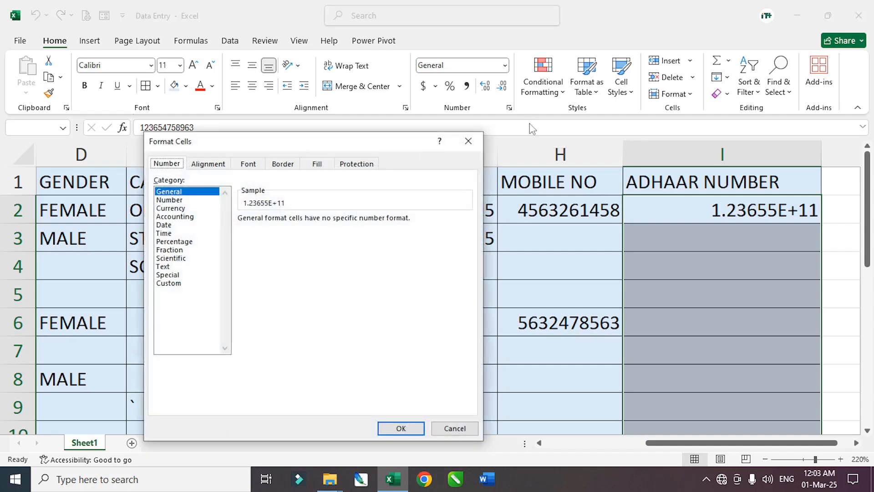
{"action": "left_click", "coordinate": [185, 283]}
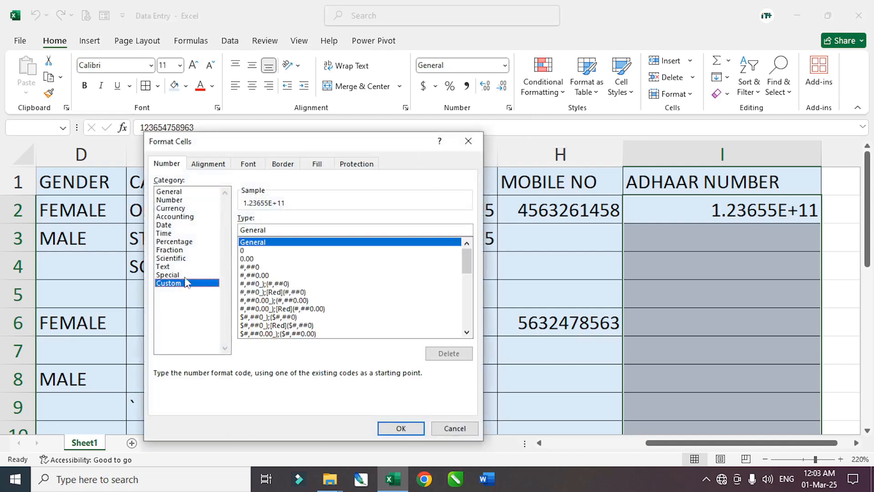
{"action": "left_click_drag", "start_coordinate": [262, 152], "coordinate": [212, 195]}
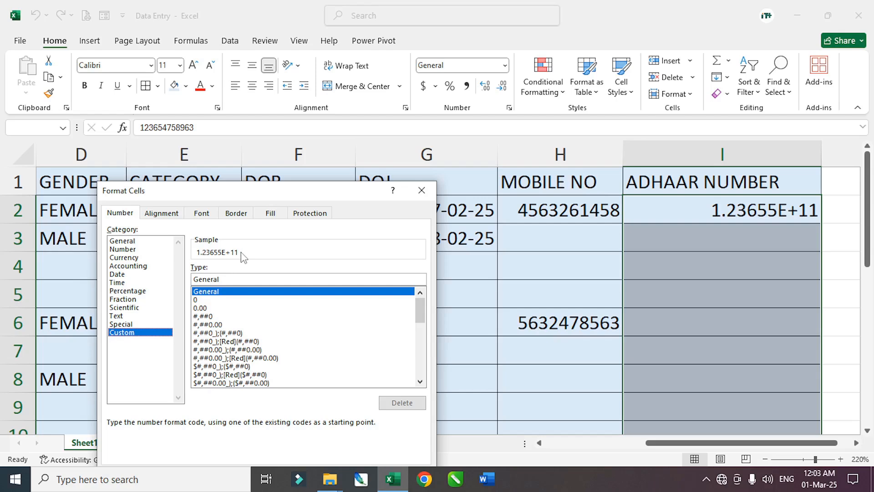
{"action": "left_click_drag", "start_coordinate": [224, 279], "coordinate": [184, 280]}
{"action": "type", "text": "0000 0000 0000"}
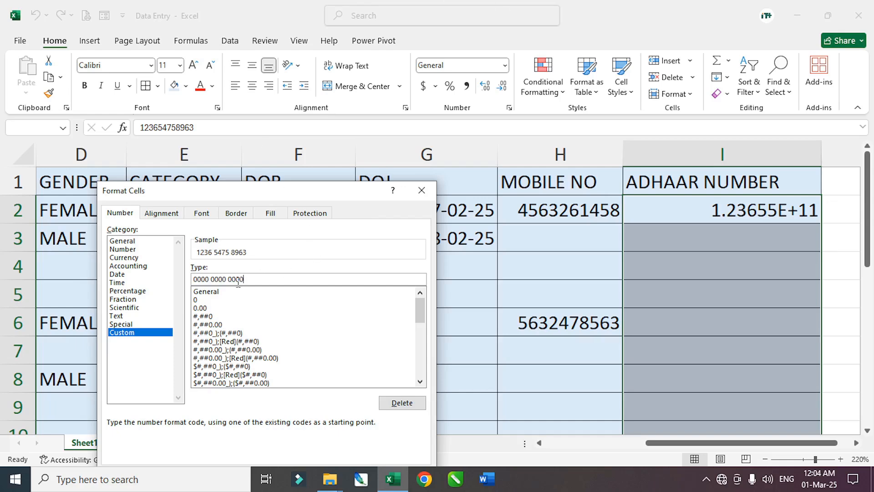
{"action": "left_click_drag", "start_coordinate": [278, 191], "coordinate": [333, 65]}
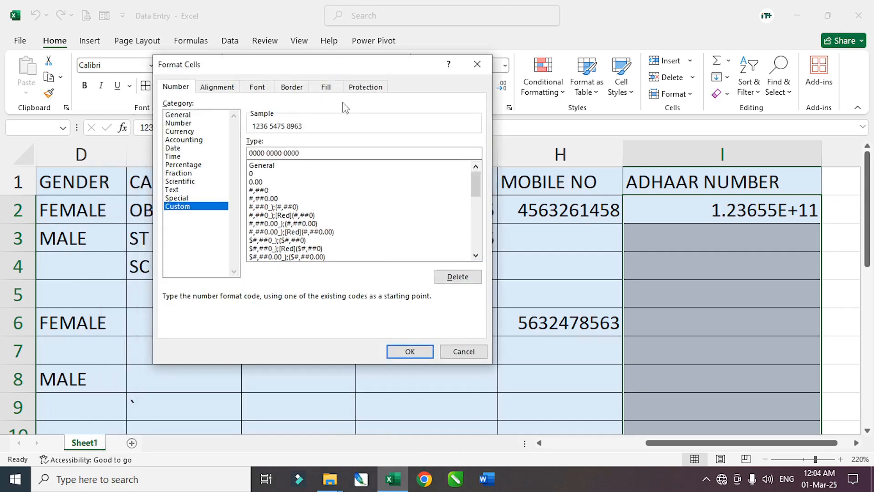
{"action": "left_click", "coordinate": [409, 350]}
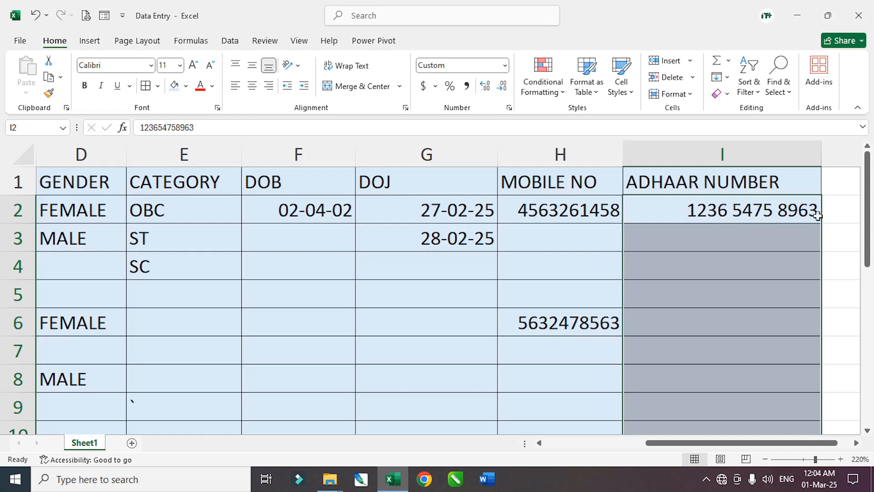
- Enter a second 12-digit Adhaar number in I5 and check its stored value
{"action": "left_click", "coordinate": [669, 240]}
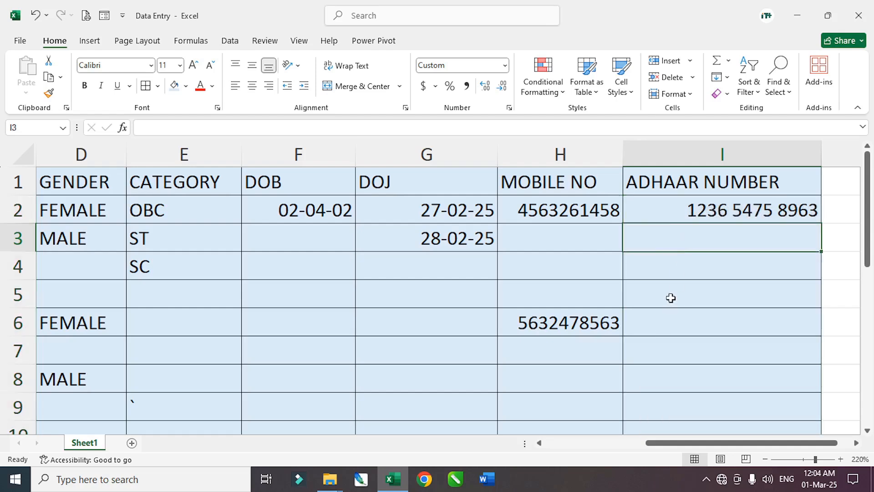
{"action": "left_click", "coordinate": [708, 287]}
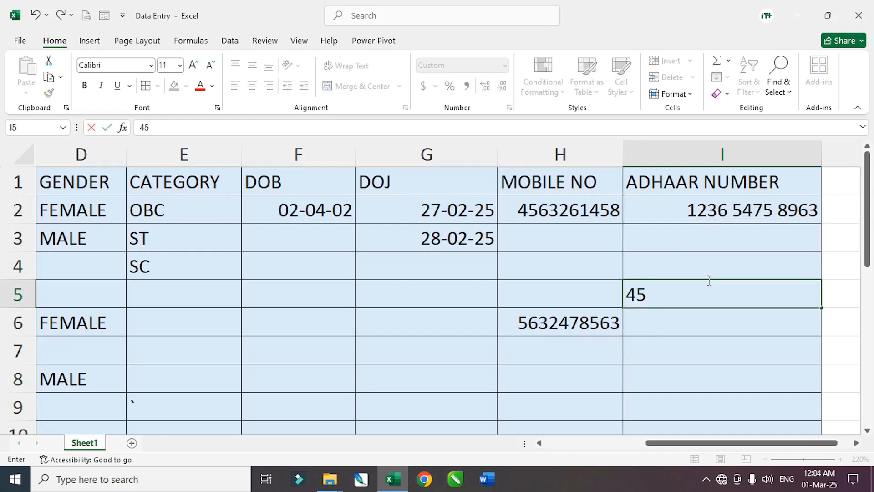
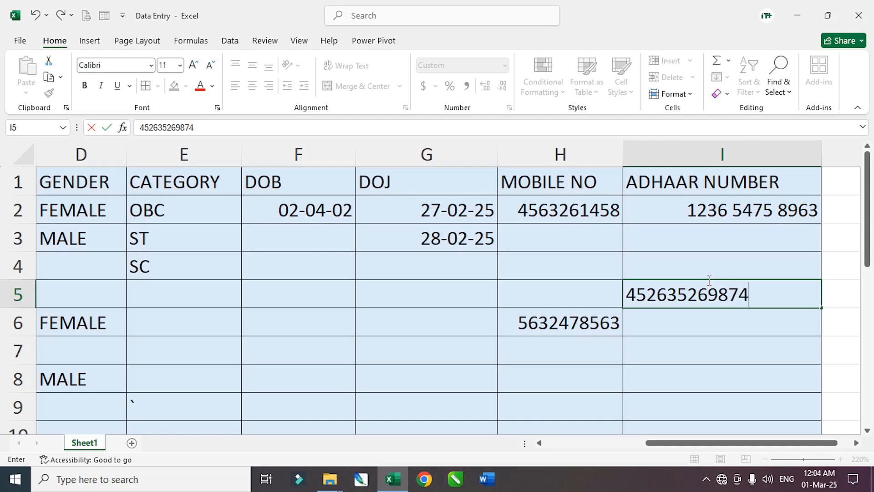
{"action": "key", "text": "Return"}
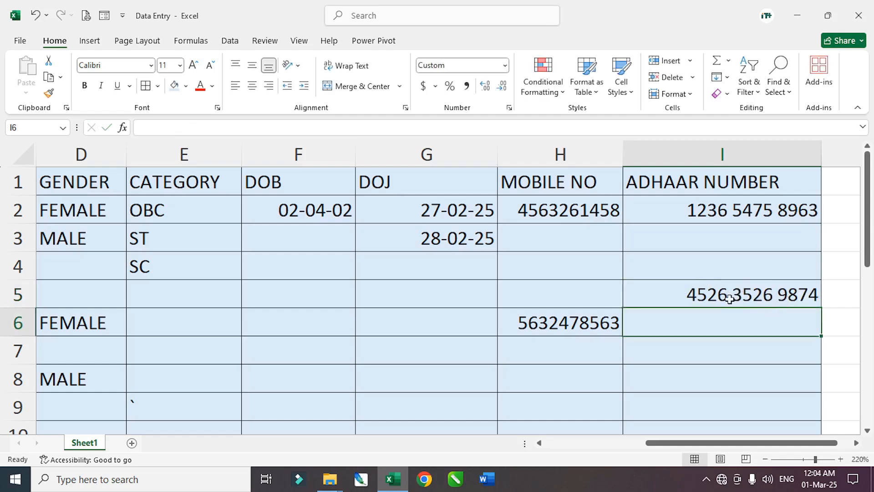
{"action": "left_click", "coordinate": [710, 299]}
{"action": "left_click", "coordinate": [680, 324]}
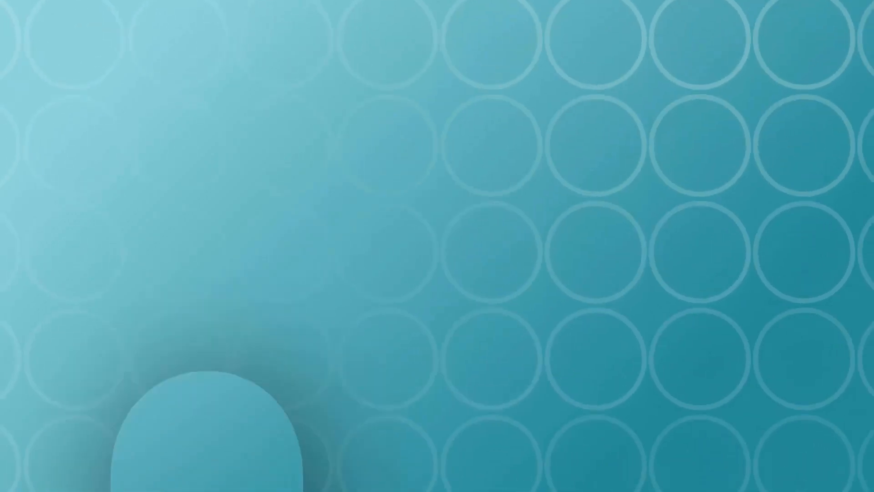